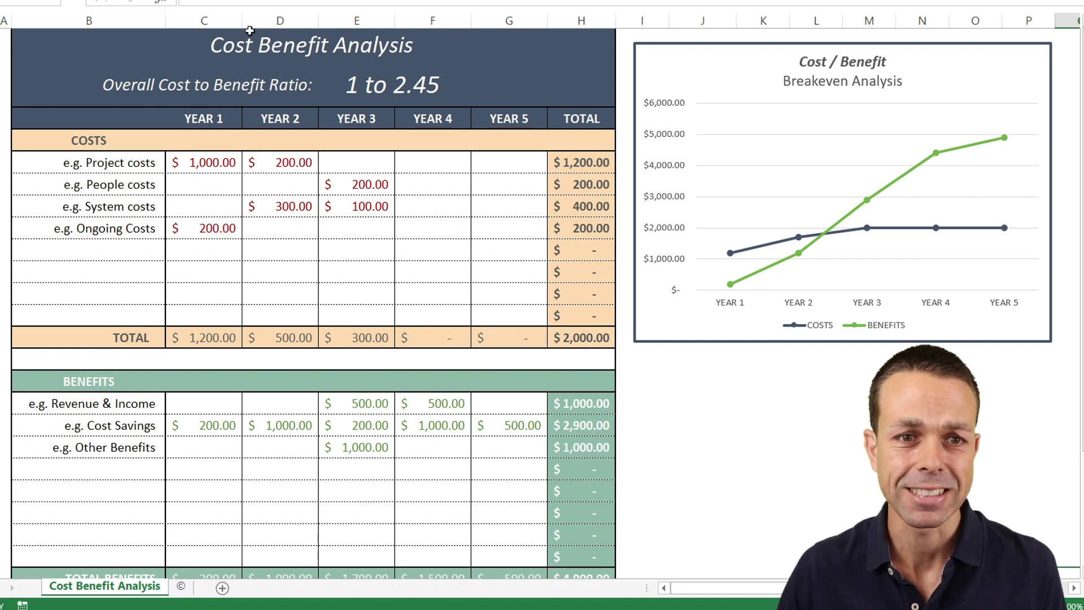
Step: Examine the costs and benefits input areas of the finished cost benefit analysis template
click(134, 168)
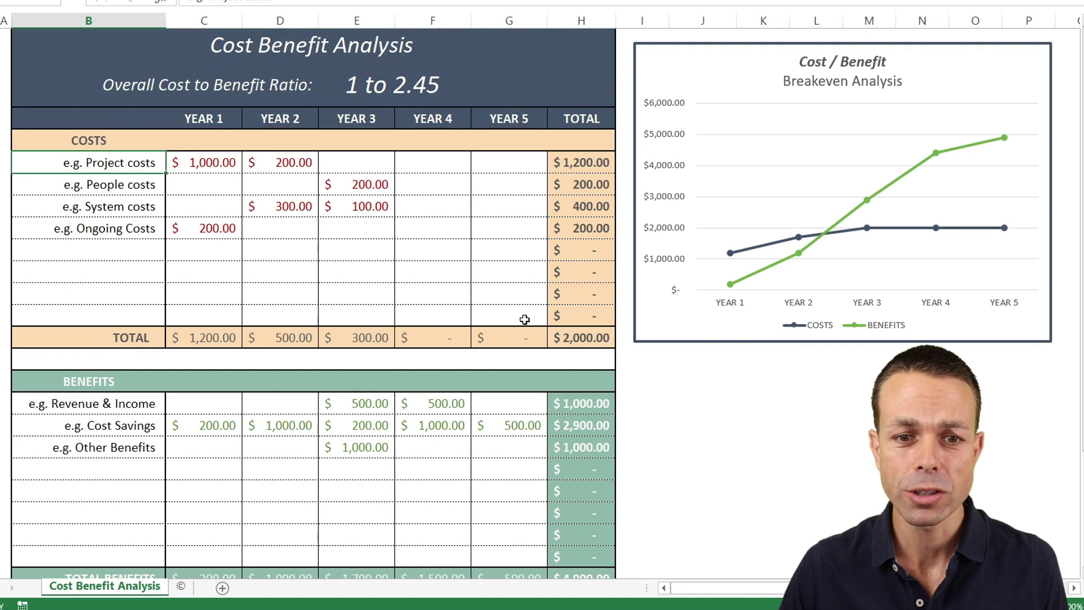
shift+click(511, 314)
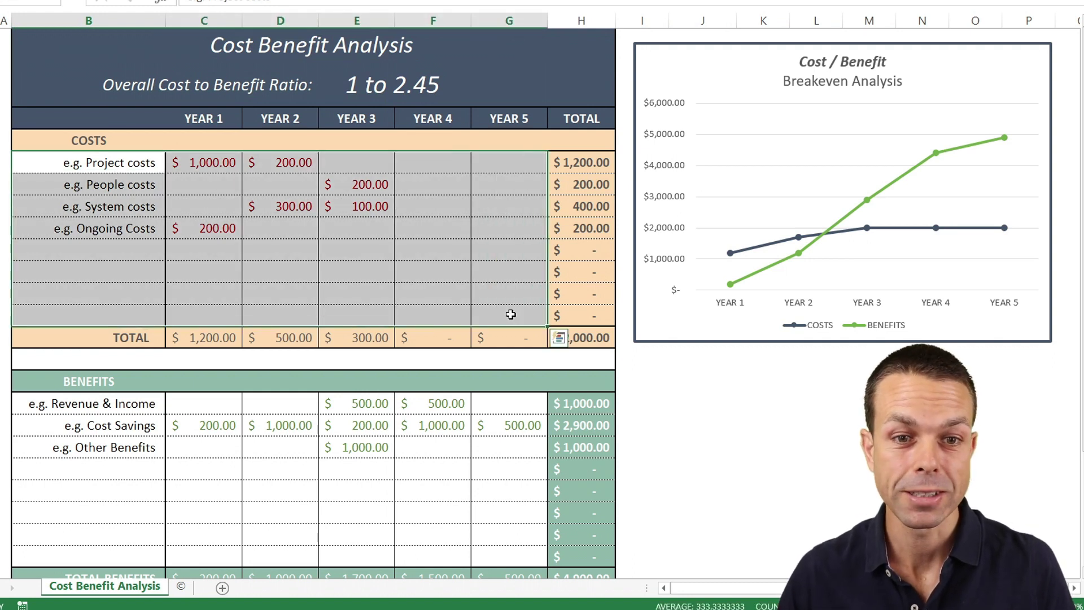
click(330, 235)
click(106, 402)
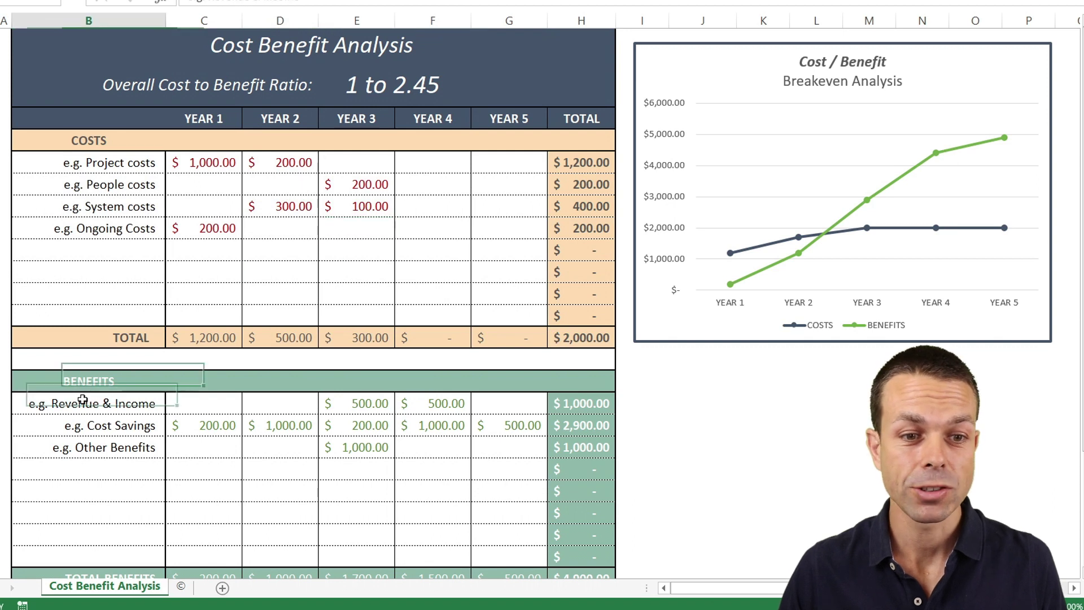
shift+click(506, 543)
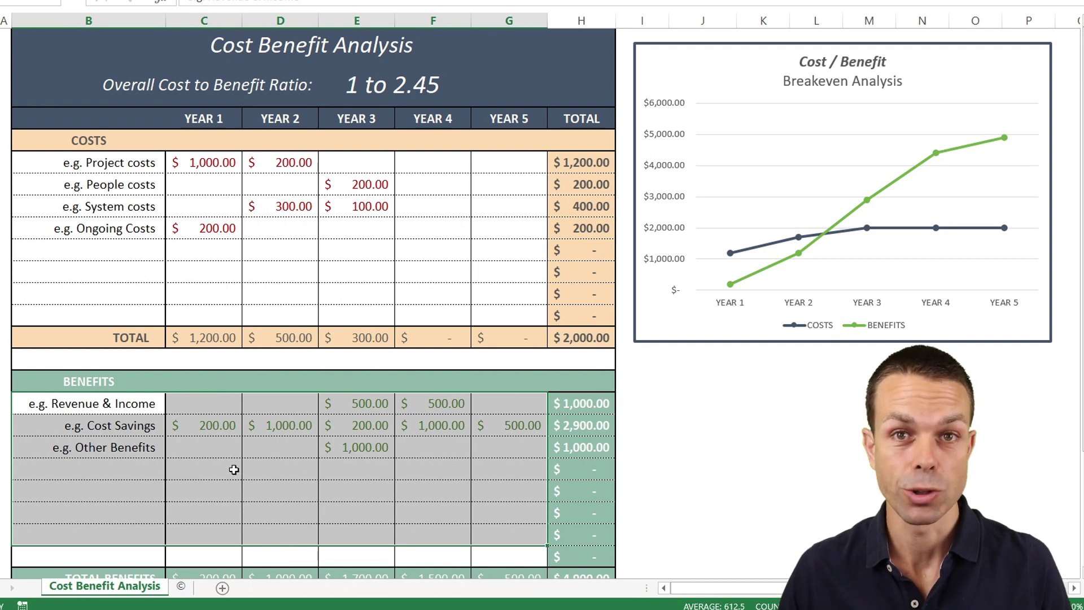
click(278, 466)
click(307, 234)
Step: Inspect the overall cost to benefit ratio cell in the finished template's header
click(350, 84)
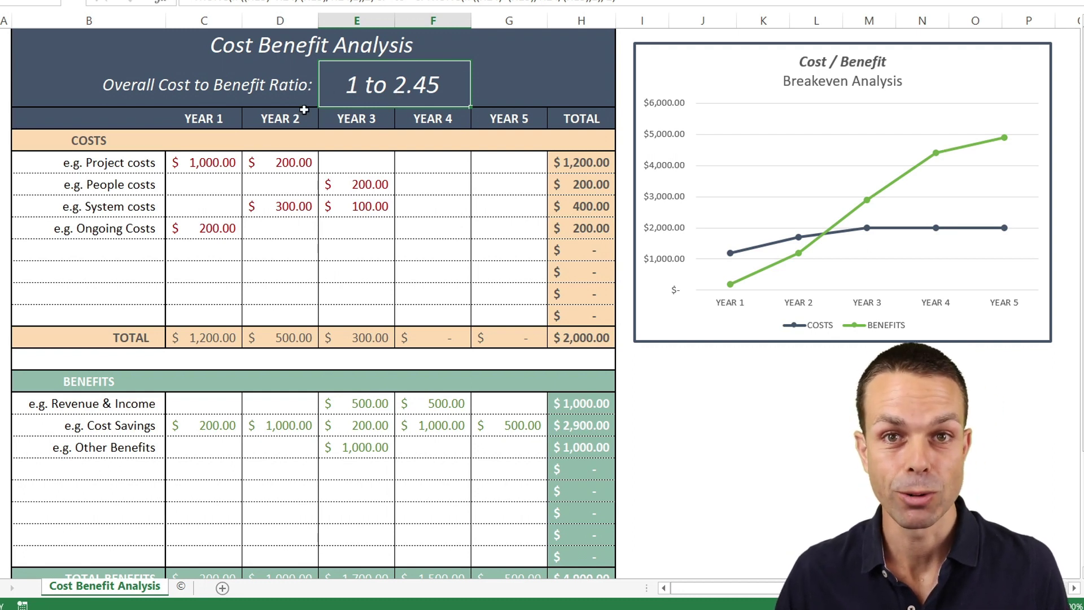
key(ctrl+z)
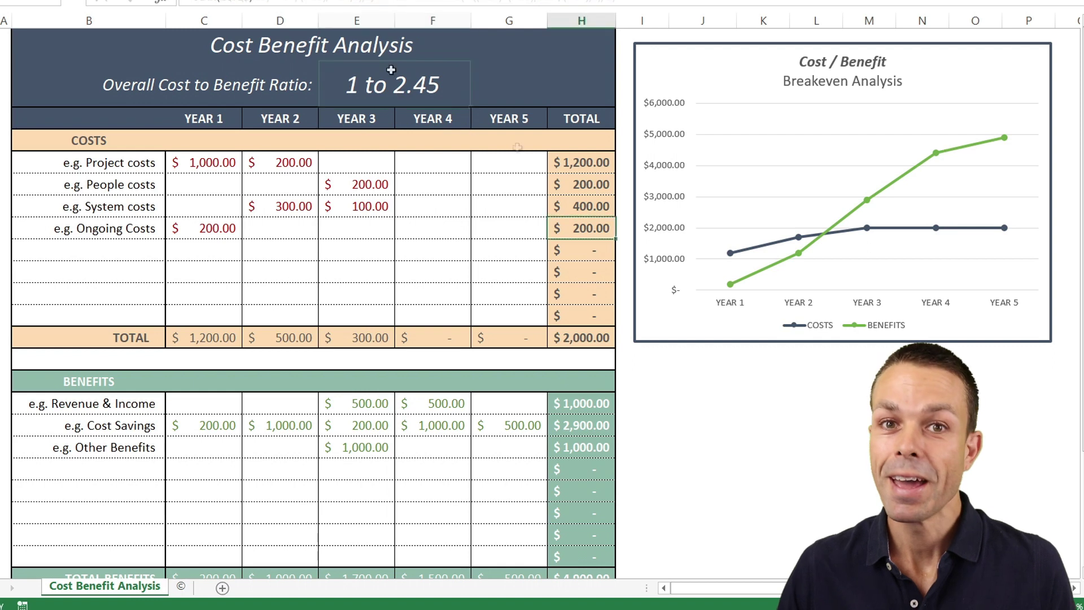
click(365, 100)
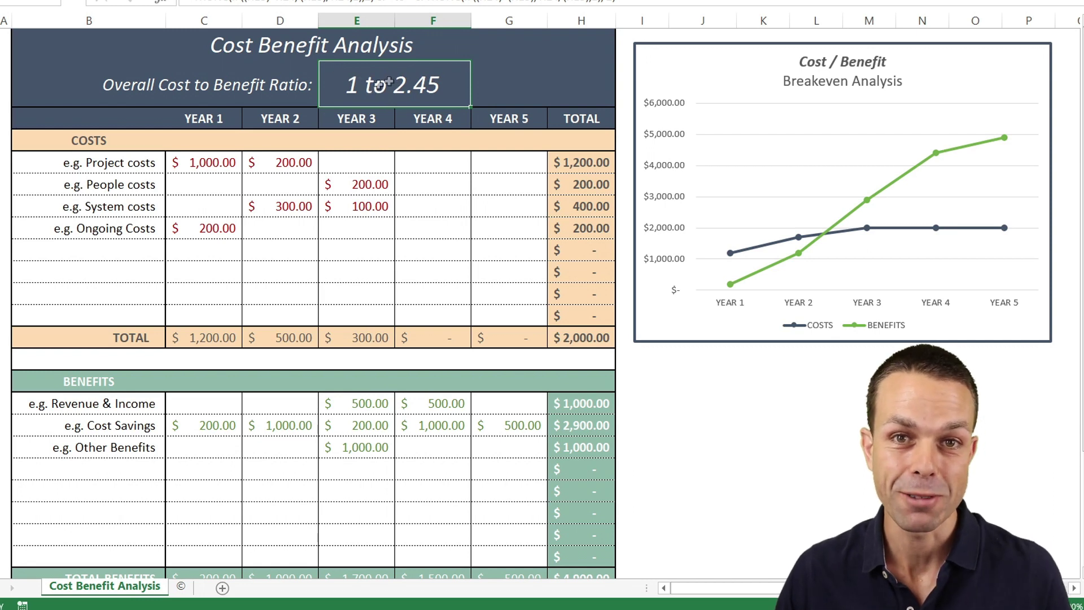
click(489, 183)
key(Down)
key(Down)
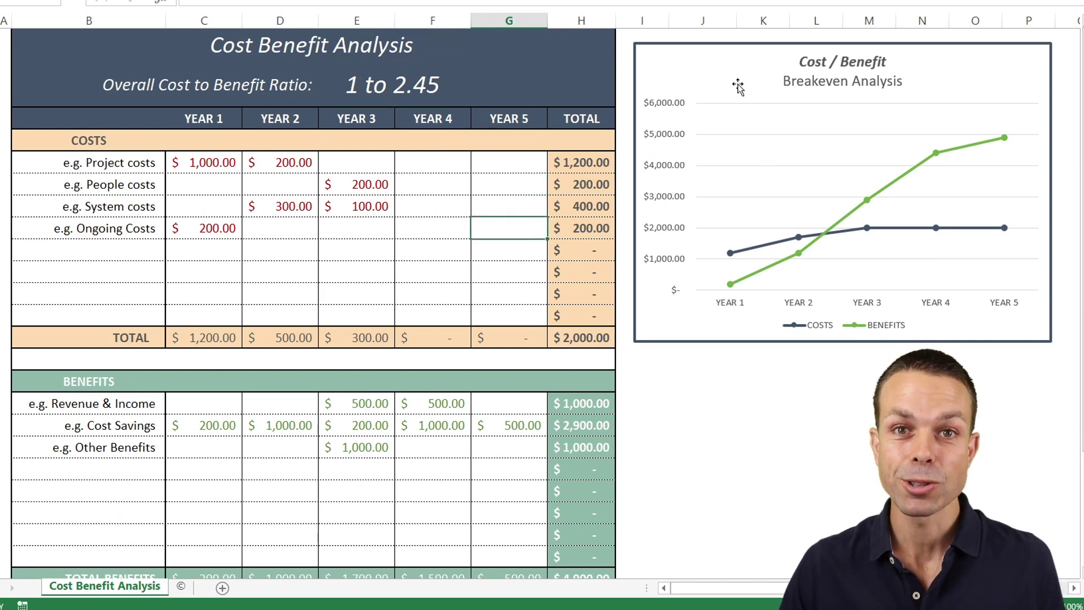
Step: Examine the costs and benefits series of the breakeven analysis chart
click(734, 47)
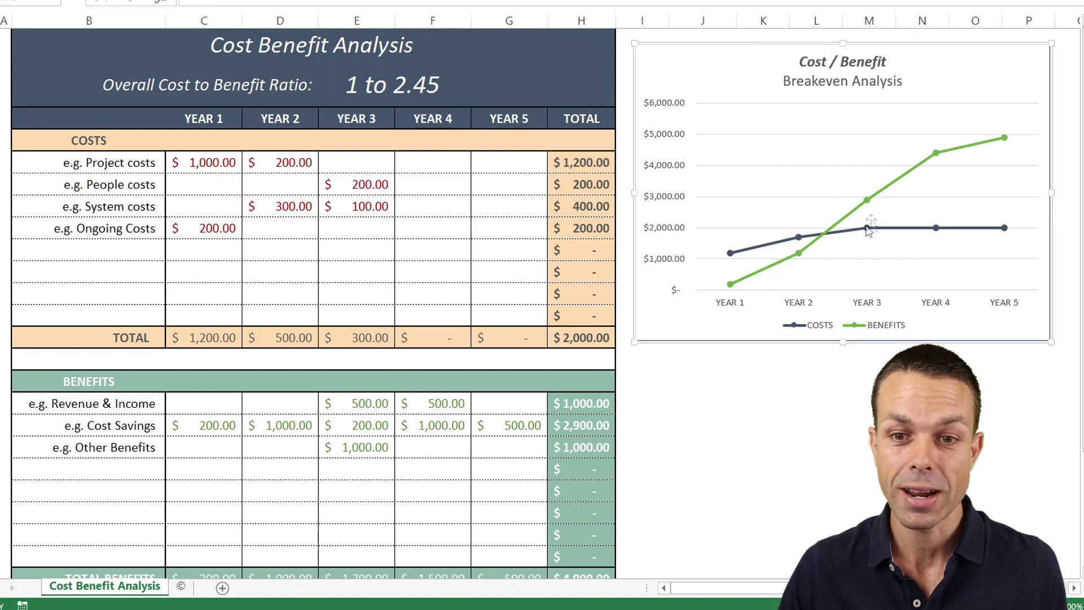
click(765, 244)
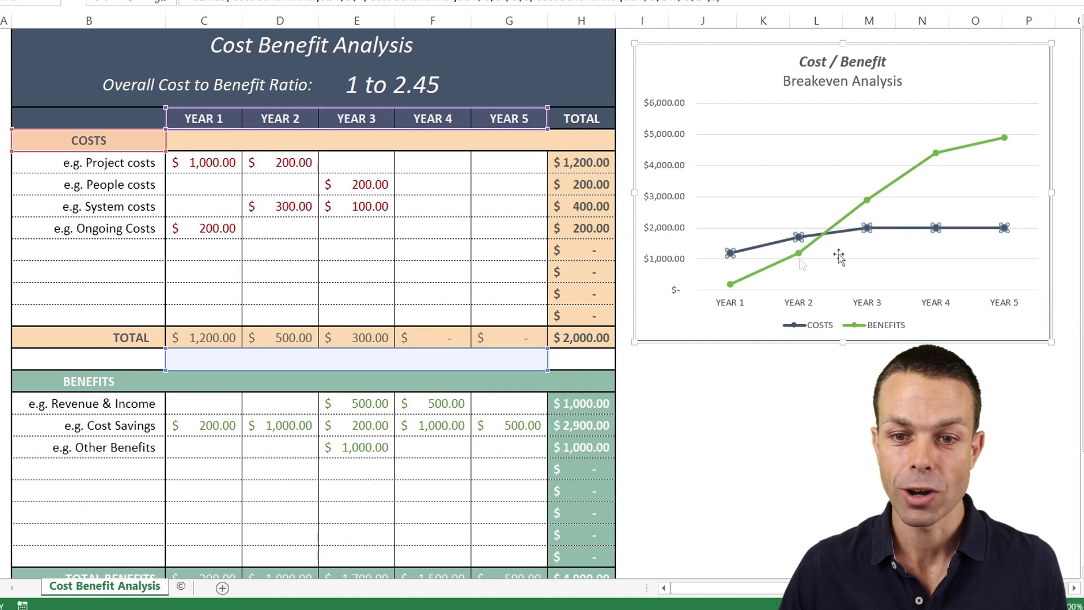
click(766, 270)
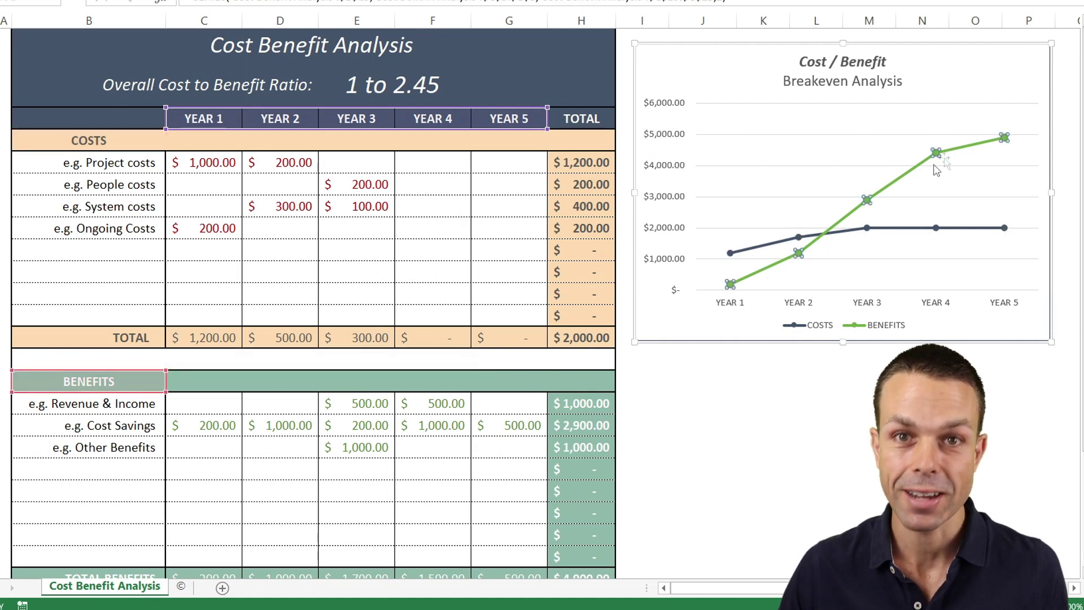
click(1002, 138)
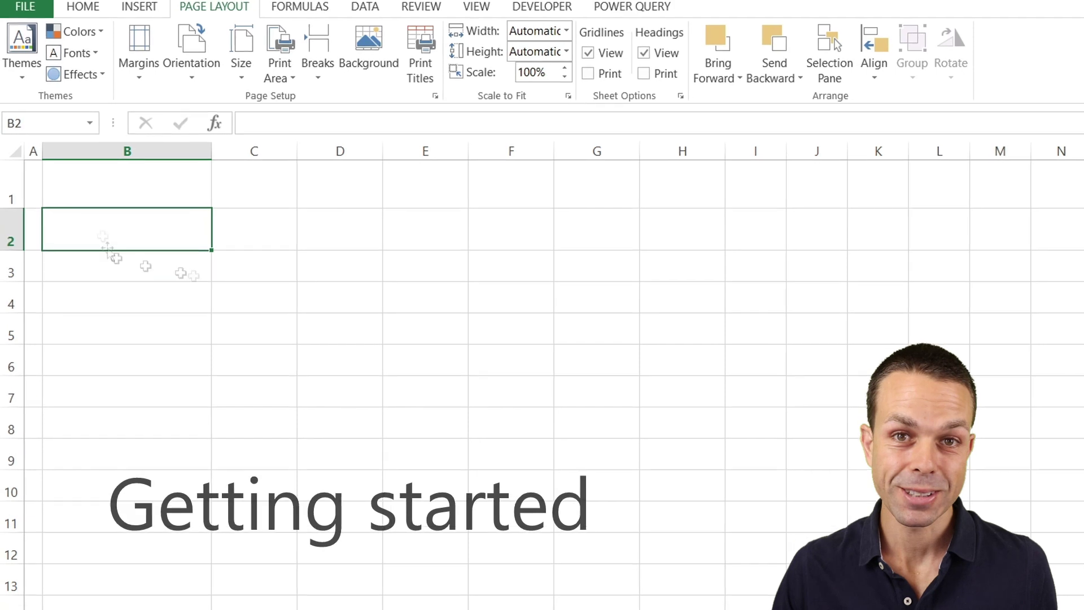
Step: Fill B1:H3 with dark blue, and merge and center B1:H1 with middle vertical alignment
shift+click(690, 273)
click(289, 73)
click(277, 257)
drag(131, 192, 696, 192)
click(362, 45)
click(362, 73)
click(512, 74)
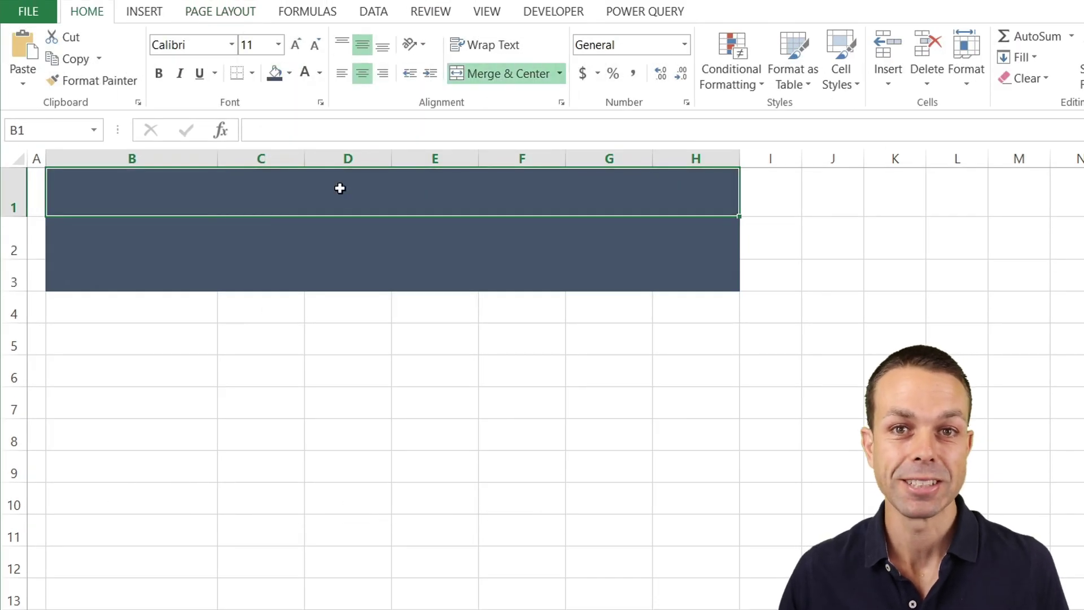
Step: Enter the title "Cost Benefit Analysis" in the merged cell B1 and format it in larger white italic text
text(Cost Benefit Analysis)
key(ctrl+Return)
double_click(296, 44)
double_click(296, 45)
click(296, 45)
click(305, 73)
key(ctrl+i)
click(296, 45)
Step: Enter "Overall Cost to Benefit Ratio:" in D2 and format it as 14-point white italic text, right-aligned and vertically centered
click(367, 260)
text(Overall Cost to Benefit Ratio:)
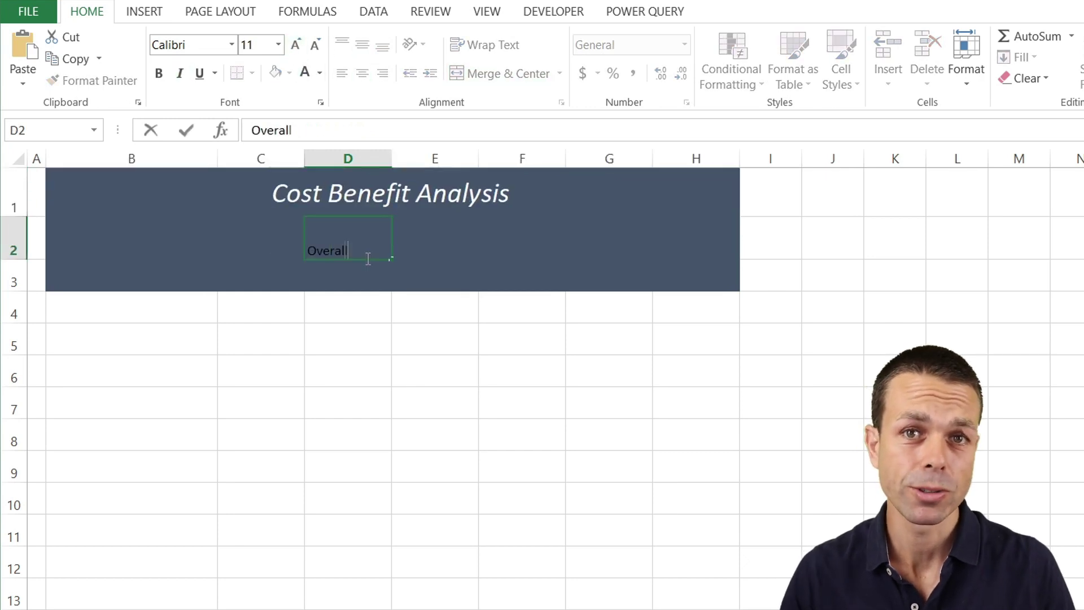
key(Return)
click(372, 244)
click(363, 73)
click(383, 73)
click(305, 72)
double_click(296, 45)
key(ctrl+i)
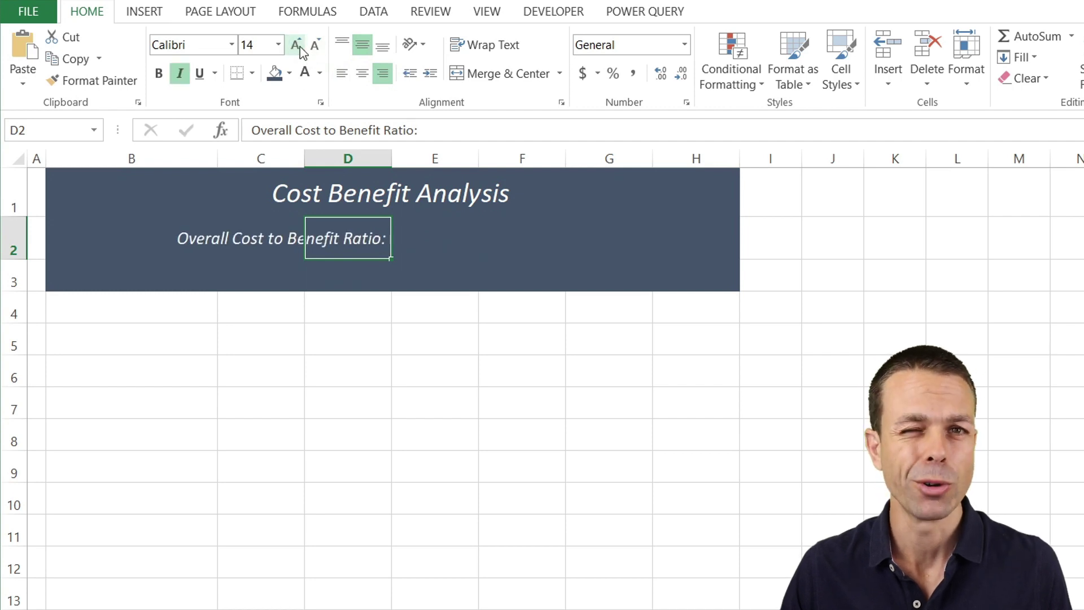
Step: Merge and center cells E2:F2 beside the ratio label
click(427, 231)
key(shift+Right)
key(alt+h)
key(m)
key(c)
click(330, 234)
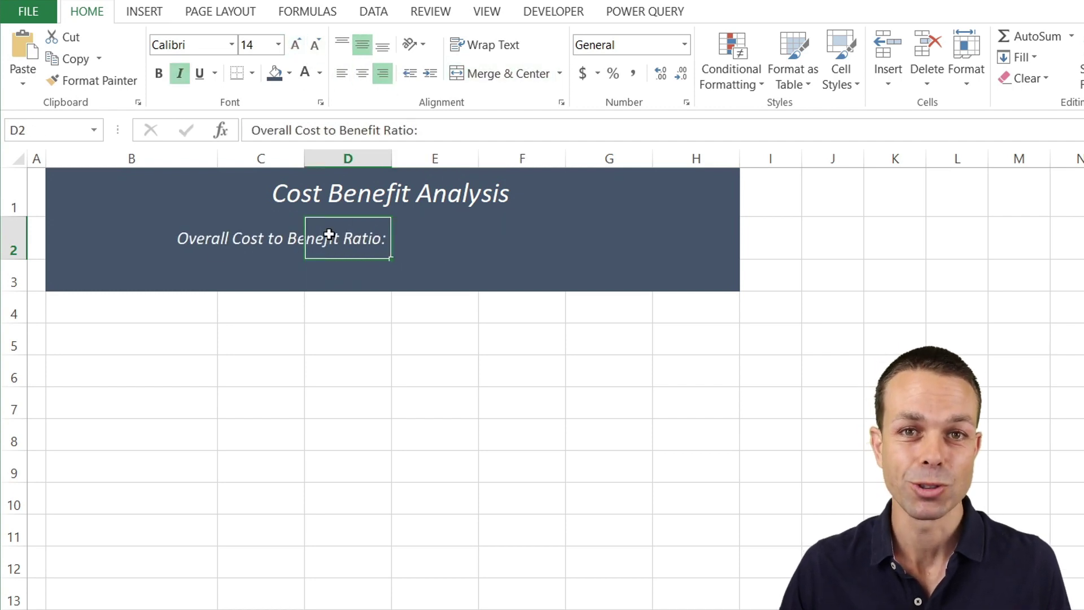
Step: Apply thick box borders around B3:H3 and around the title block B1:H2 above it
click(78, 276)
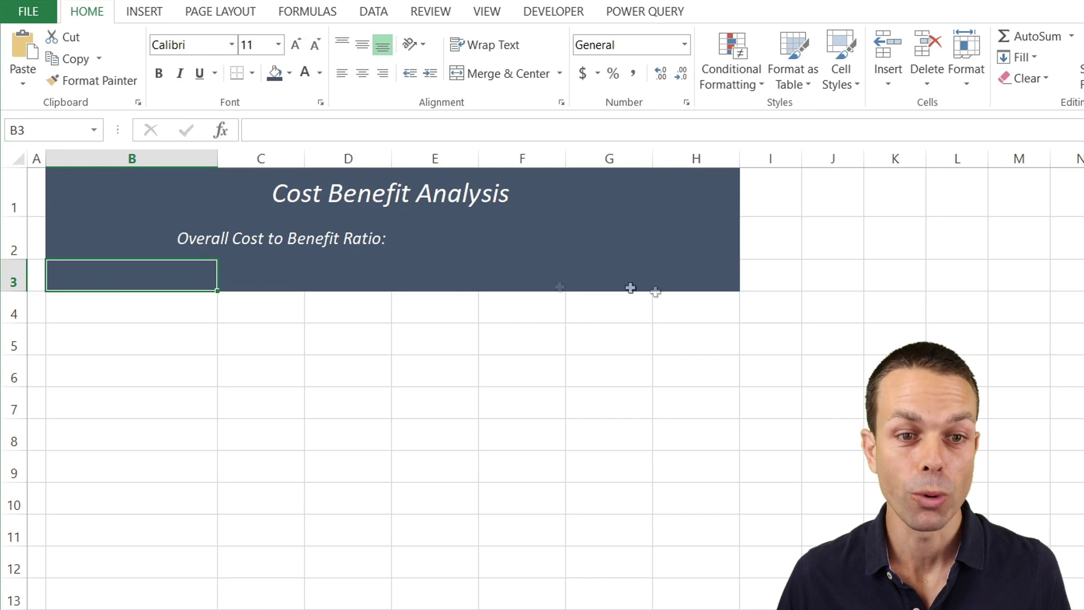
shift+click(730, 279)
key(alt+h)
key(b)
key(t)
key(Right)
click(145, 268)
key(Up)
key(Up)
click(104, 274)
Step: Apply thick box borders around B4:H4, around B5:B9, and around the whole B5:H9 block
drag(195, 309, 700, 308)
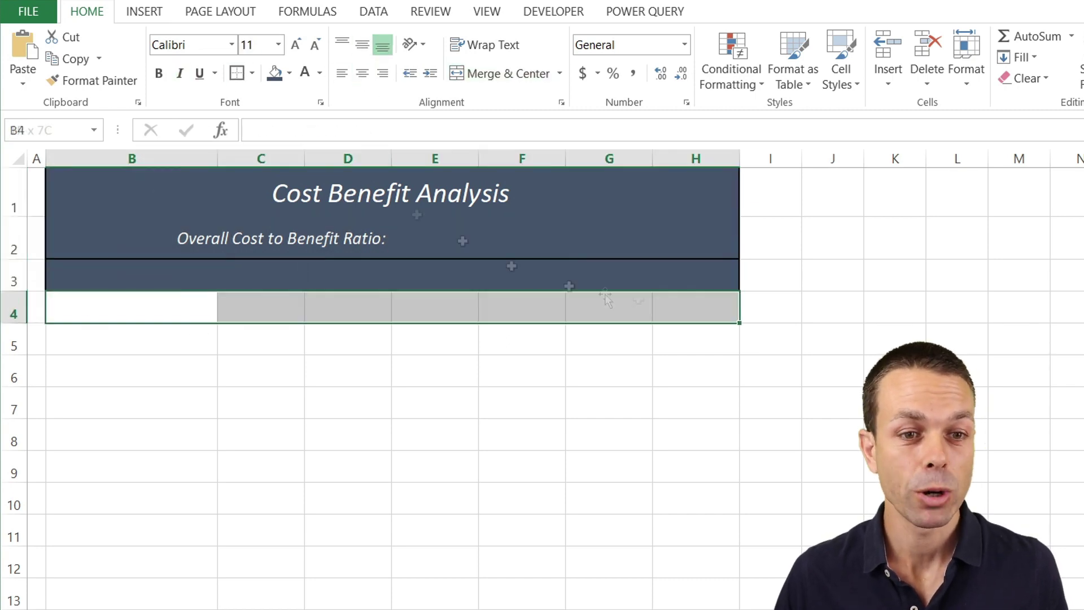
key(alt+h)
key(b)
key(t)
drag(148, 339, 700, 468)
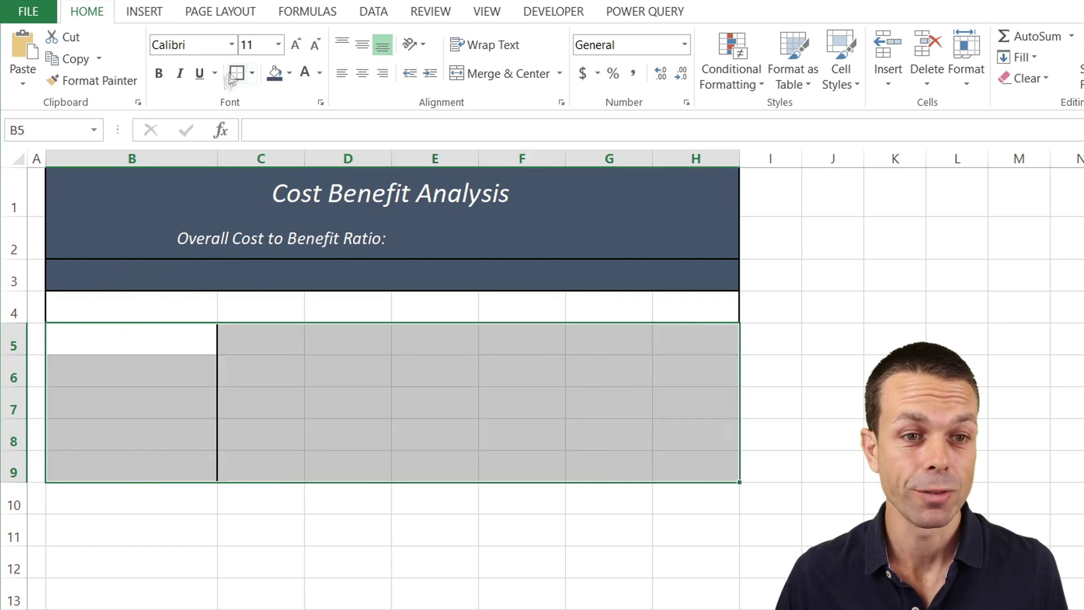
key(alt+h)
key(b)
key(t)
Step: Apply a thick box border around B10:H10
click(130, 498)
shift+click(700, 498)
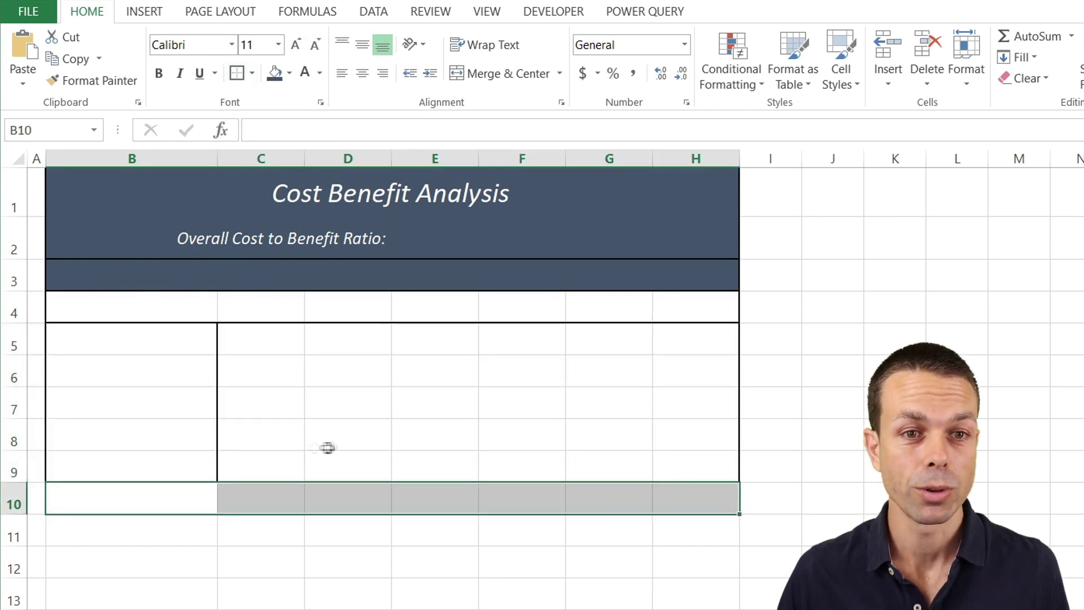
key(alt+h)
key(b)
key(t)
Step: Enter the section heading "Costs" in B4
click(140, 308)
text(Co)
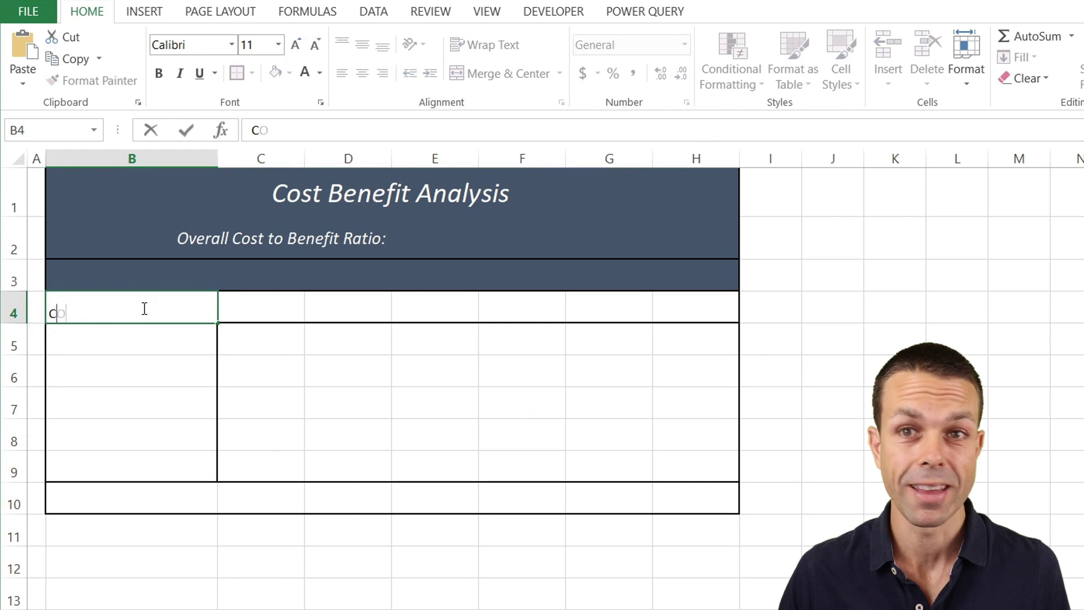
text(sts)
key(Return)
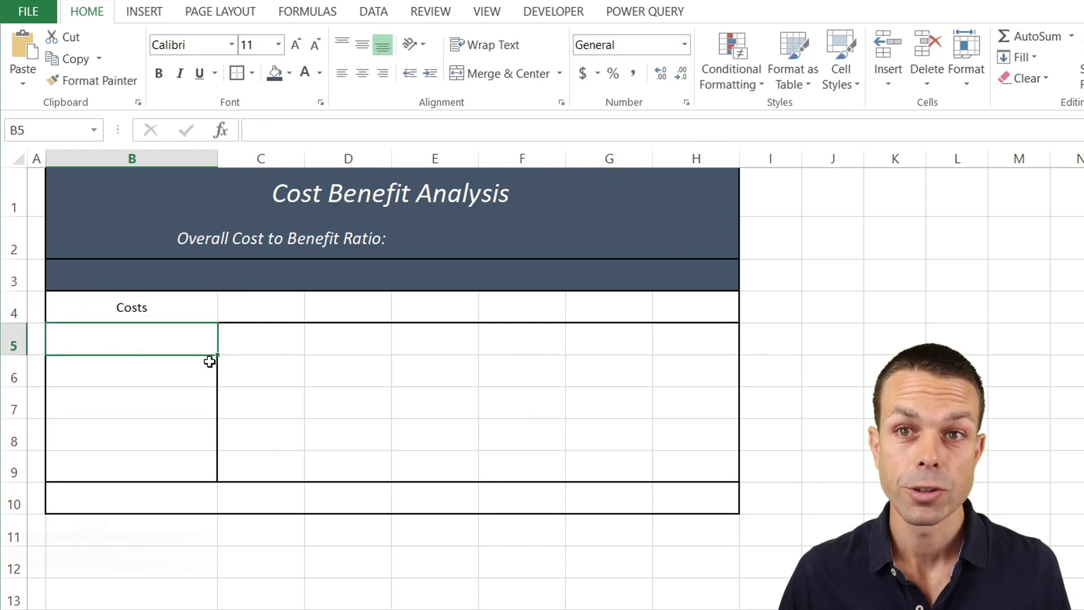
Step: Give B5:H9 dark grey inside borders, with dotted horizontal lines and thin solid vertical lines
shift+click(700, 463)
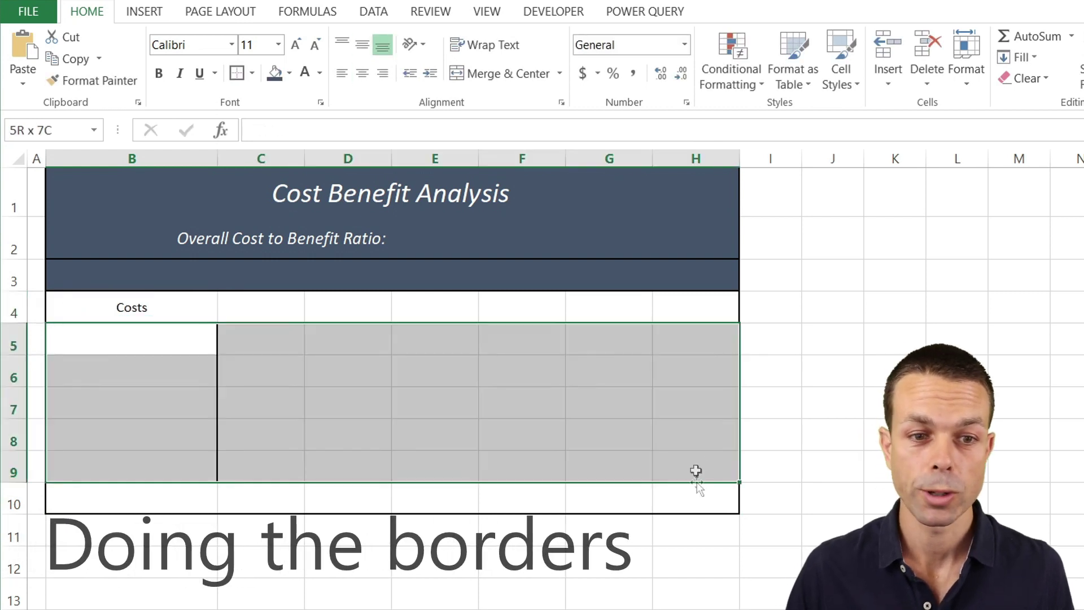
click(252, 73)
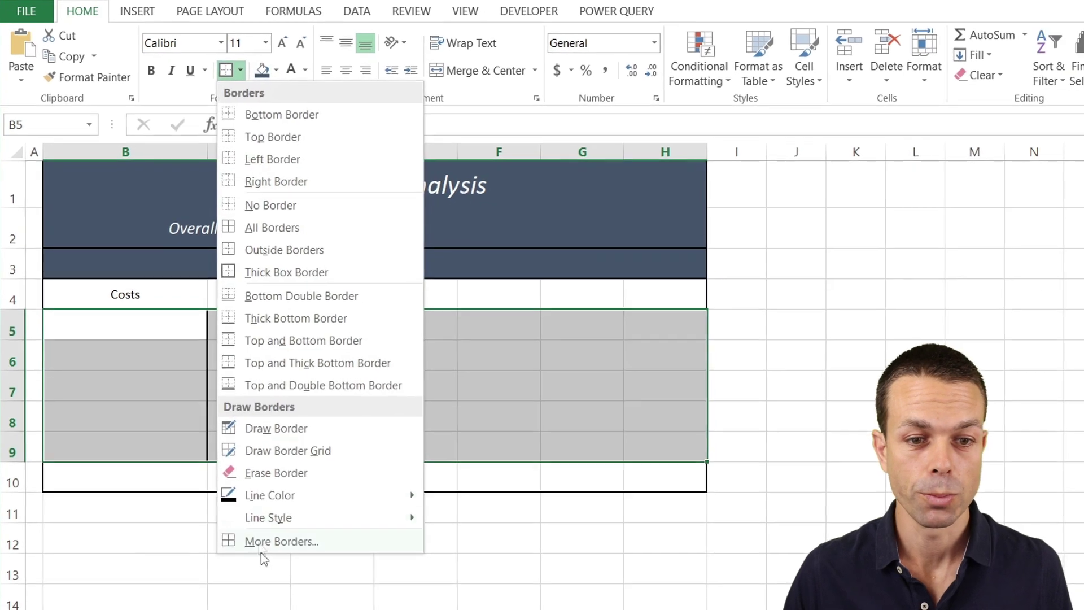
click(281, 548)
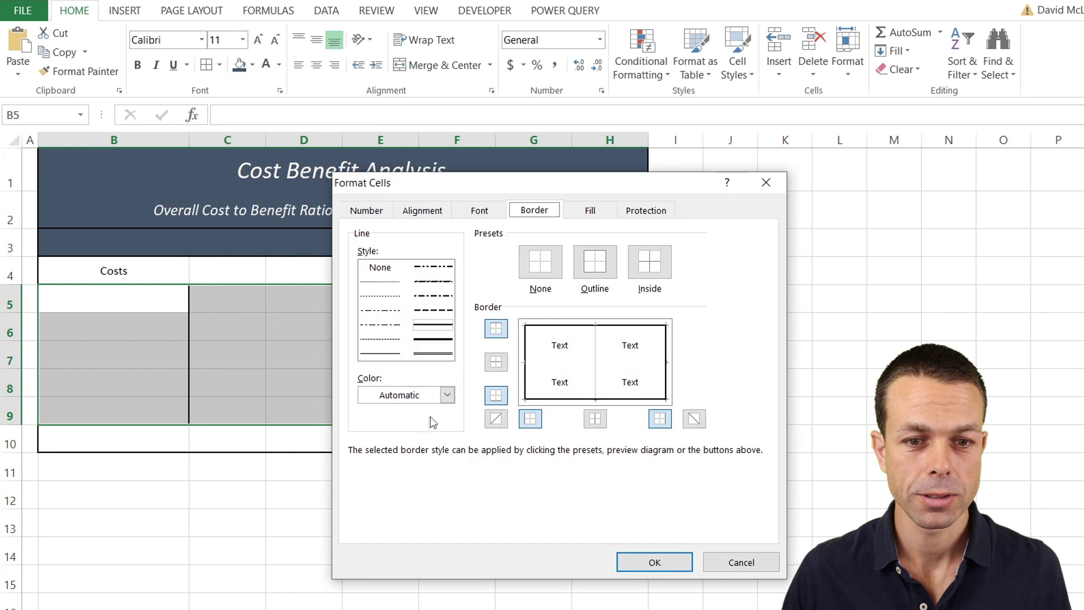
click(446, 395)
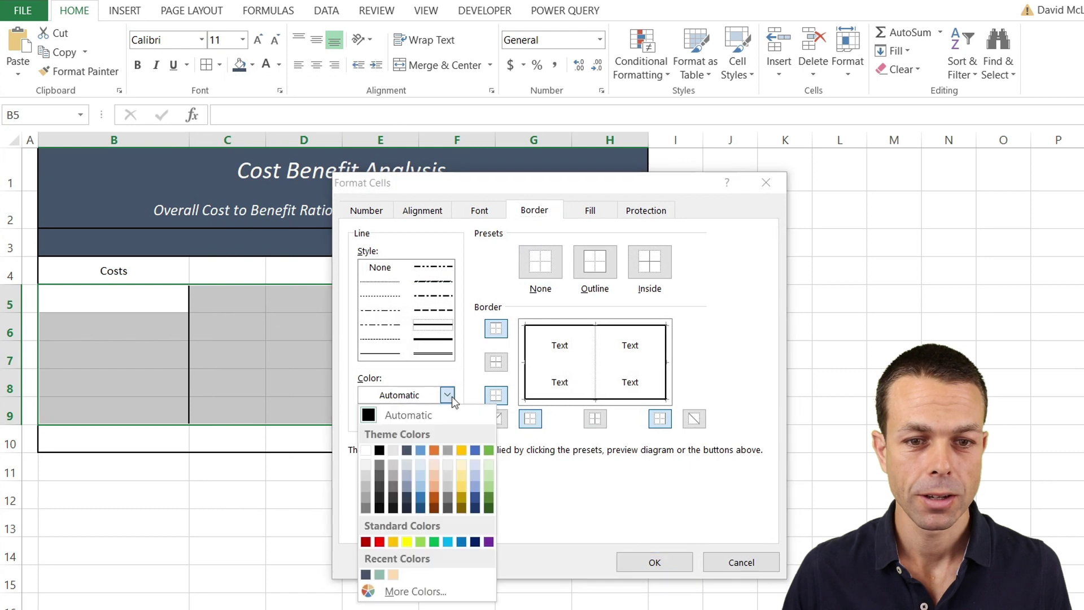
click(379, 465)
click(375, 297)
click(564, 363)
click(381, 354)
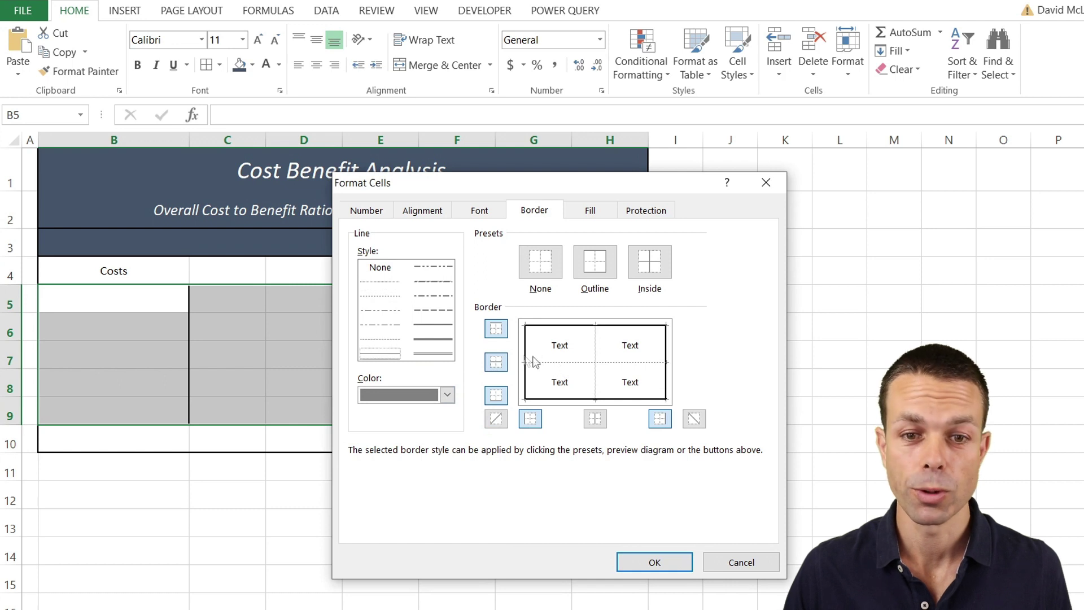
click(600, 353)
click(654, 561)
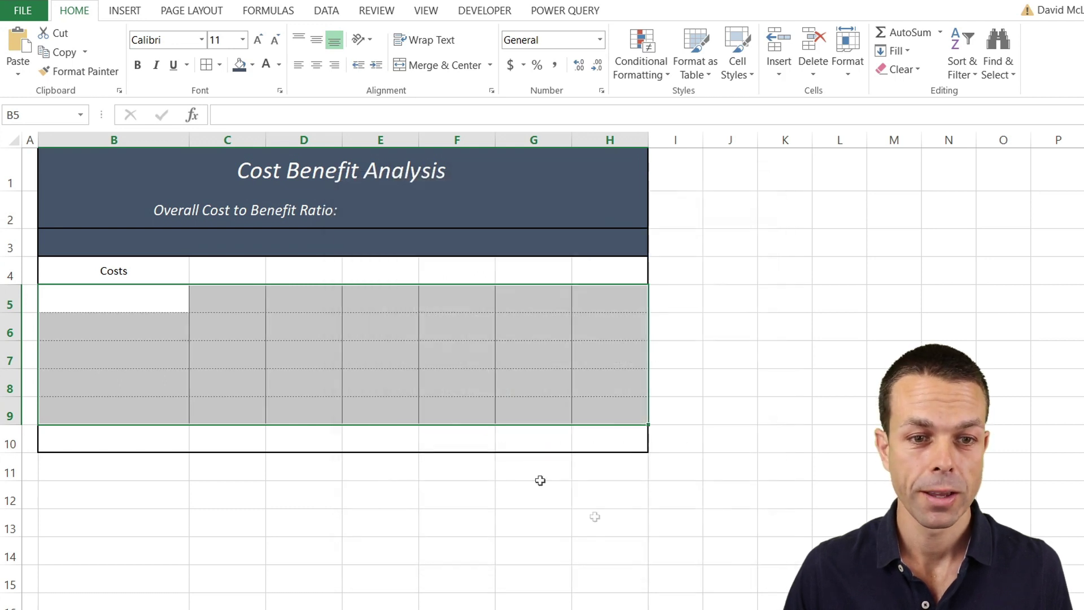
click(279, 333)
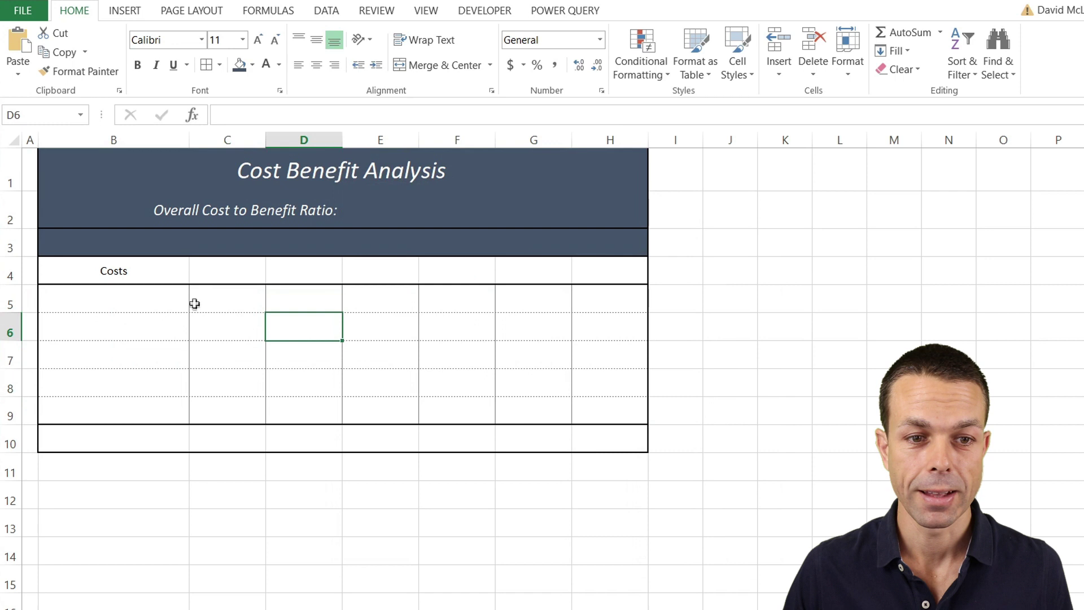
Step: Apply a thick box border around C5:H9
click(197, 302)
drag(608, 387, 601, 412)
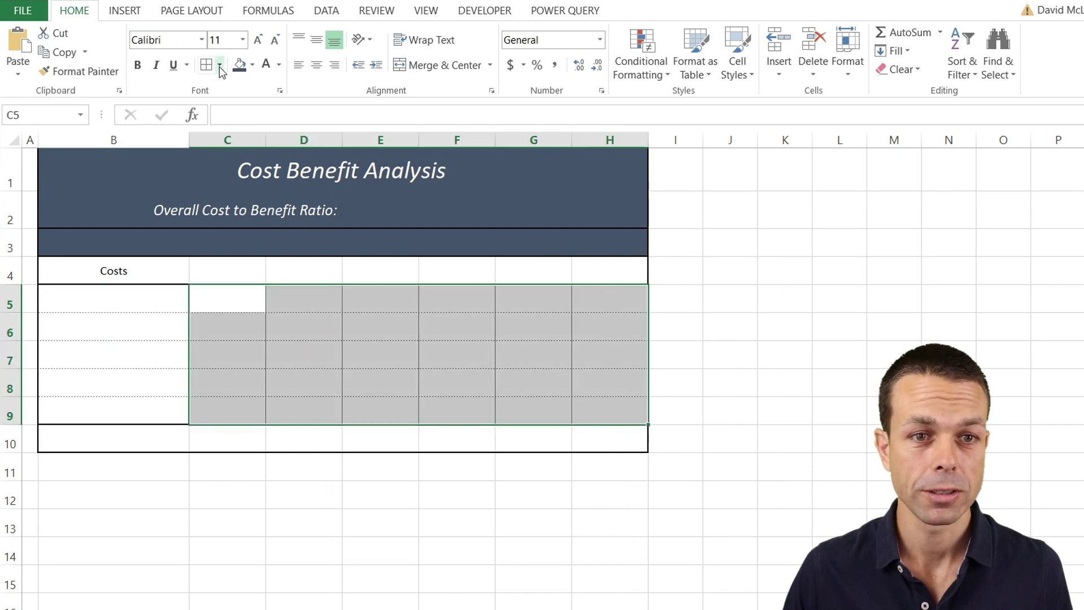
click(219, 65)
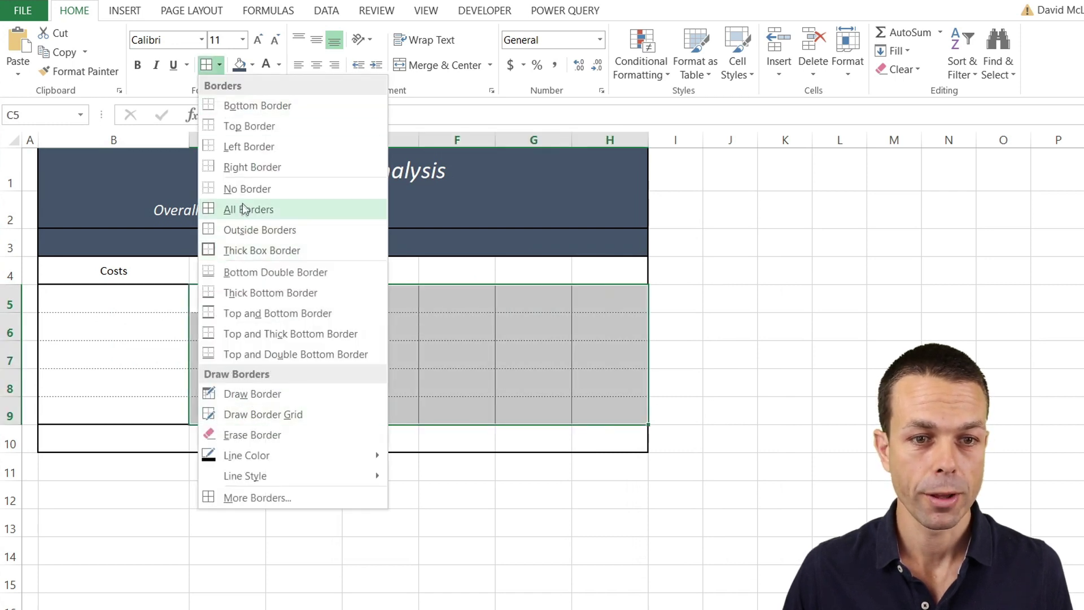
click(247, 250)
click(300, 395)
click(300, 523)
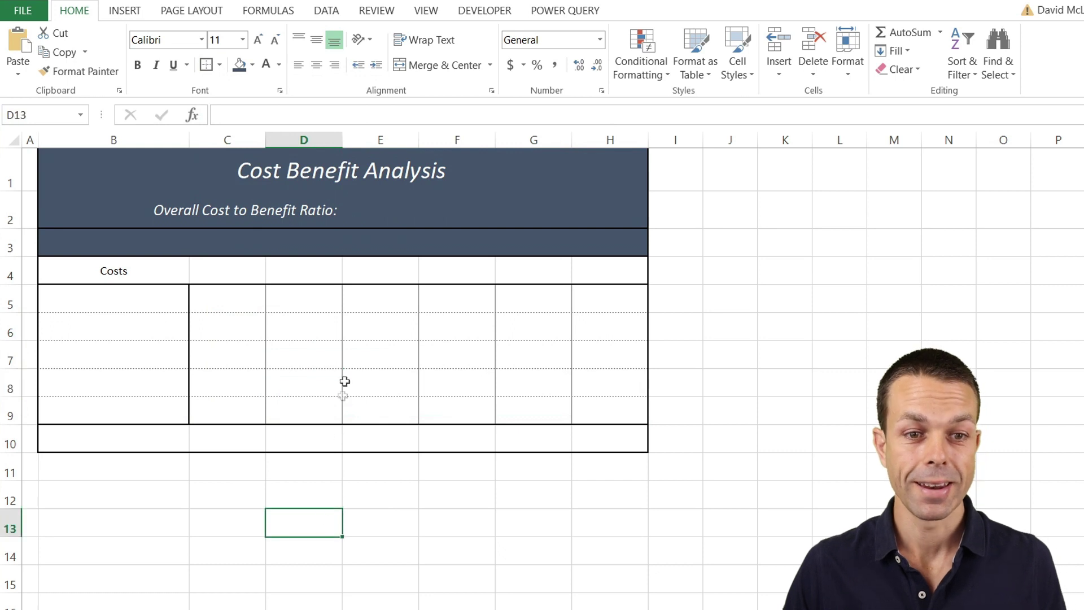
Step: Fill the Costs heading row B4:H4 with the recently used light orange
click(370, 361)
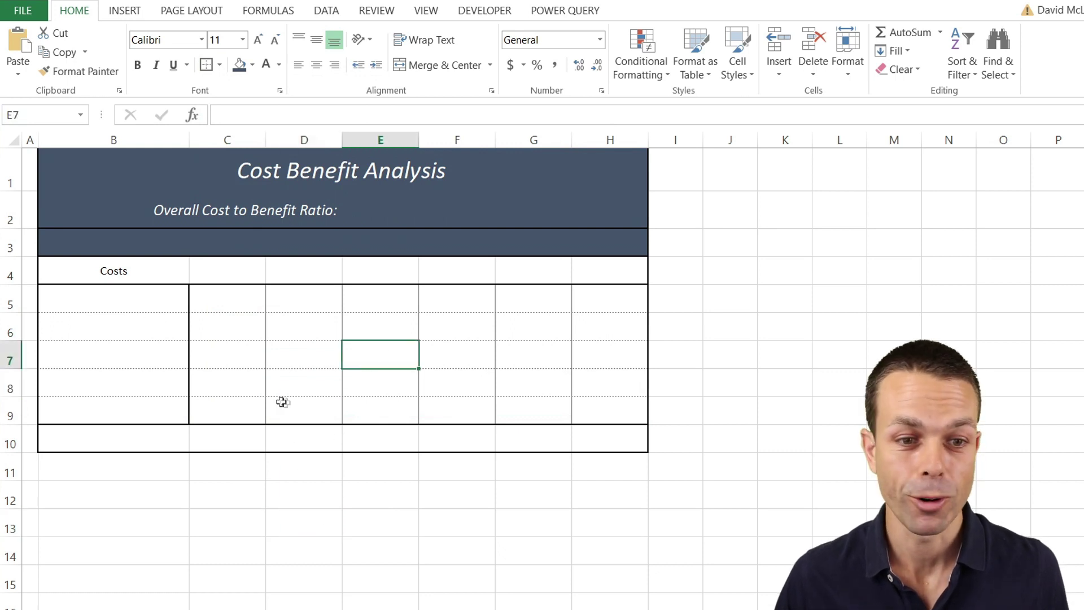
drag(135, 271, 610, 271)
click(252, 66)
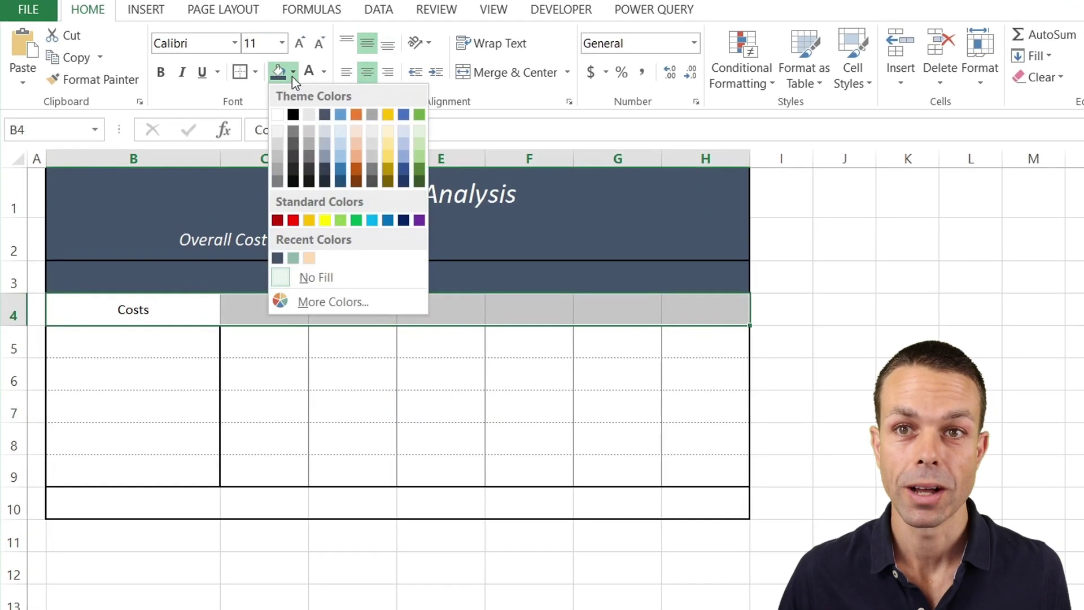
click(310, 259)
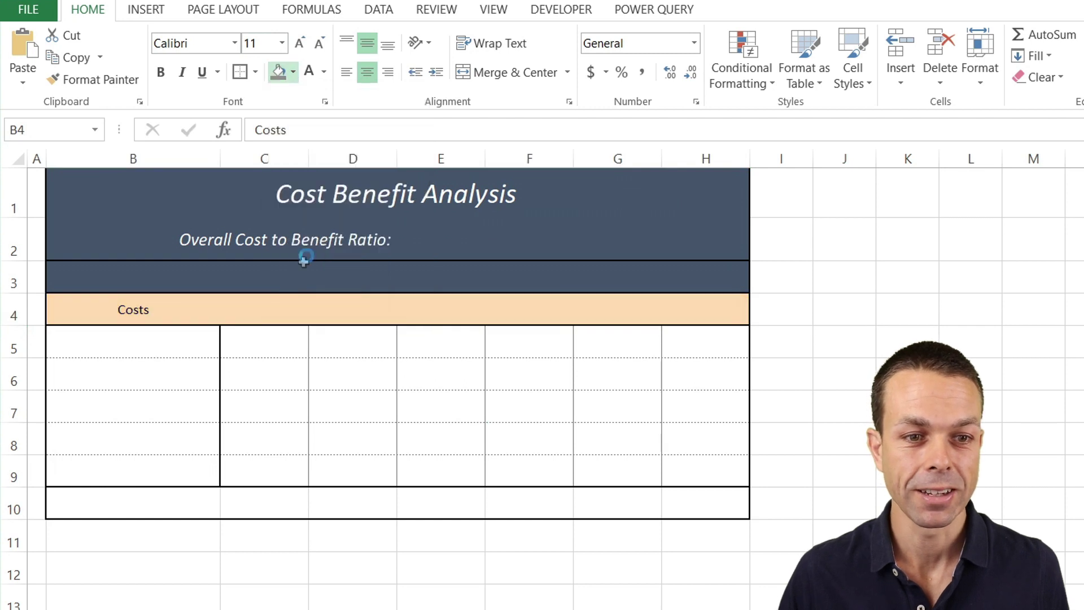
Step: Enter example labels for project, people, system and ongoing costs in B5:B8, then middle-align and right-align B5:B9
click(133, 405)
click(157, 317)
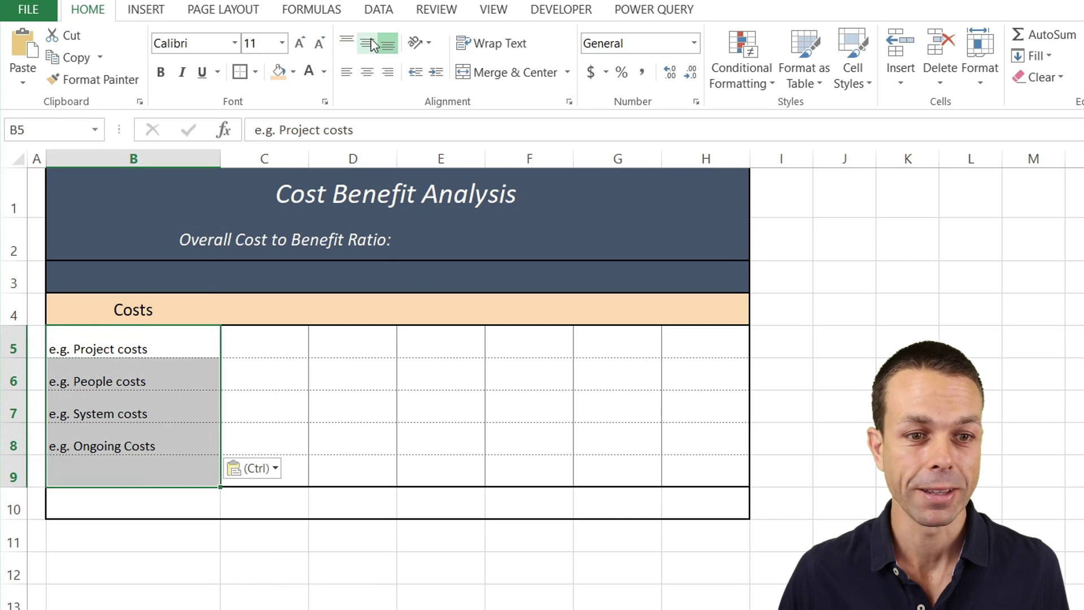
click(372, 45)
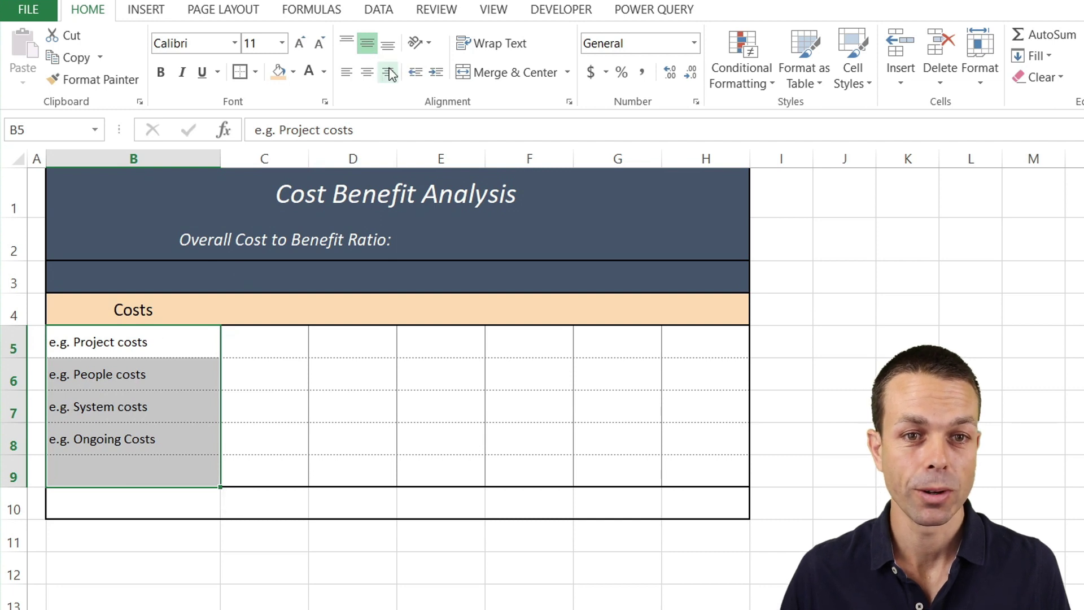
click(388, 72)
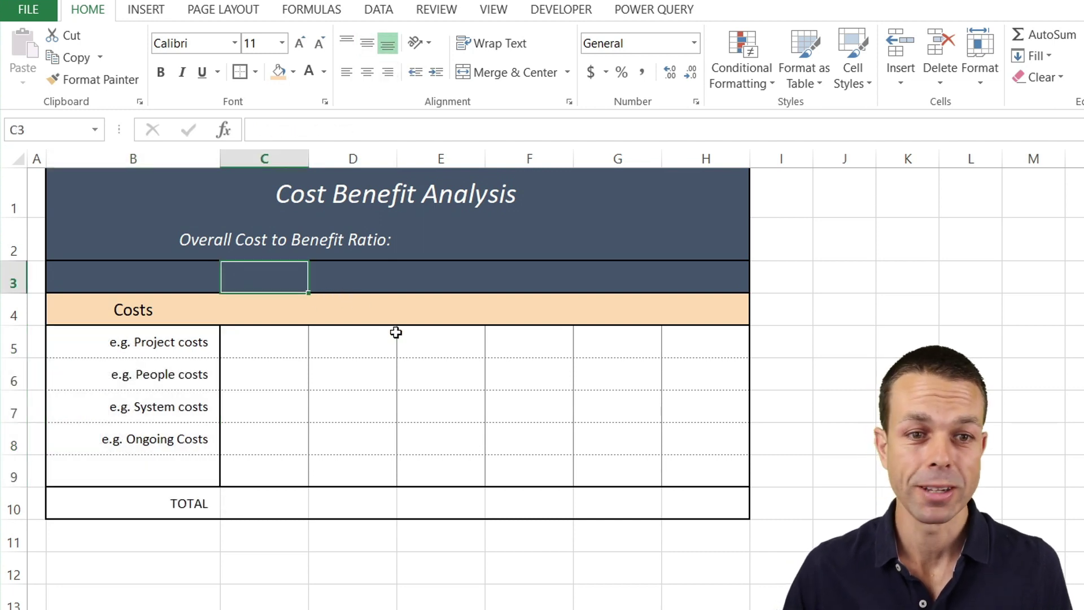
Step: Enter the column headings YEAR 1 in C3 and YEAR 2 in D3
text(YEAR 1)
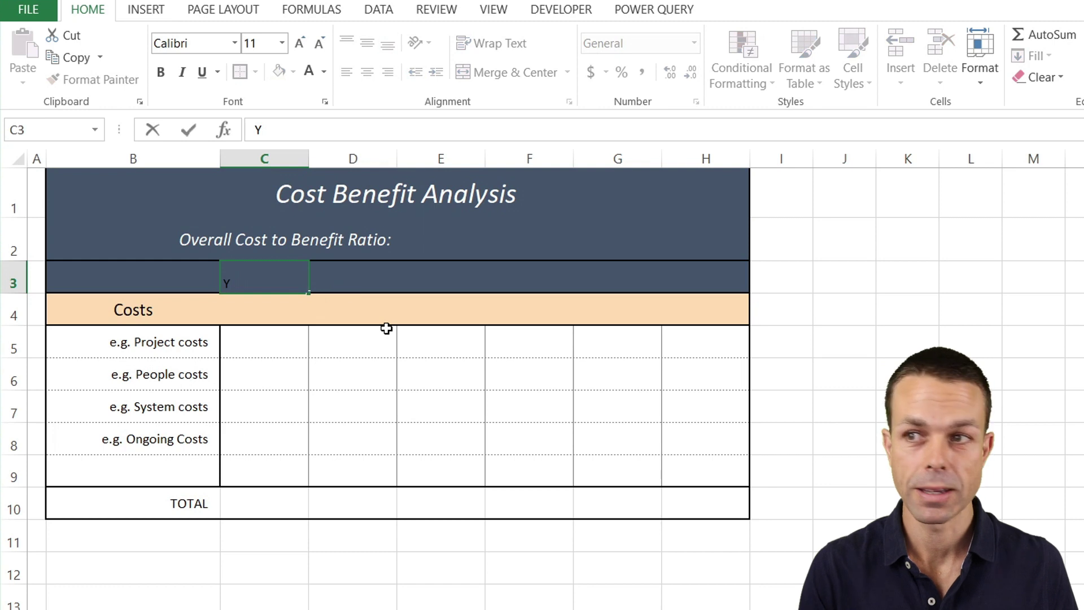
key(Tab)
text(YEAR@)
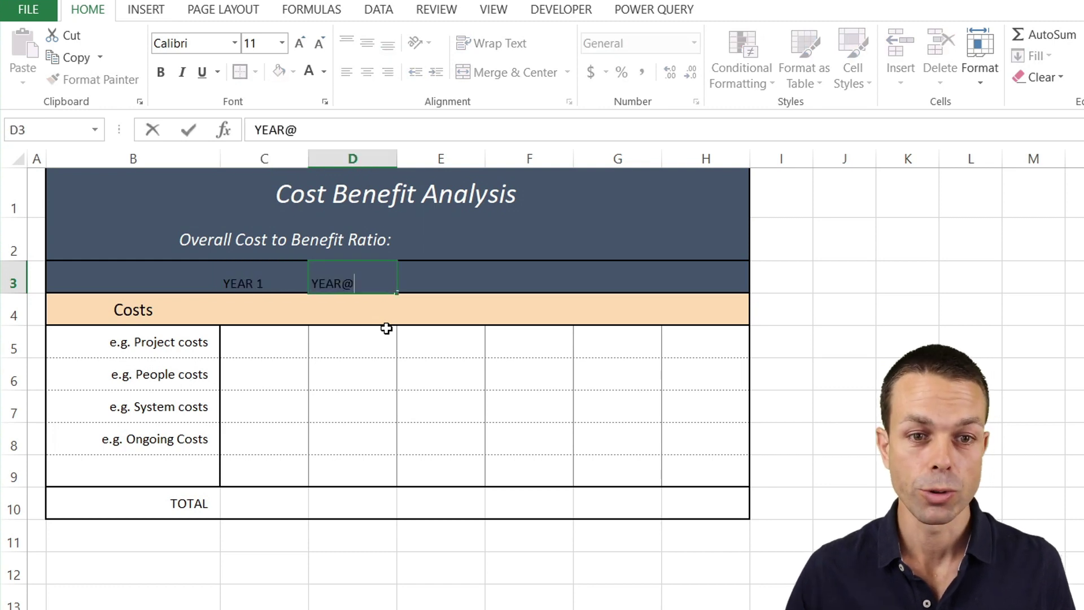
key(BackSpace)
text(2)
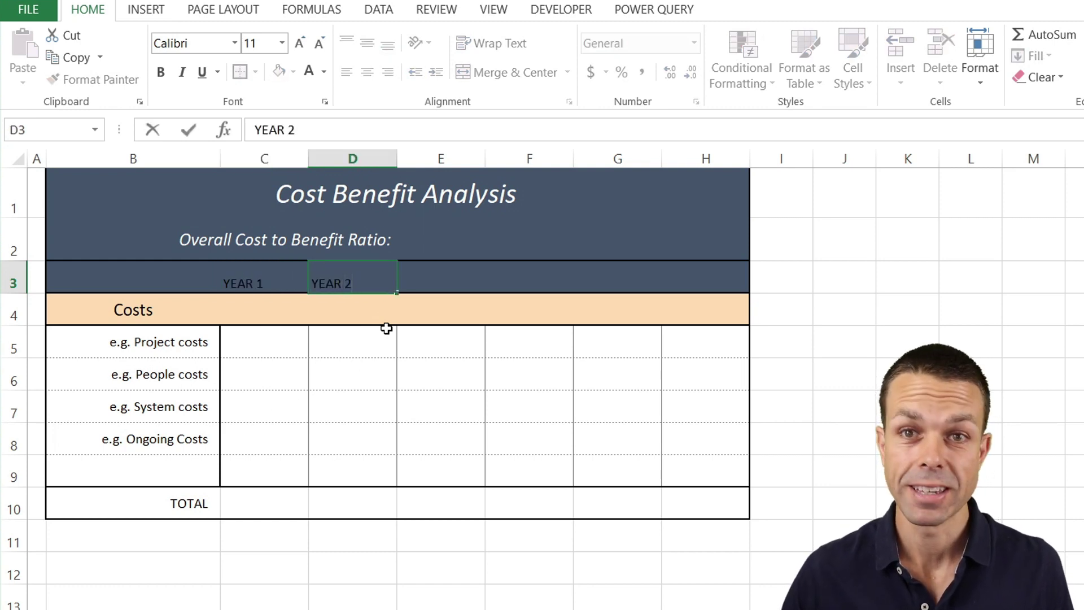
click(264, 407)
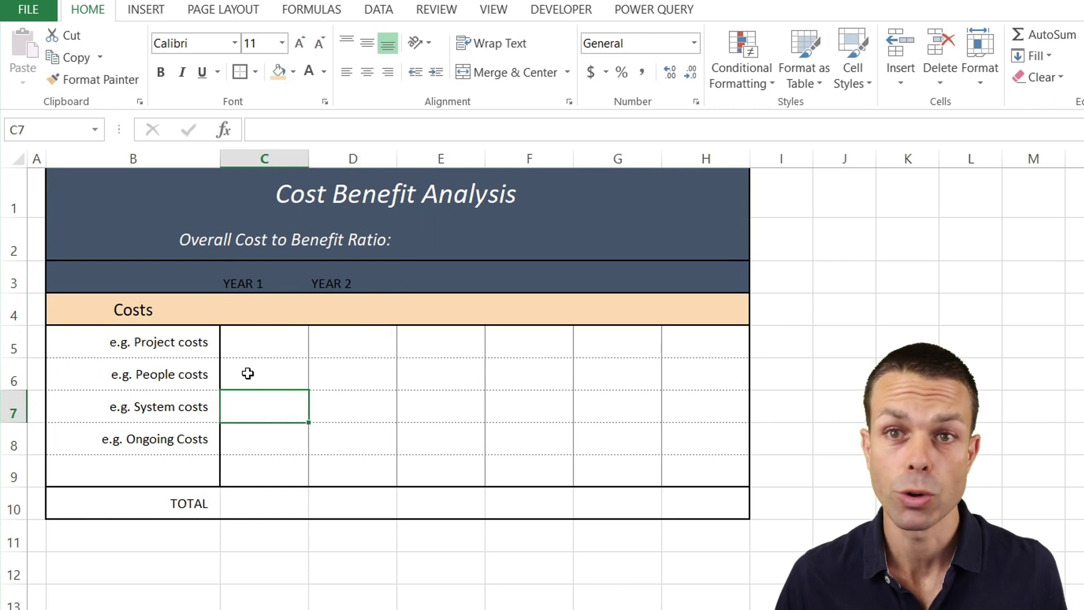
Step: Extend the year headings as a series across row 3 up to YEAR 5 in G3
click(261, 285)
click(373, 271)
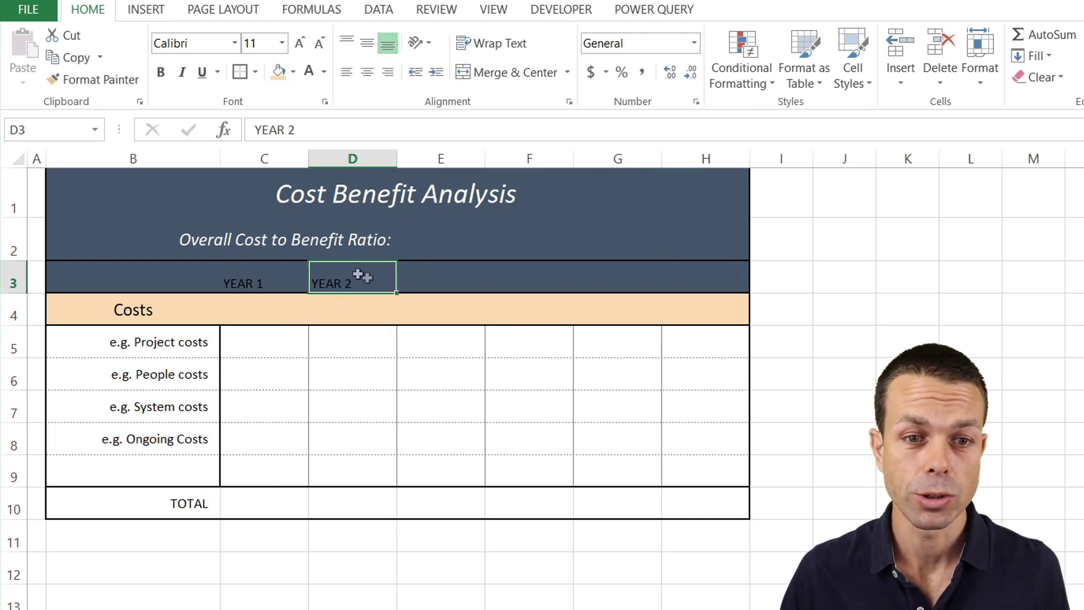
drag(399, 291, 644, 287)
click(525, 279)
Step: Centre the year headings in C3:G3 both ways and make their text bold and white
drag(261, 279, 610, 279)
click(367, 74)
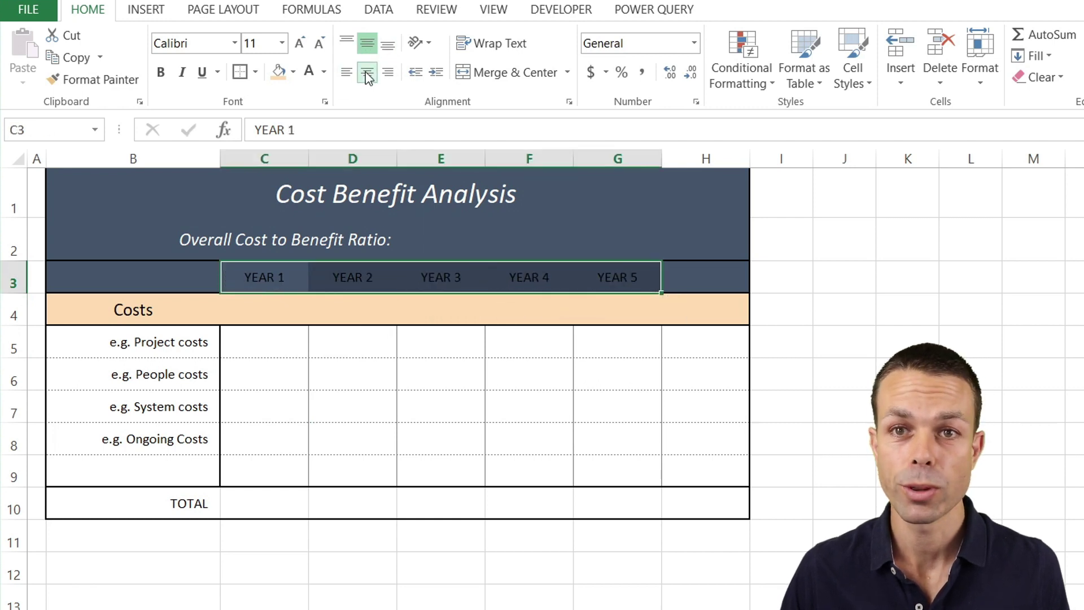
click(310, 73)
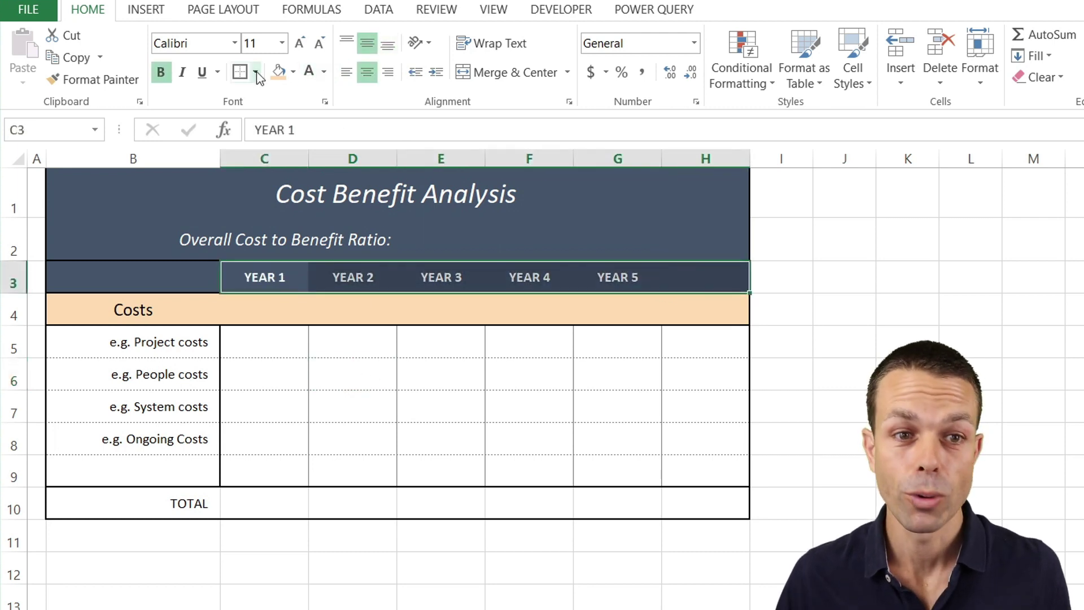
Step: Add thin solid vertical border lines between the heading cells in C3:H3
click(257, 74)
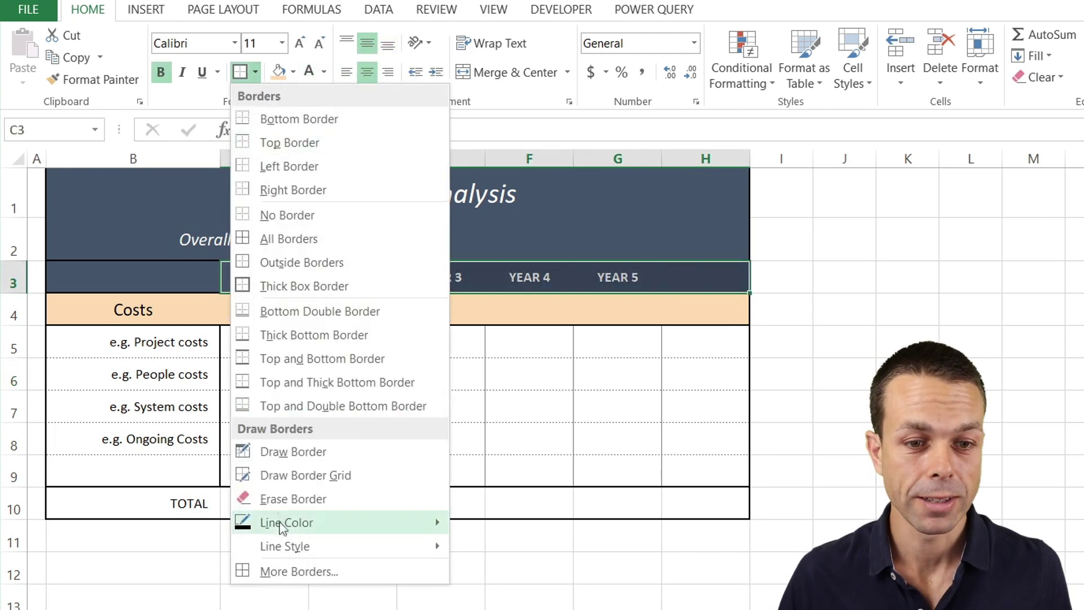
click(291, 571)
click(460, 404)
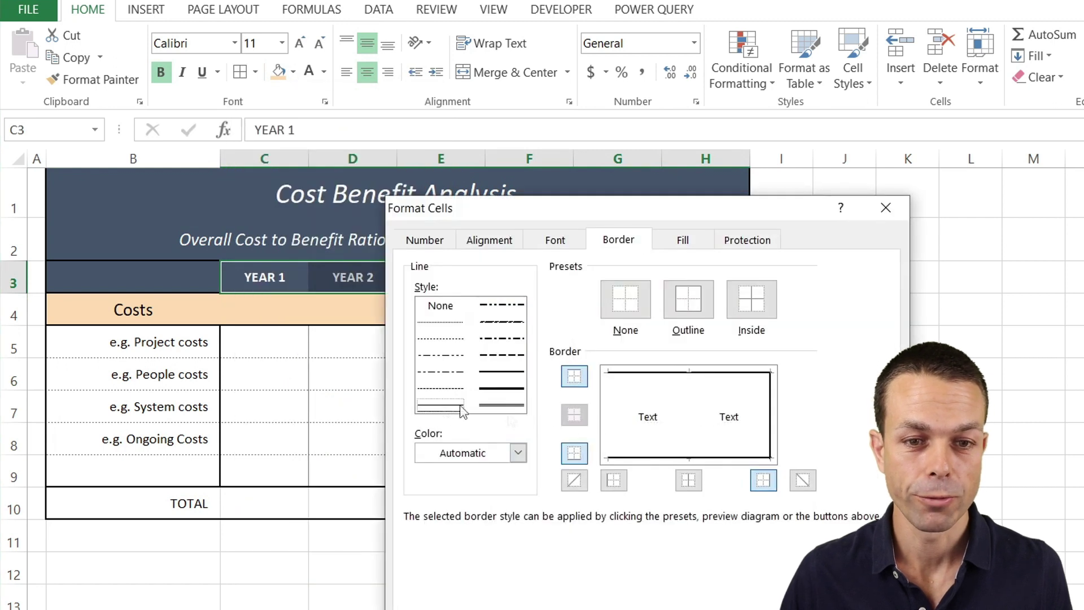
click(689, 412)
key(Return)
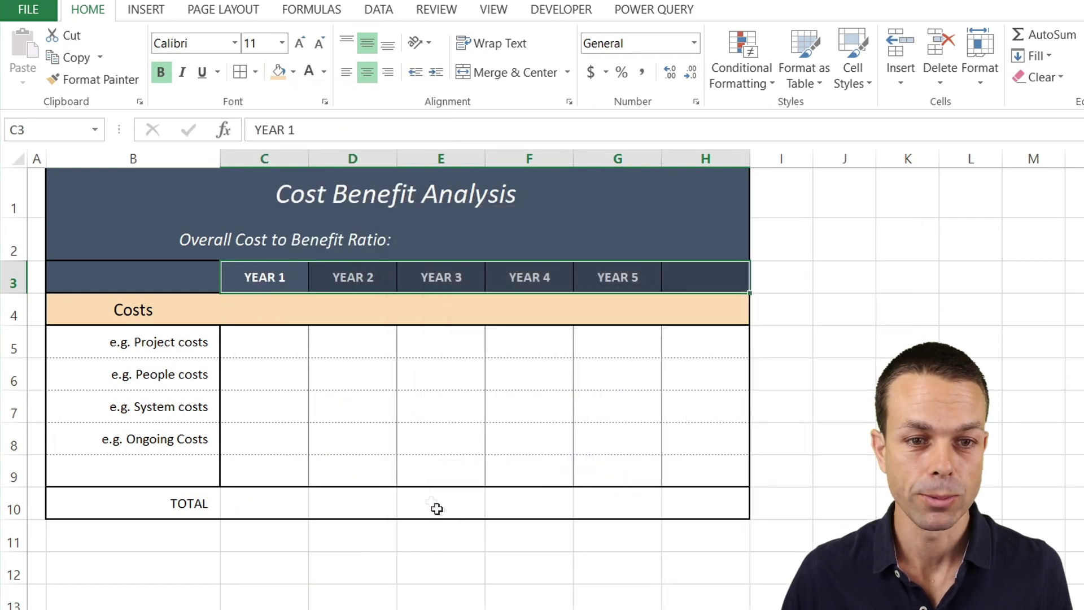
click(429, 344)
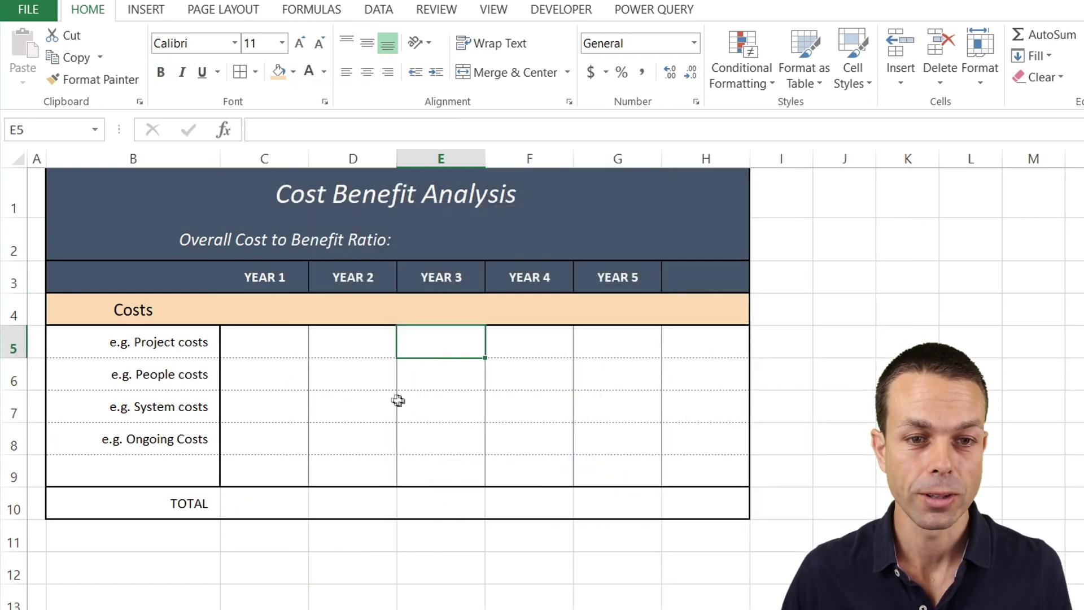
Step: Enter the heading TOTAL in H3, centre it both ways and make it bold and white
click(689, 277)
text(TOTAL)
key(Return)
click(690, 278)
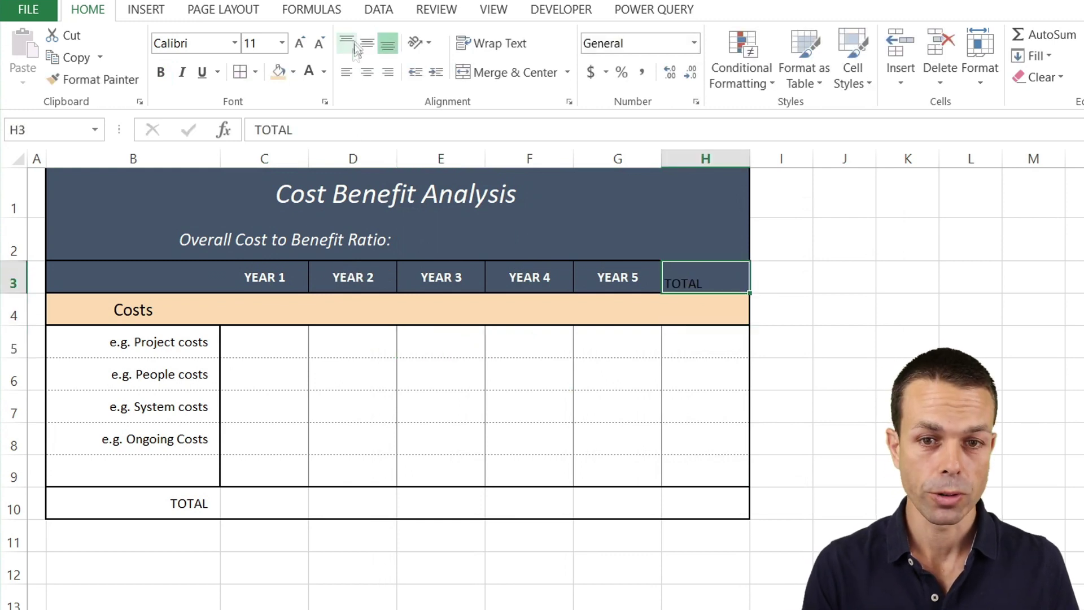
click(367, 42)
click(367, 72)
click(316, 79)
key(ctrl+b)
Step: Enter sample costs of 50 in C5, 40 in C6, 60 in D7 and 100 in E6
click(269, 344)
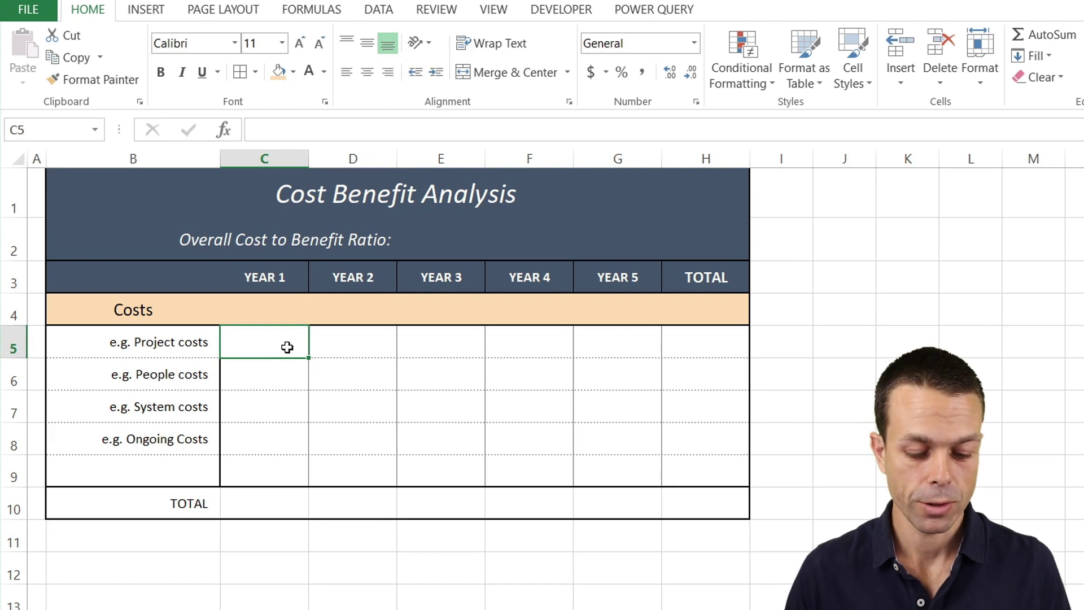
text(50)
key(Return)
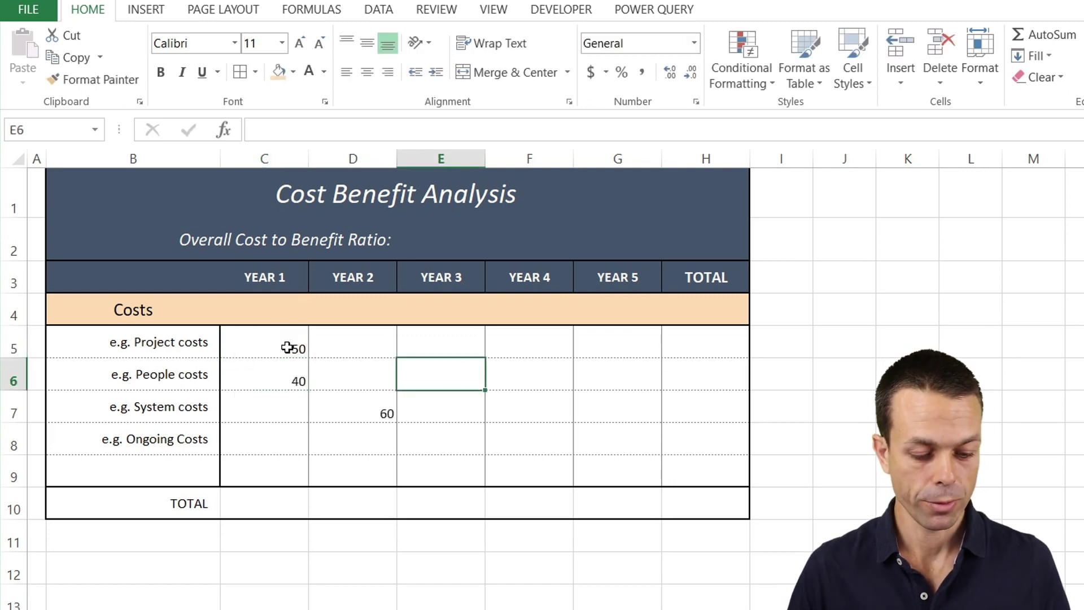
text(100)
key(Tab)
Step: Format C5:H10 as Currency with a $ symbol and two decimals, aligned right and vertically centred
click(288, 348)
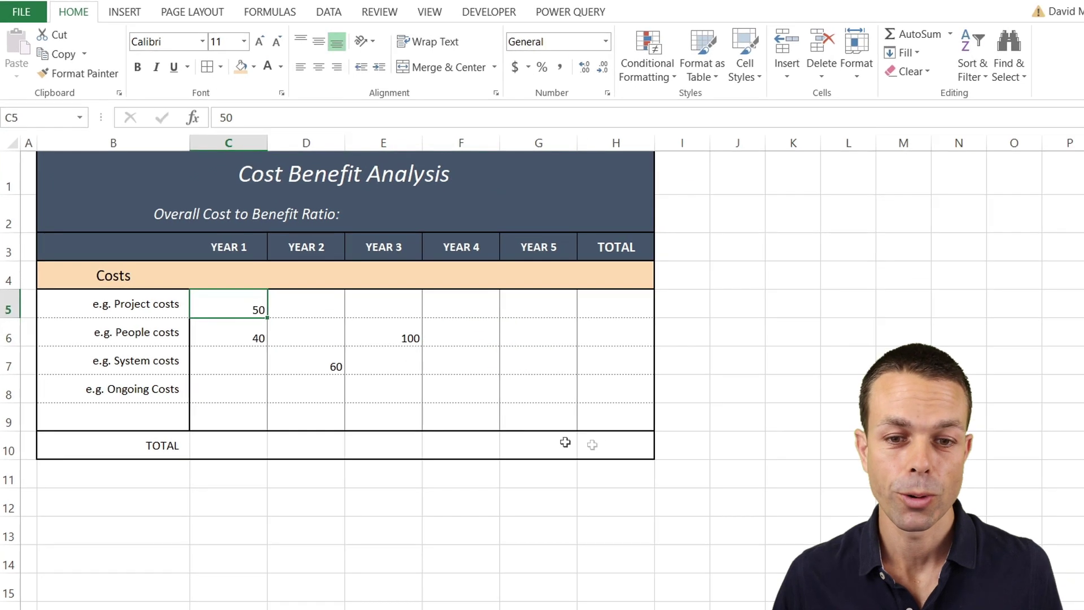
shift+click(617, 444)
right_click(338, 333)
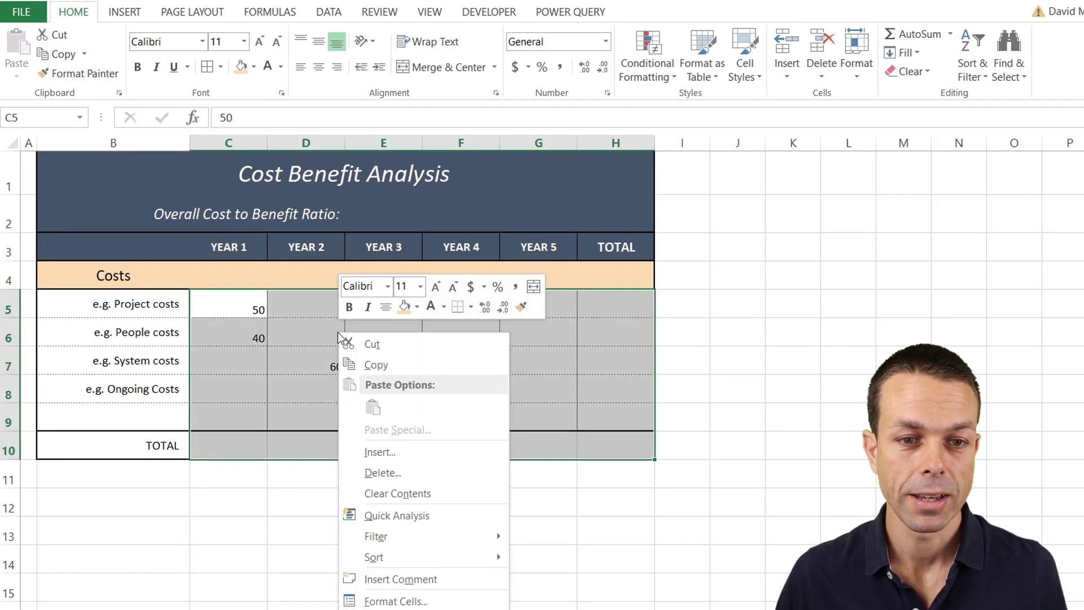
click(402, 601)
drag(380, 288, 402, 111)
click(249, 137)
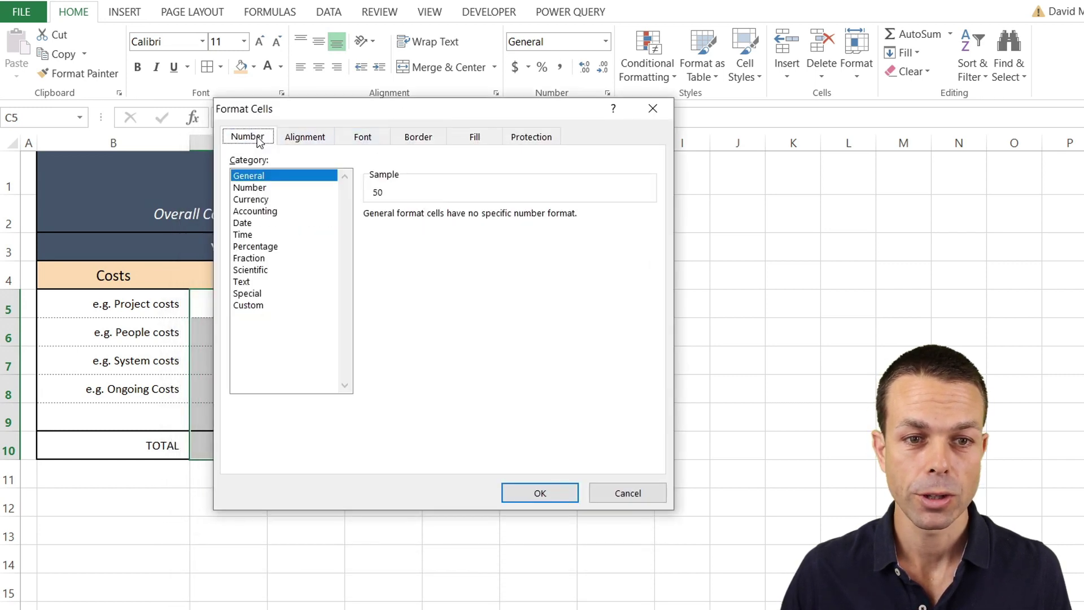
click(254, 200)
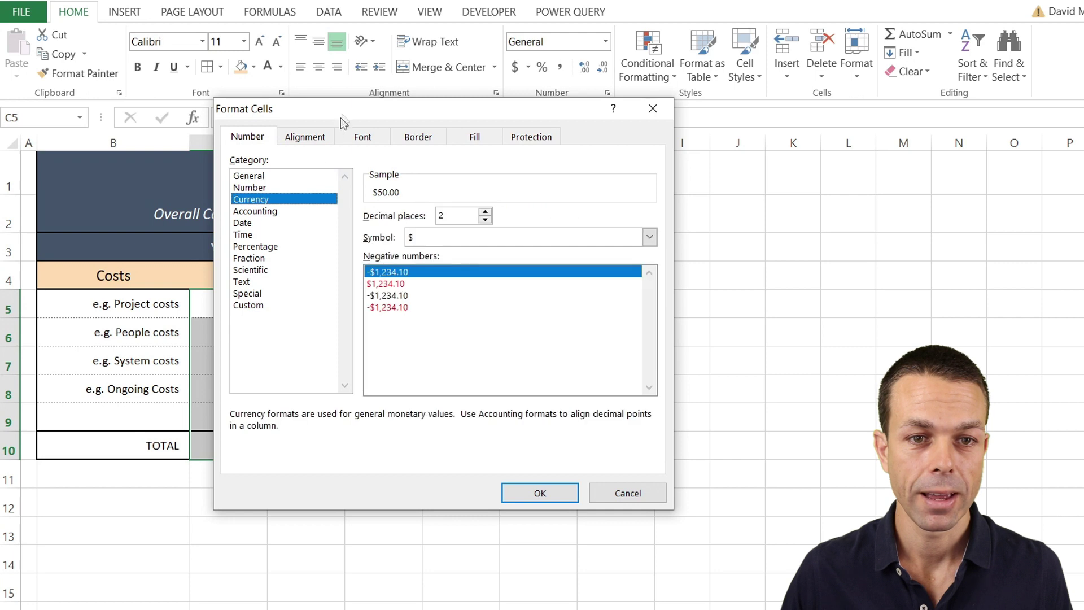
drag(344, 109, 237, 177)
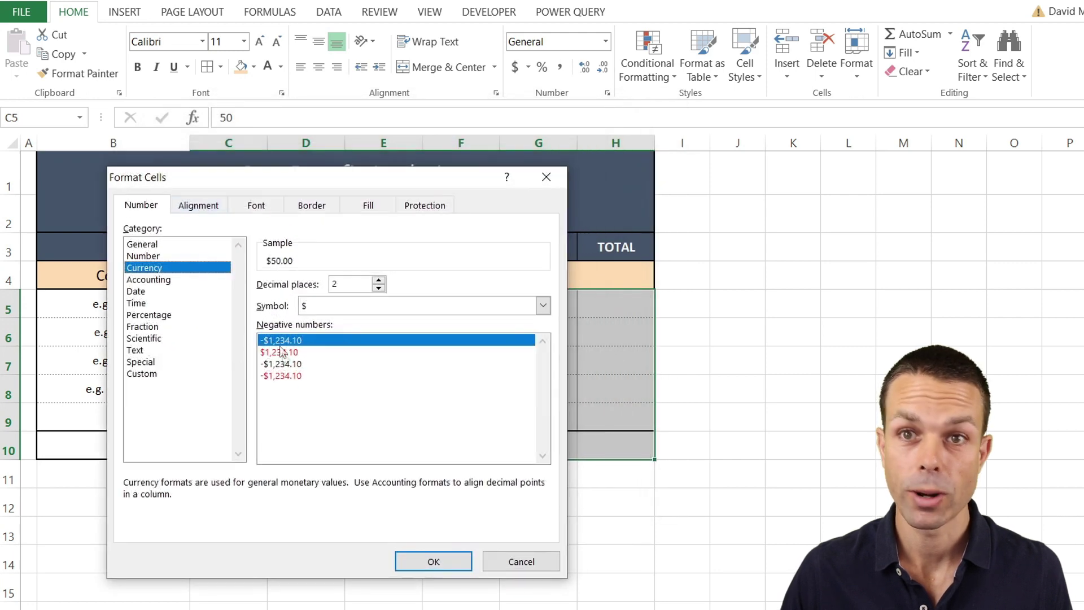
click(151, 280)
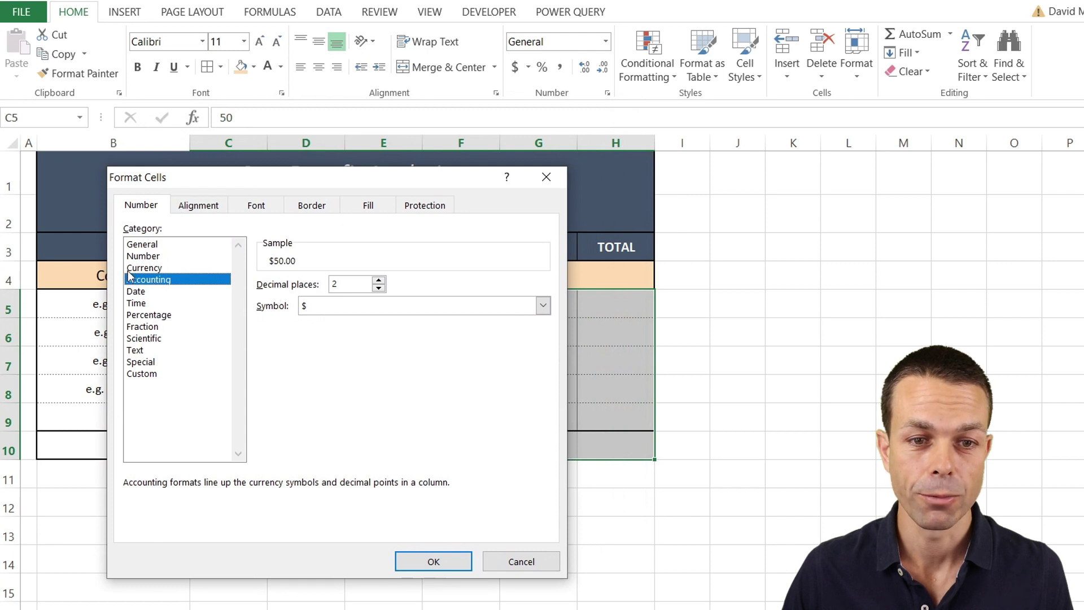
click(434, 562)
click(356, 384)
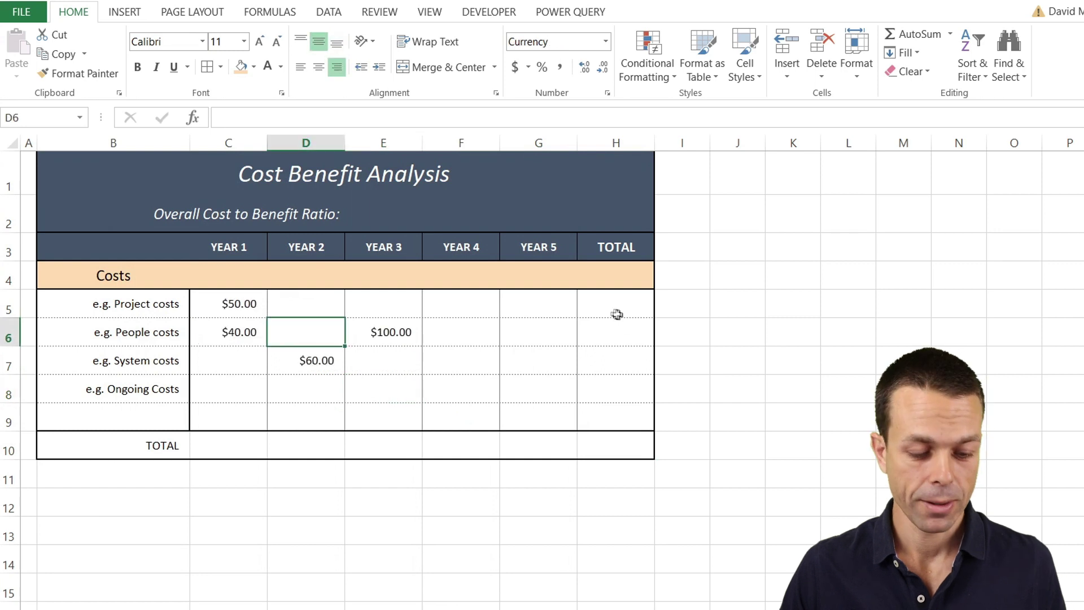
Step: Total the project costs row in H5 with =SUM(C5:G5)
click(617, 311)
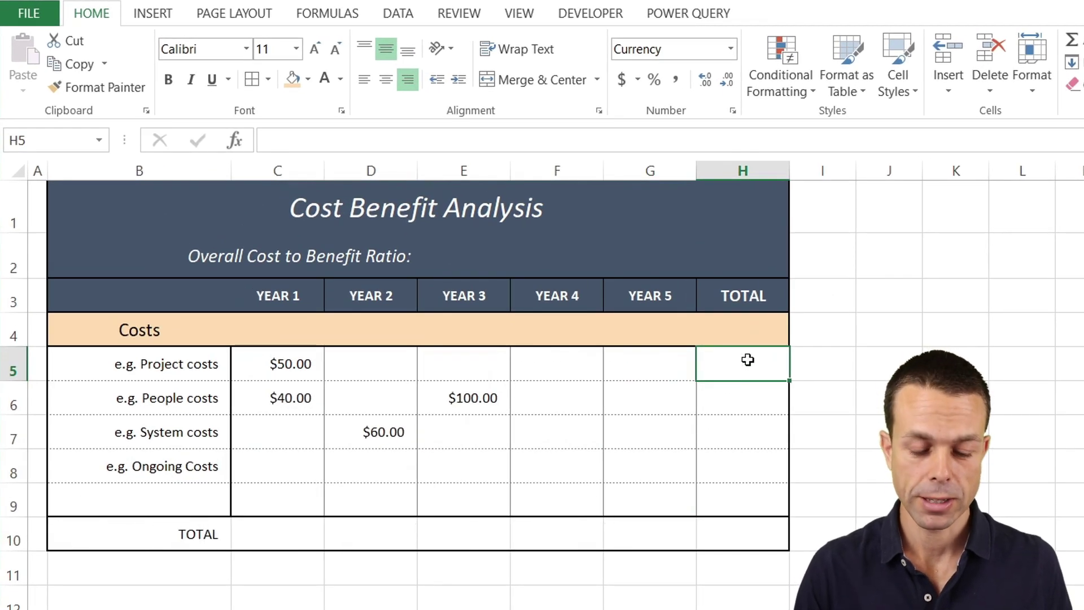
text(=sum)
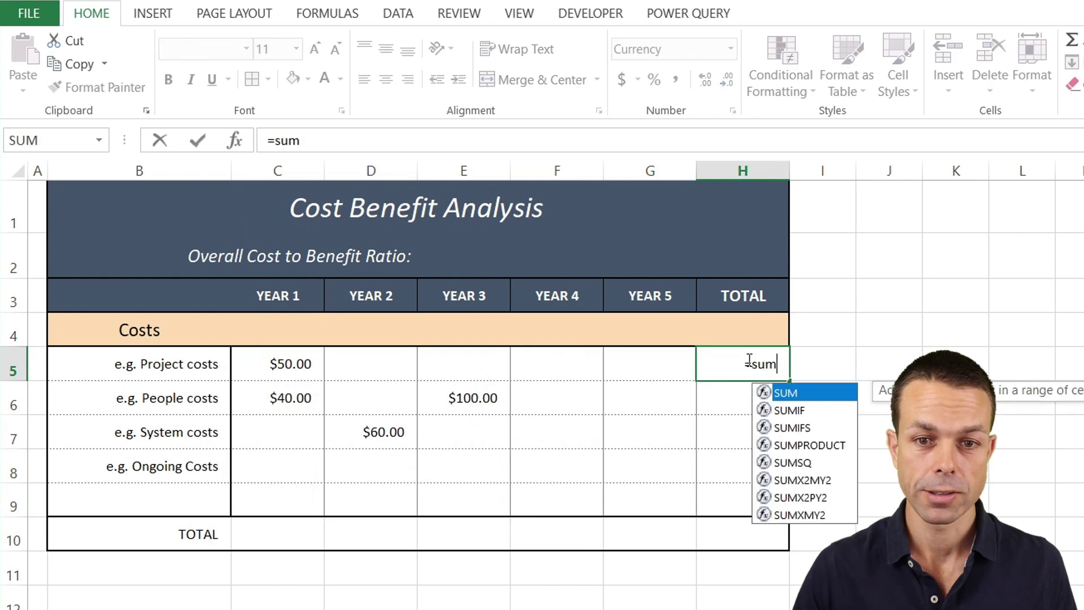
text(()
drag(280, 368, 637, 371)
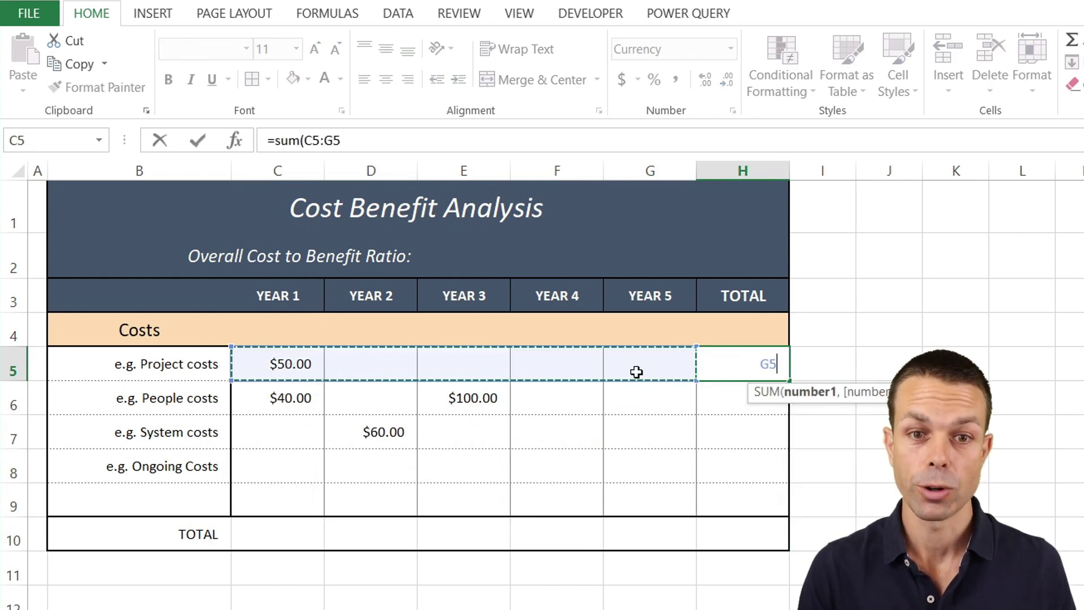
text())
key(Return)
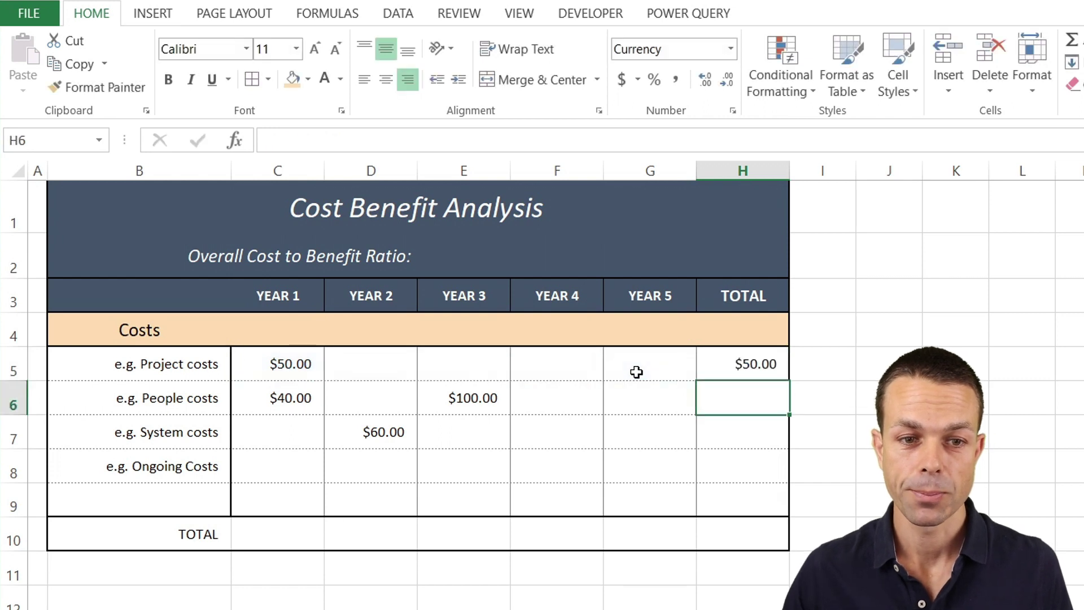
Step: Copy the H5 row total down through H9, pasting only the formula
click(768, 365)
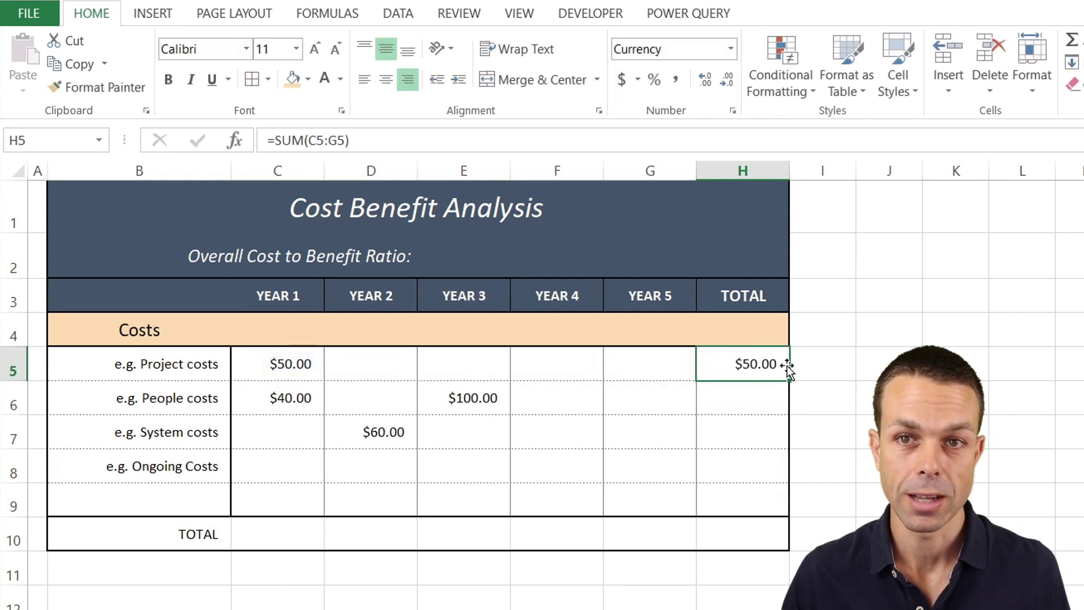
key(ctrl+c)
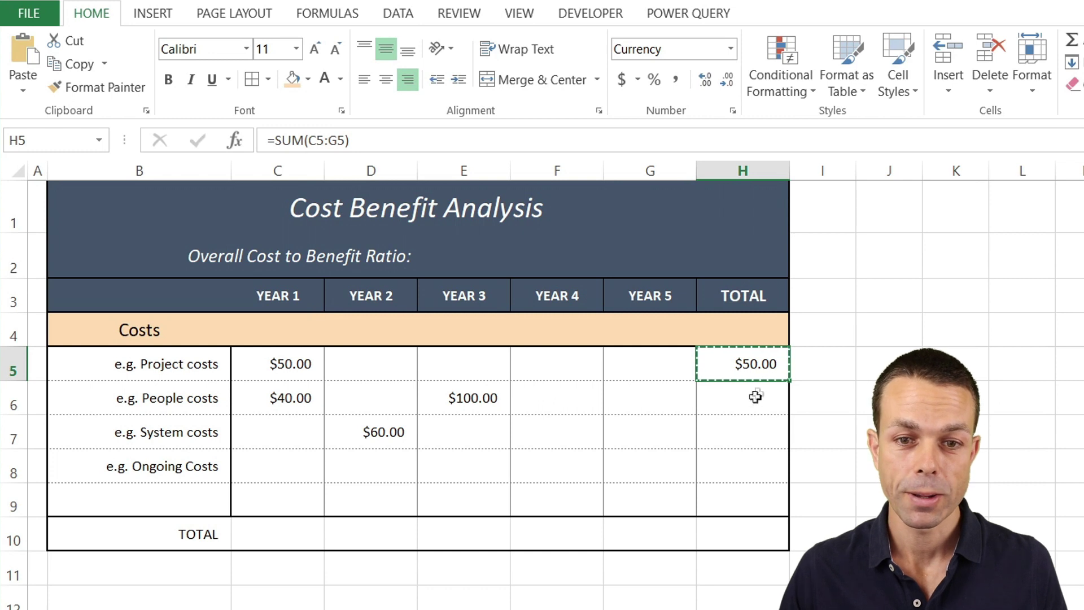
shift+click(753, 501)
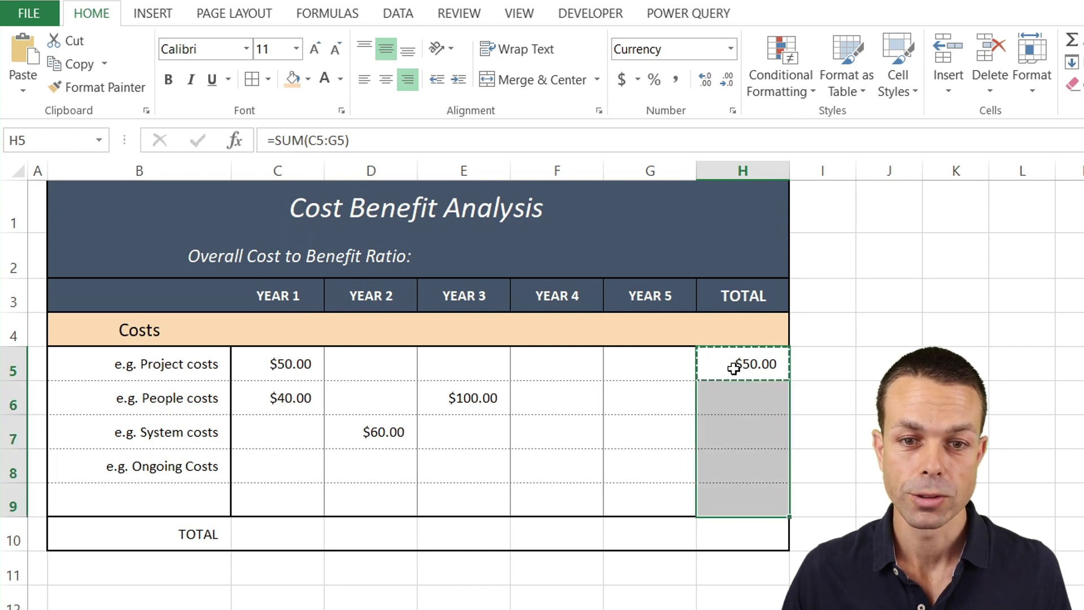
right_click(733, 366)
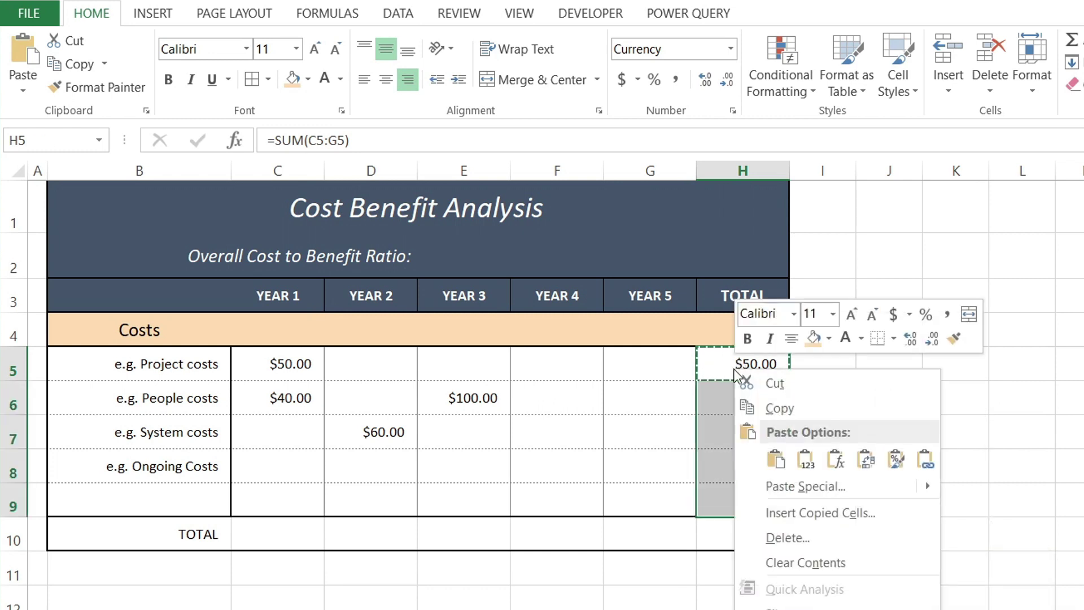
click(841, 467)
click(746, 406)
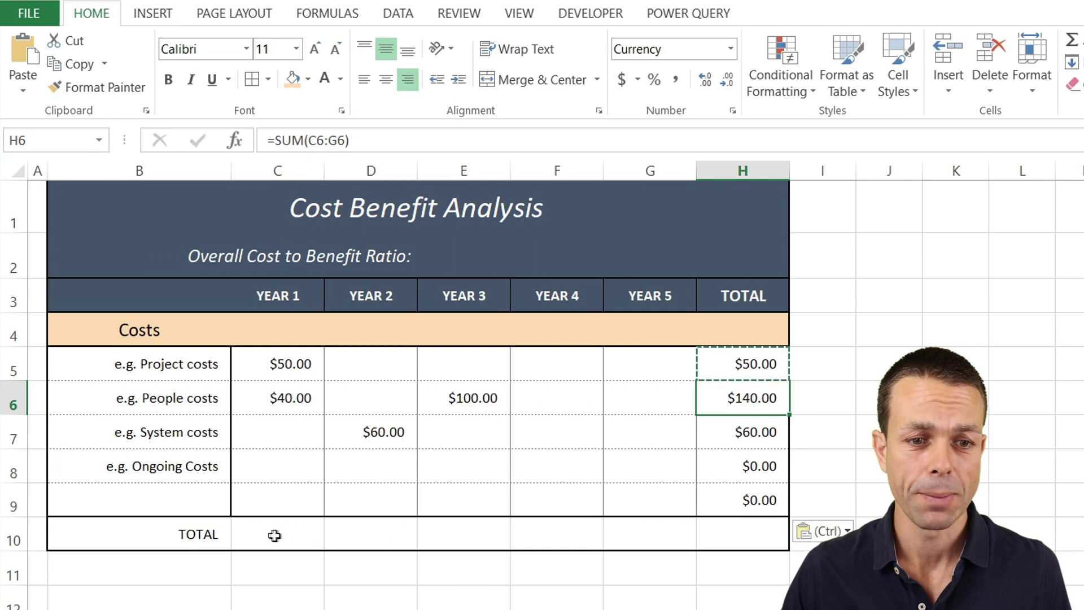
Step: Total the Year 1 costs in C10 with =SUM(C5:C9)
click(299, 542)
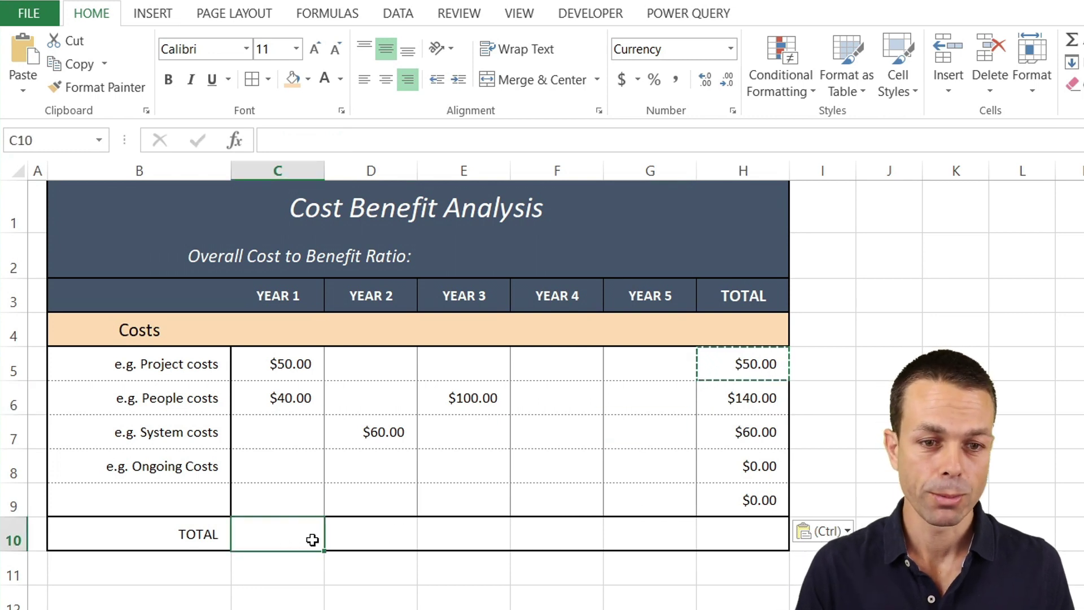
text(=sum()
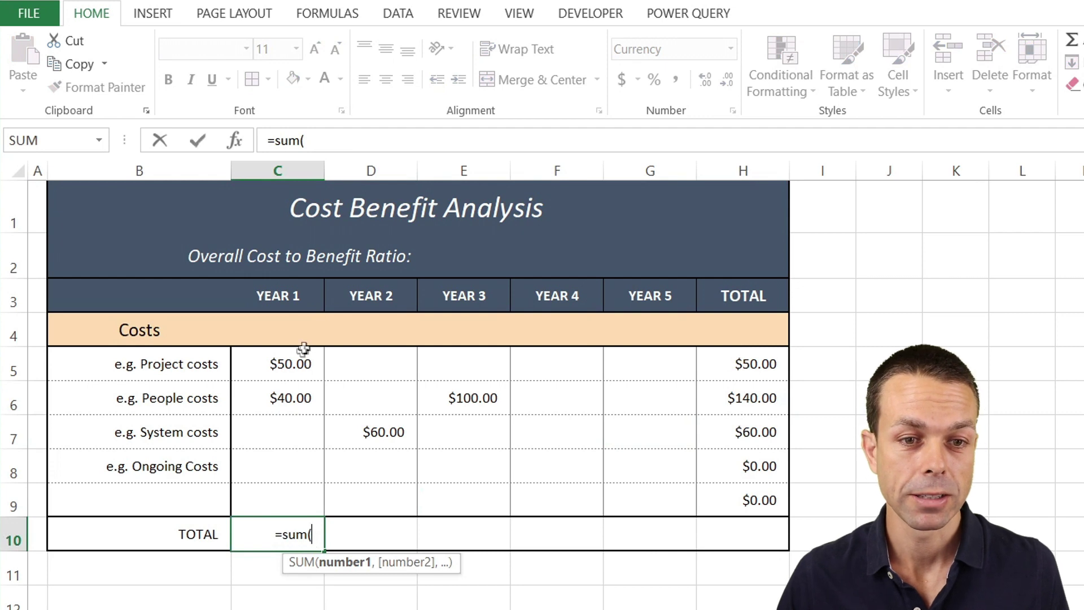
drag(303, 356, 277, 500)
text())
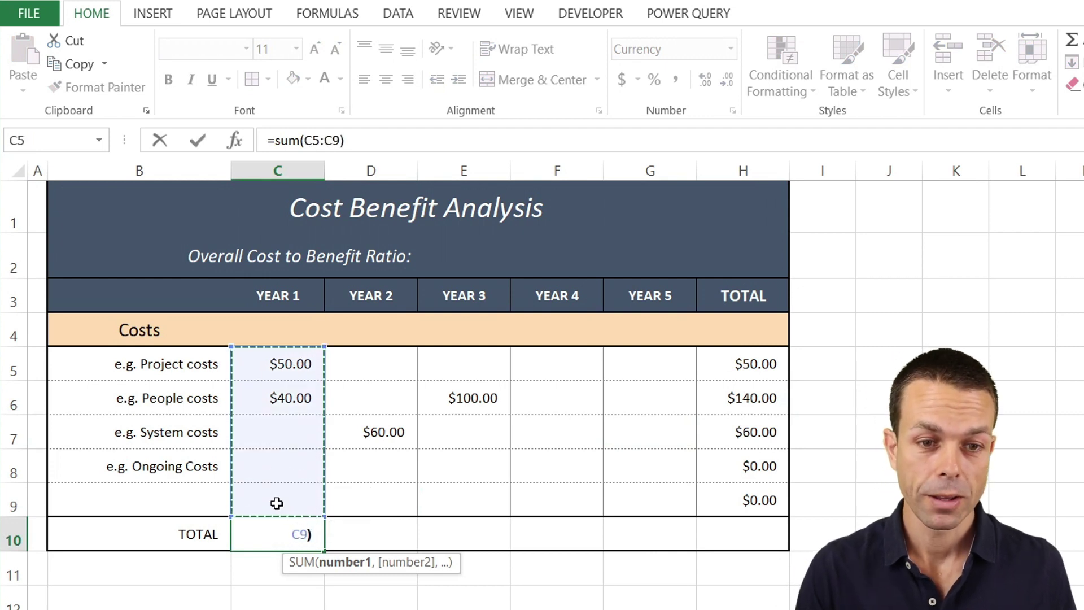
key(Return)
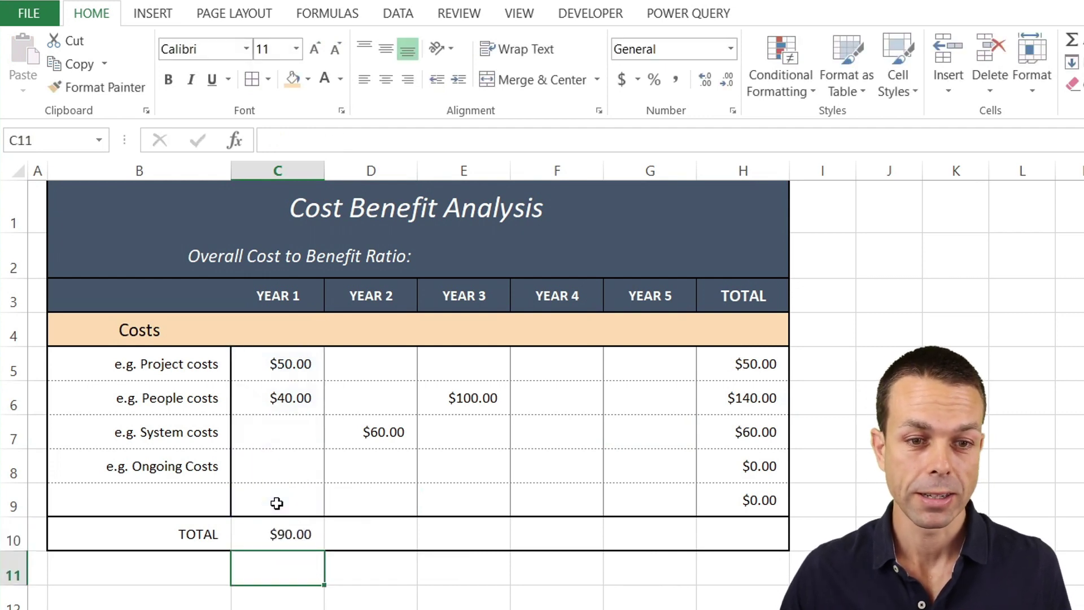
Step: Copy the Year 1 total from C10 across D10:G10, pasting only the formula
click(297, 536)
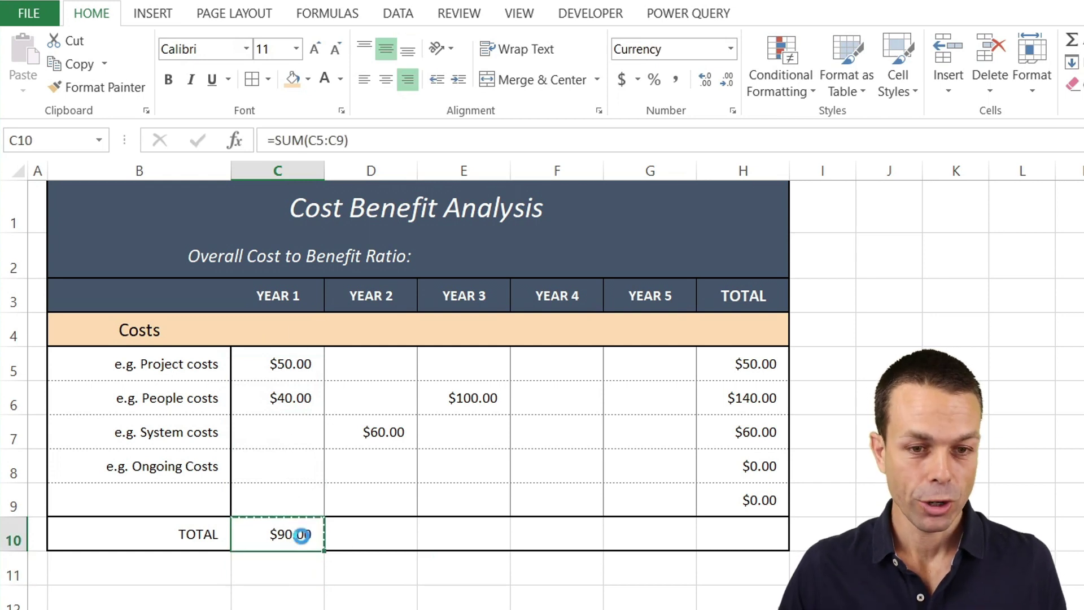
shift+click(656, 528)
right_click(637, 530)
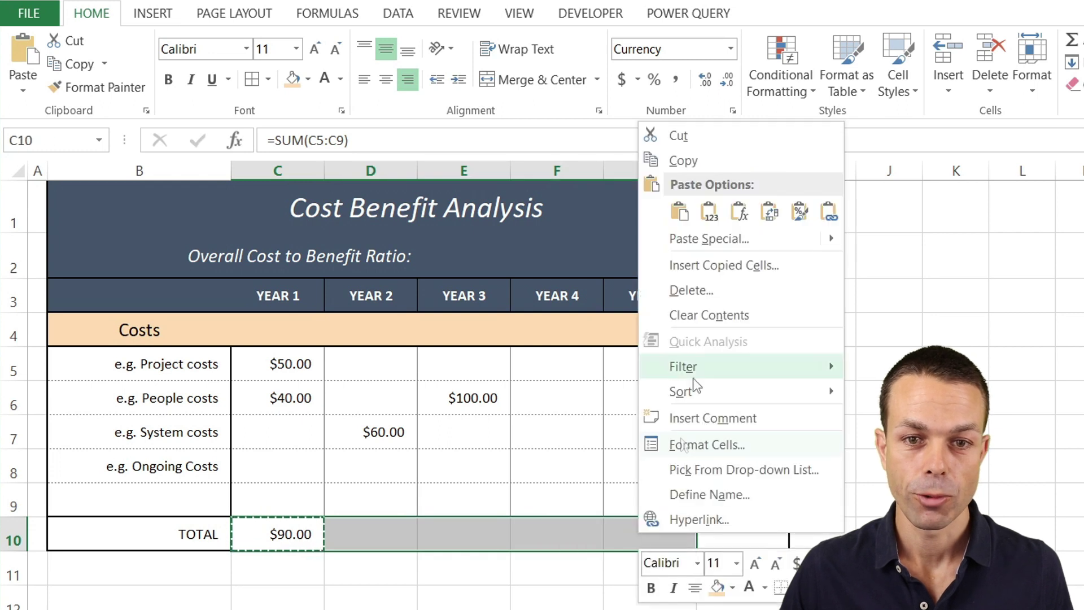
click(740, 213)
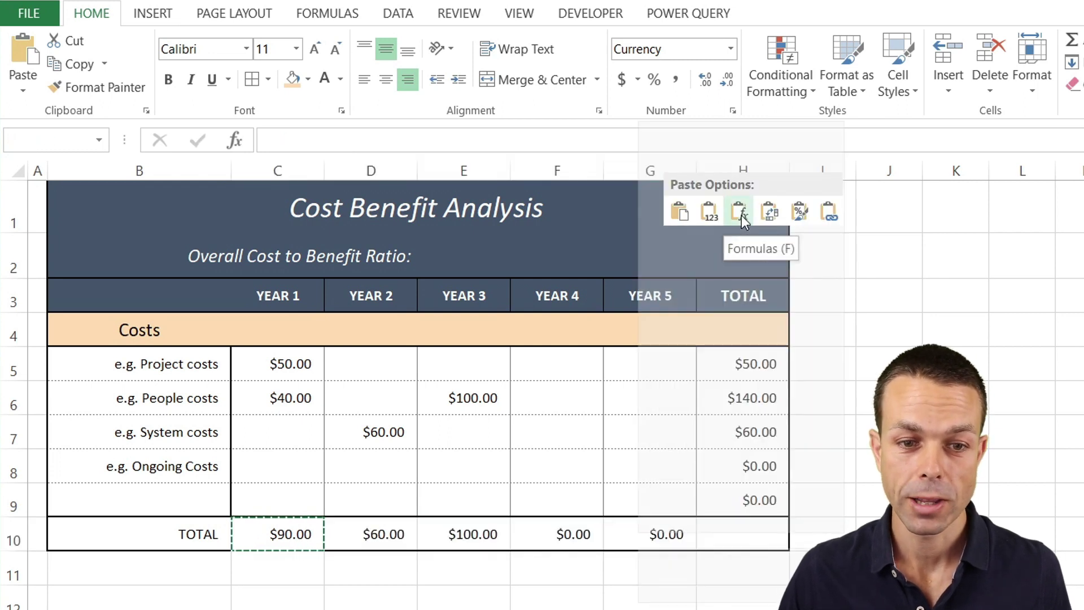
click(523, 462)
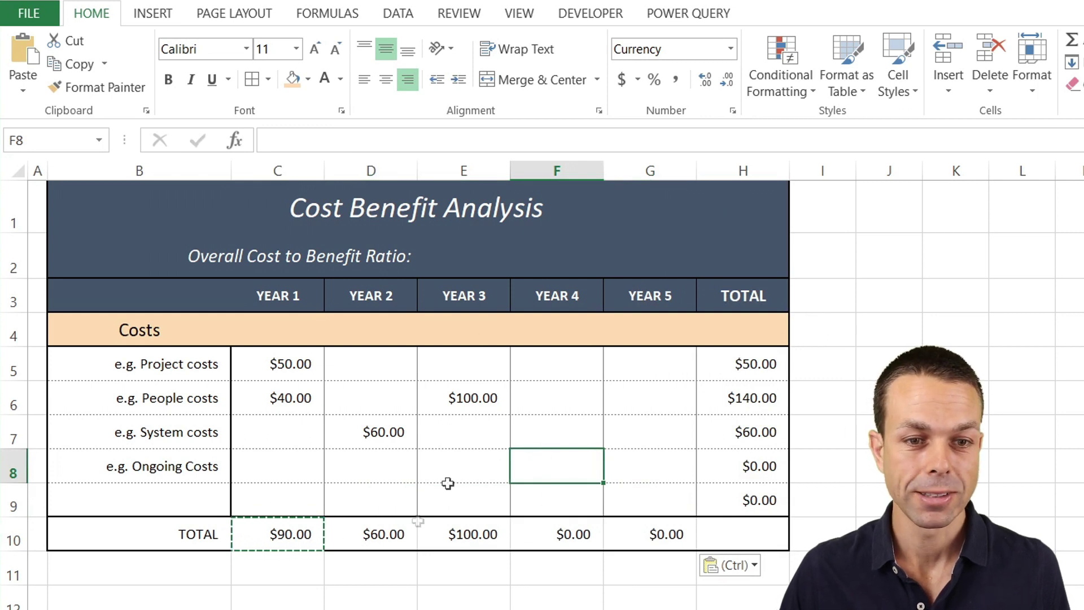
Step: Total the overall costs in H10 with =SUM(H5:H9) and apply the Accounting number format to C5:H10
click(471, 534)
click(450, 506)
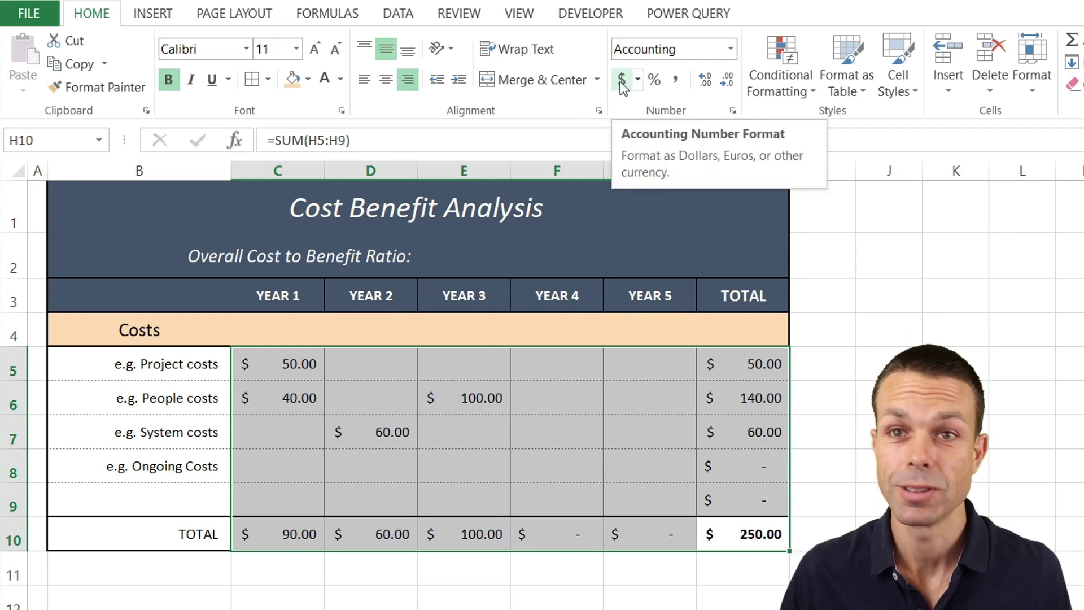
click(652, 464)
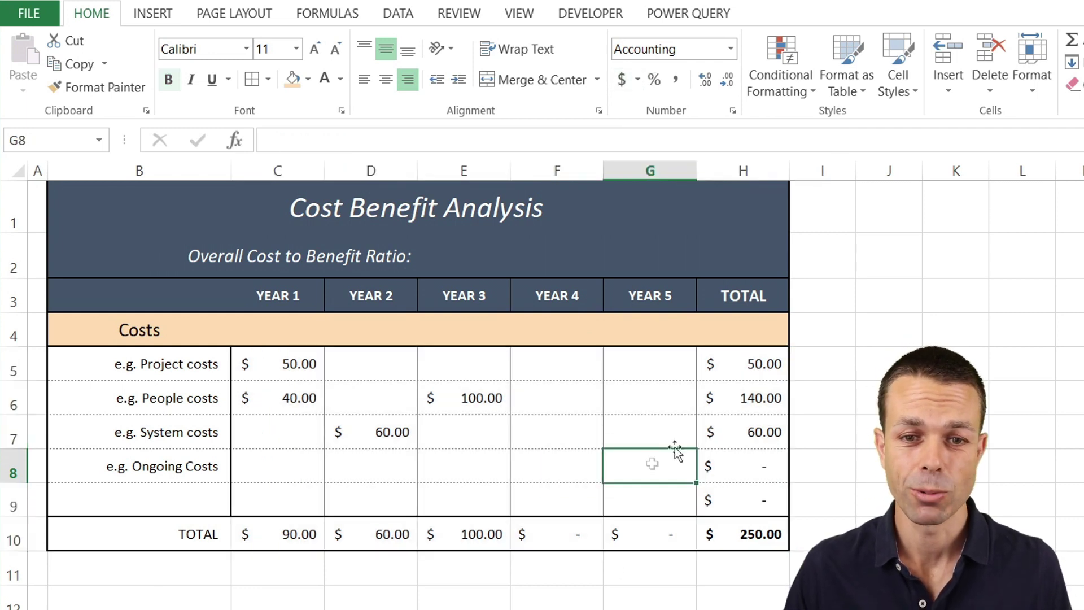
Step: Bold the TOTAL label in row 10 and all the cost totals in row 10 and column H
click(750, 471)
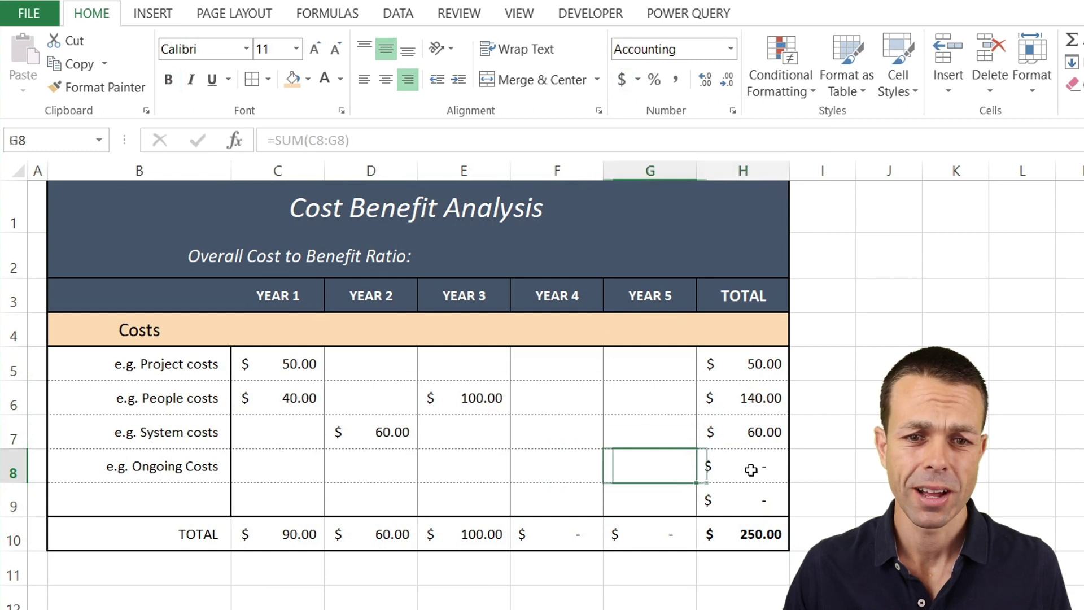
click(768, 529)
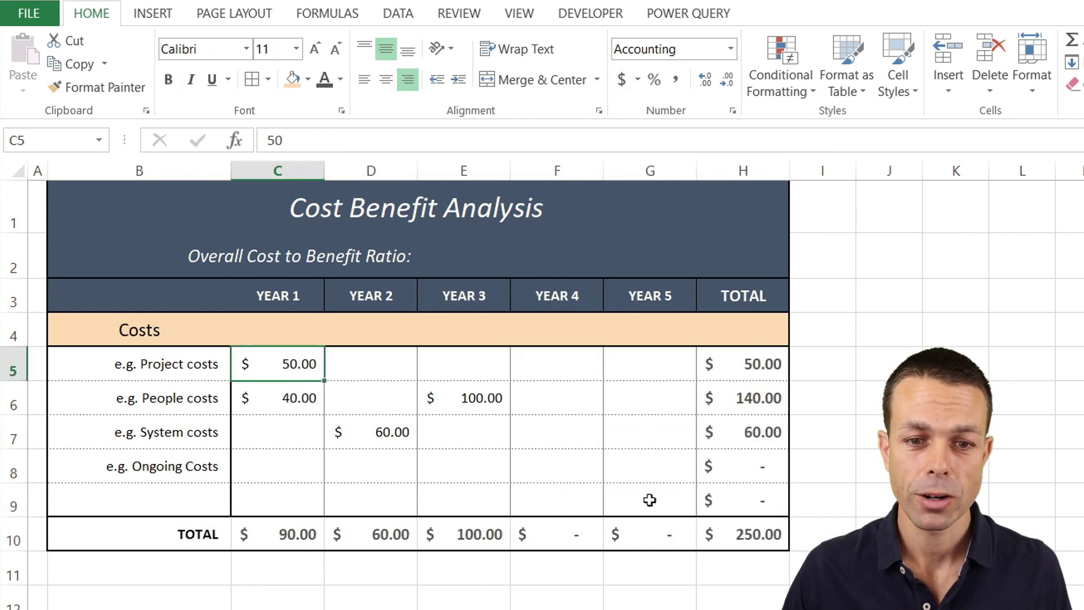
Step: Colour the cost entries in C5:G9 Dark Red and increase their font size to 12
shift+click(650, 501)
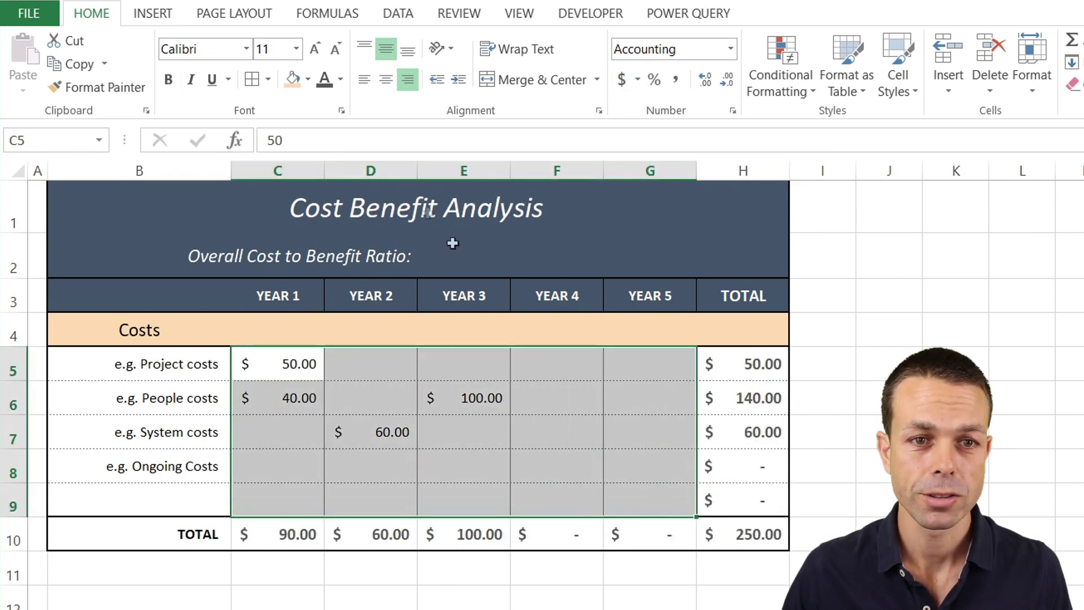
click(341, 82)
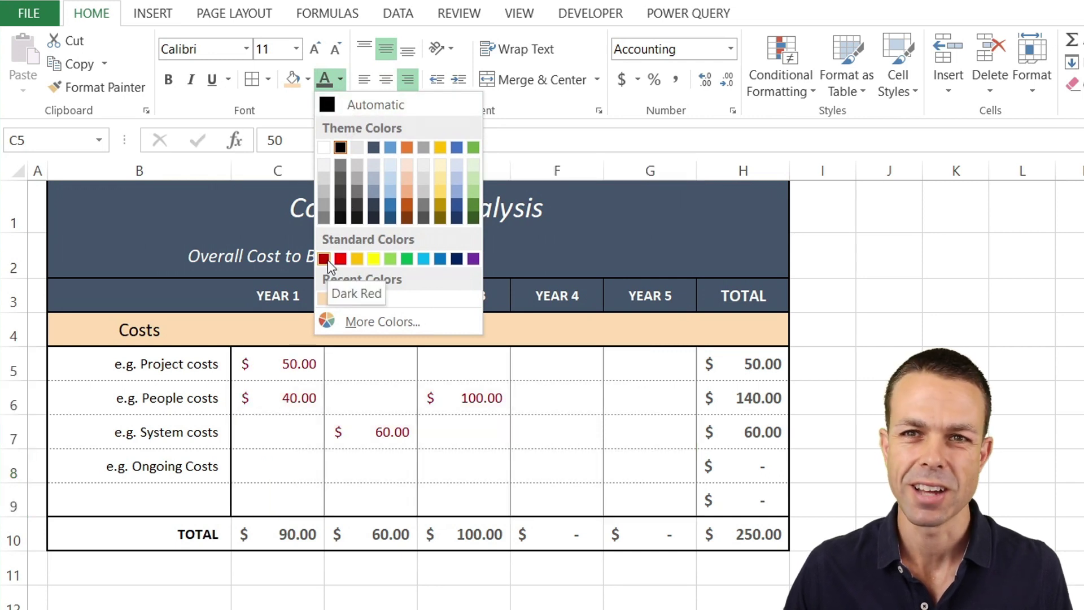
click(325, 259)
click(315, 50)
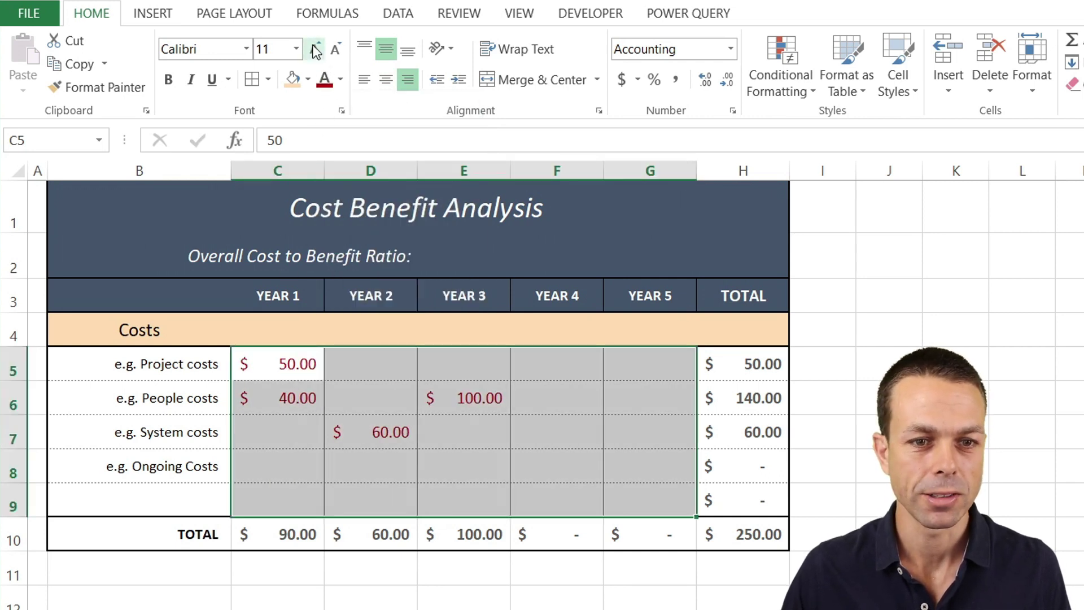
click(347, 375)
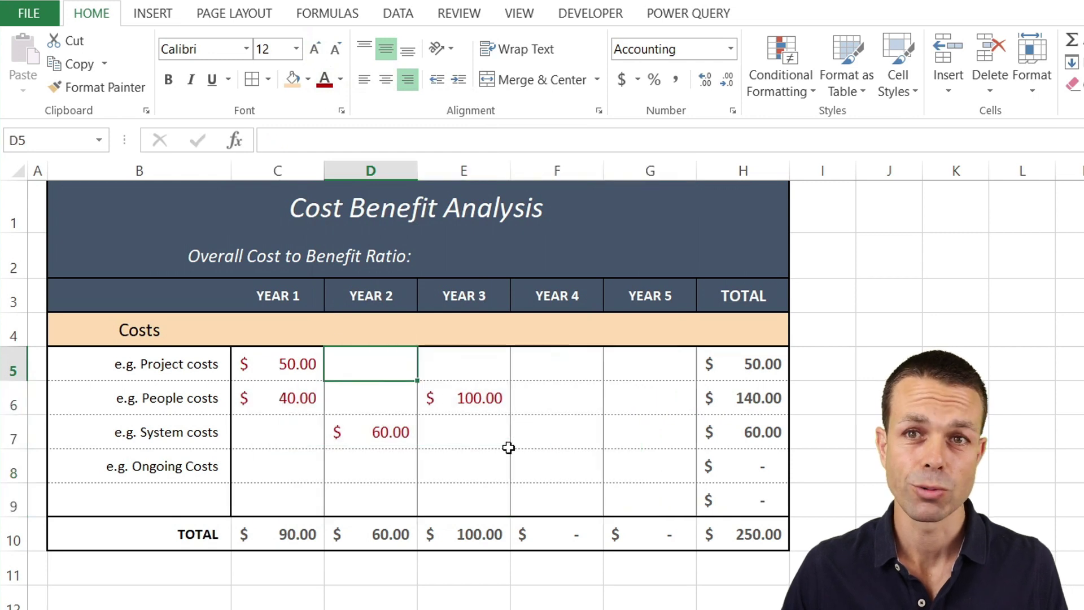
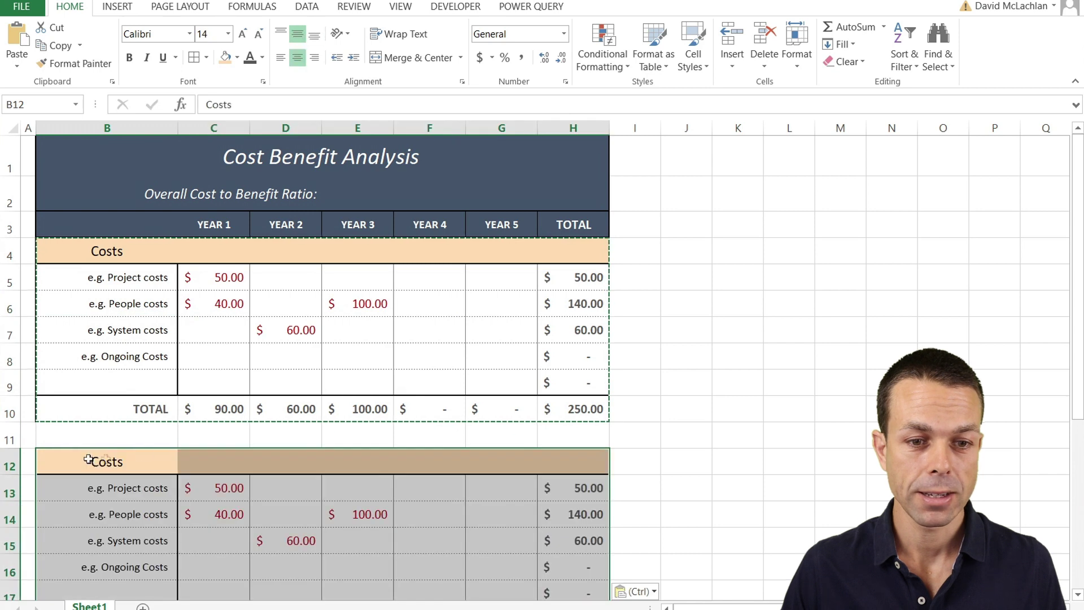
Step: Retitle the copied table in B12 as Benefits and label its rows e.g. Revenue & Income, e.g. Cost Savings and e.g. Other Benefits, leaving B16 blank
click(130, 461)
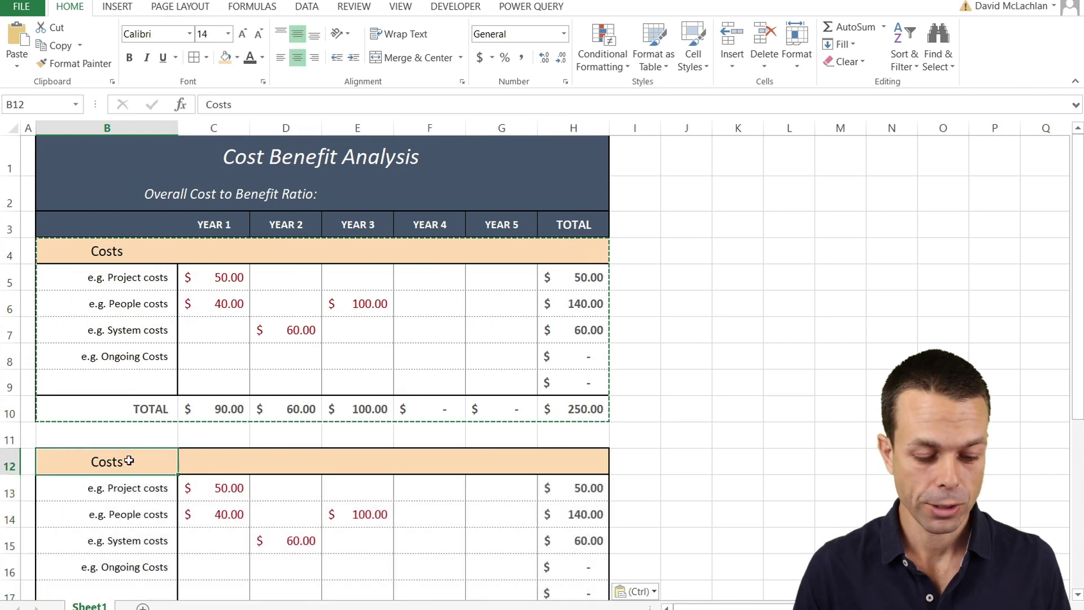
text(Benefits)
key(Return)
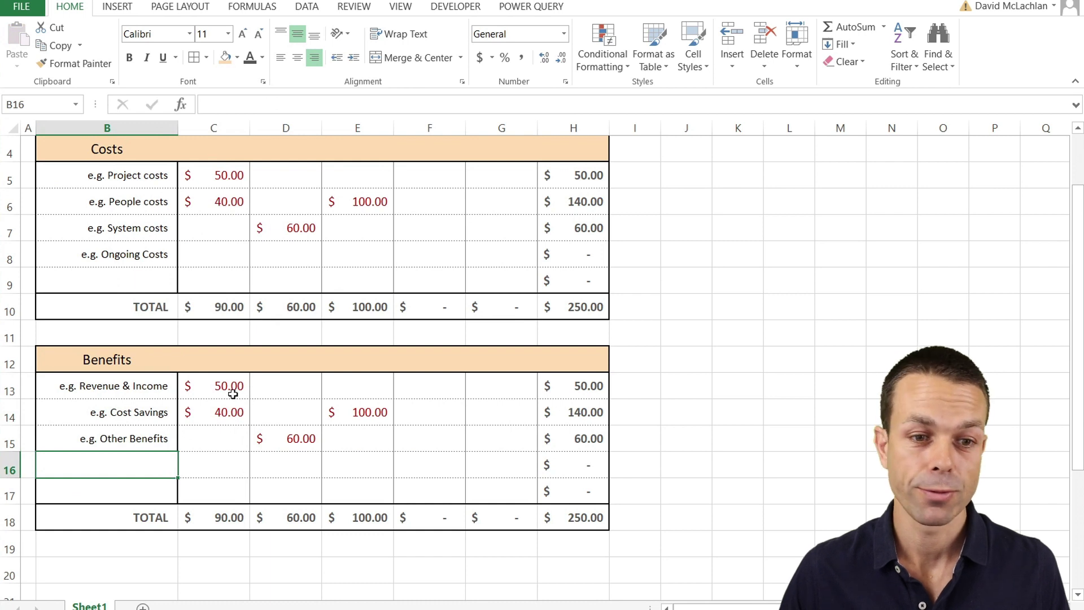
Step: Change the font colour of the benefit entries in C13:G17 to a darker theme green
drag(215, 386, 492, 480)
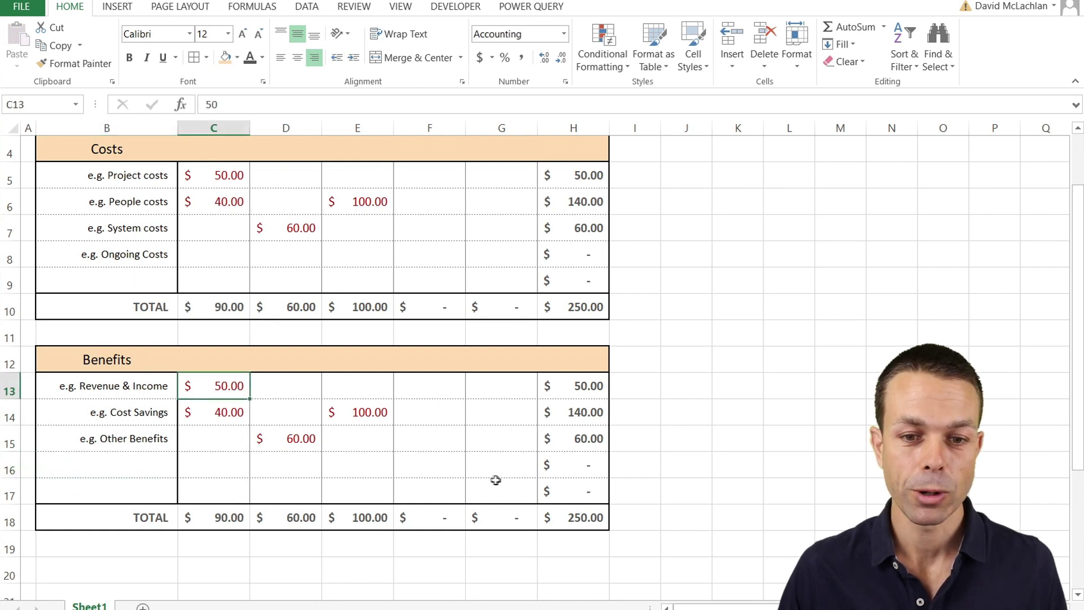
click(263, 58)
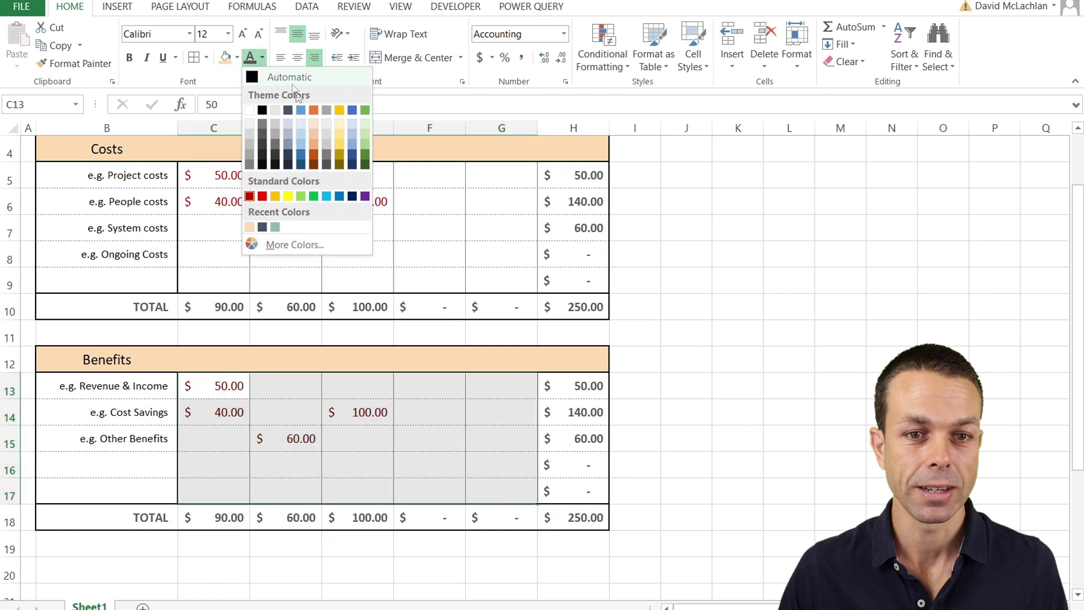
click(366, 156)
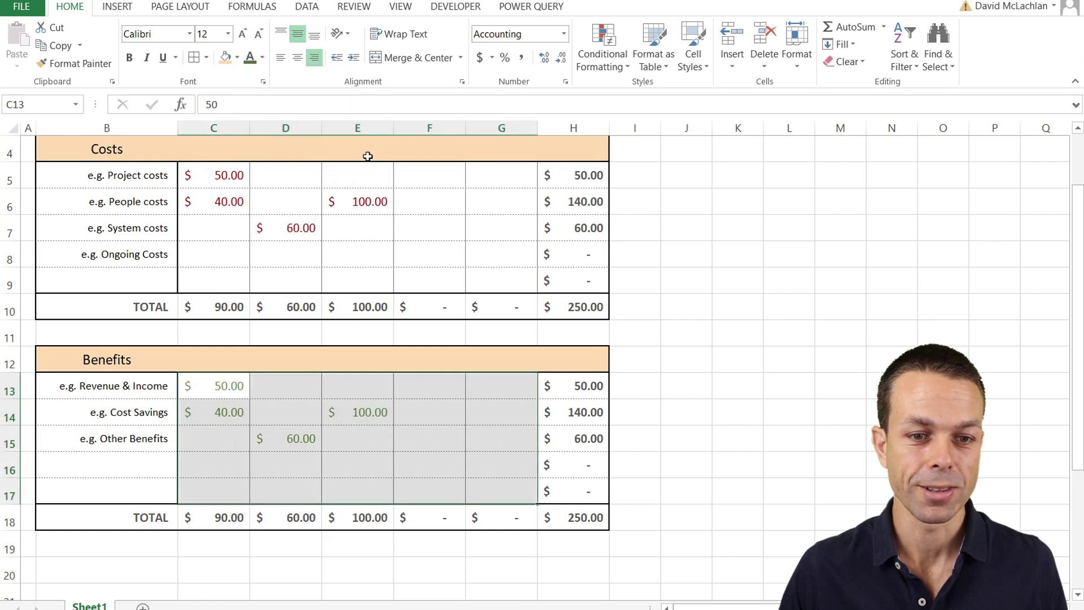
click(296, 394)
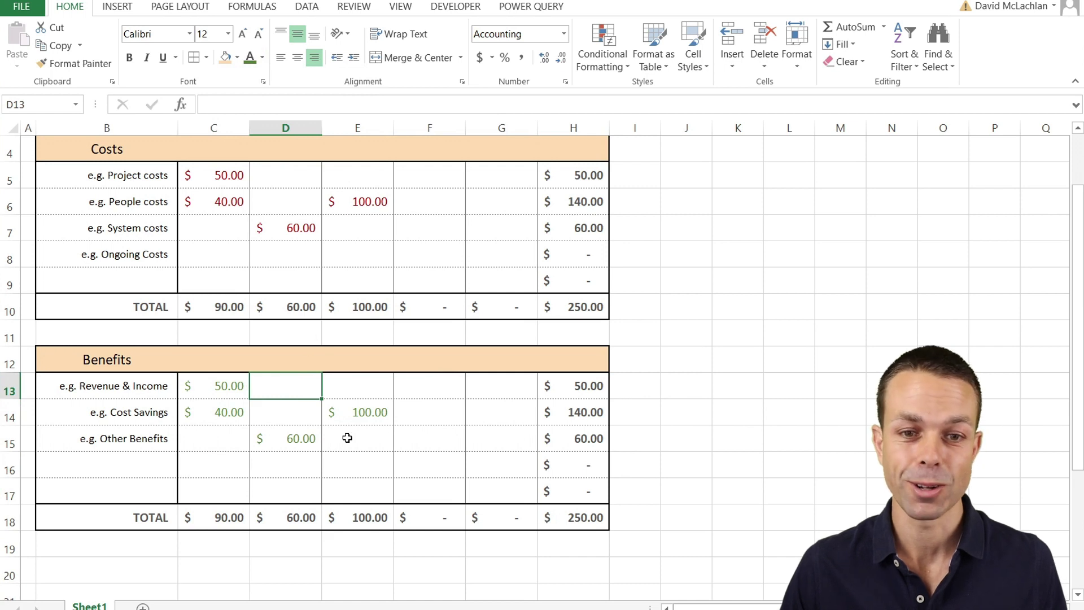
Step: Examine the fill colours on the title rows and on the total rows and columns of the Costs and Benefits tables
scroll(348, 438, up, 1)
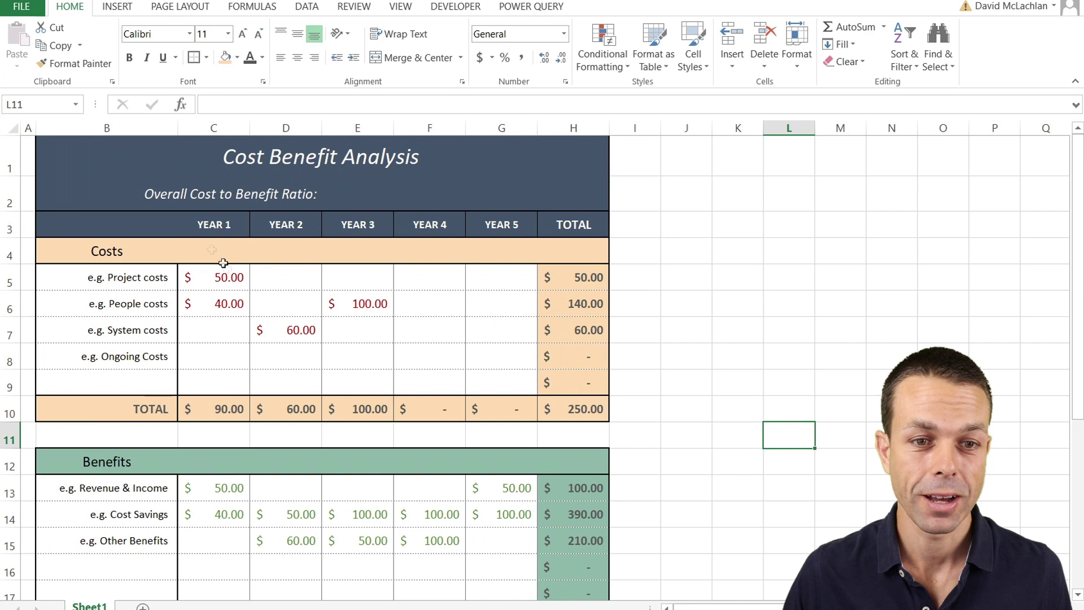
click(227, 261)
drag(102, 407, 582, 418)
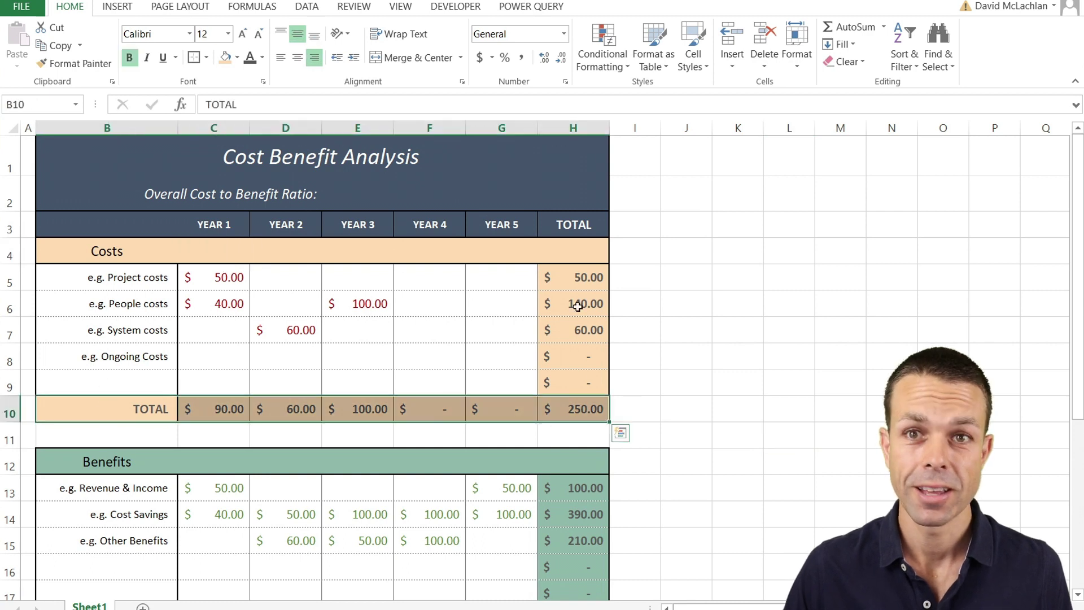
scroll(573, 339, down, 1)
click(149, 360)
drag(149, 361, 567, 359)
ctrl+click(568, 386)
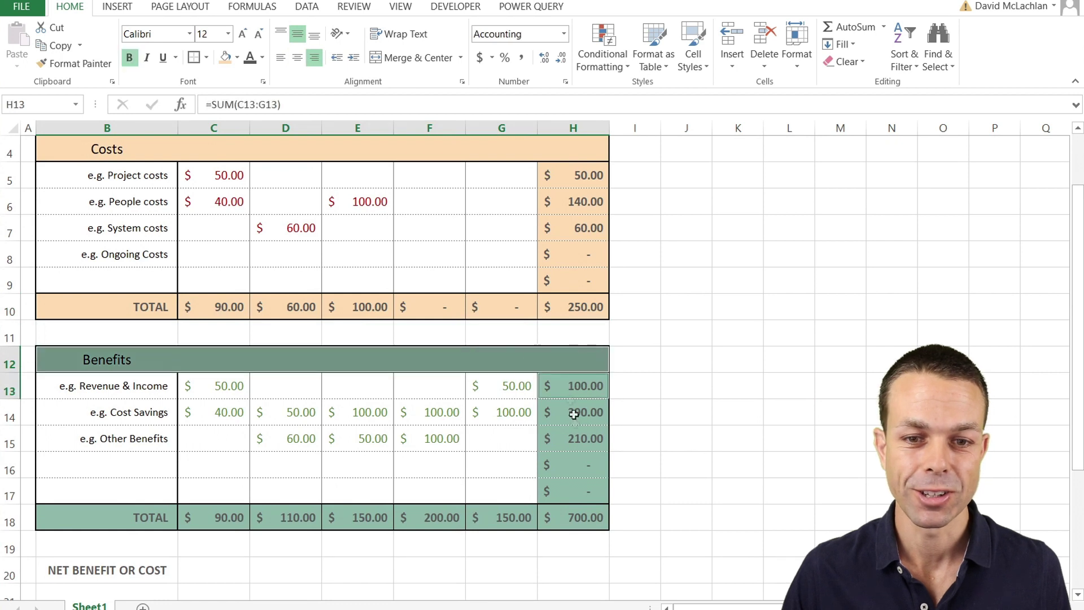
click(573, 438)
scroll(299, 350, down, 1)
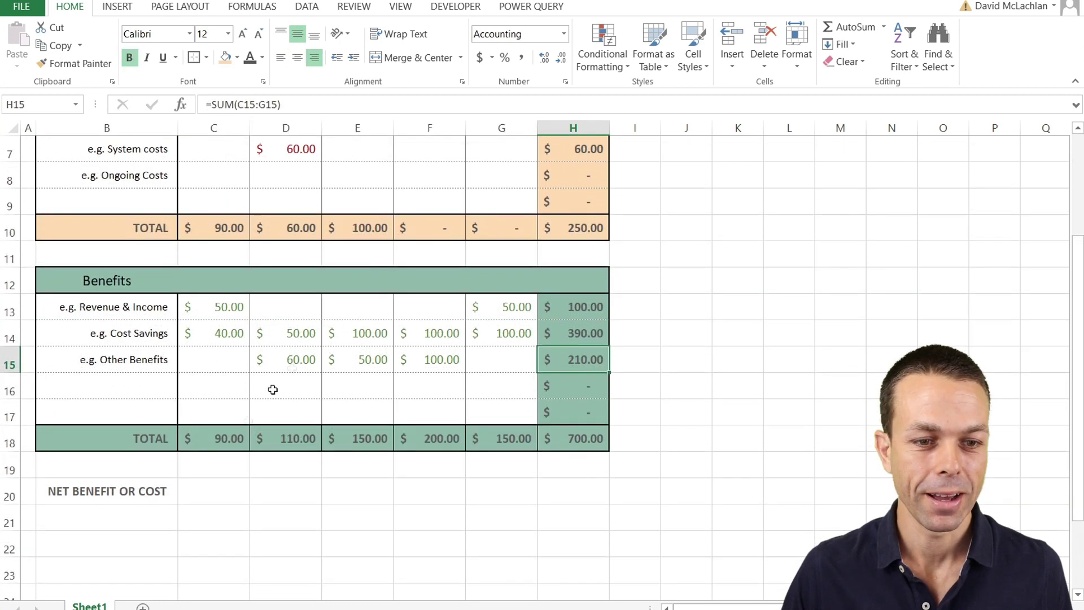
Step: Calculate the Year 1 net benefit or cost in C20 with =C18-C10
click(131, 492)
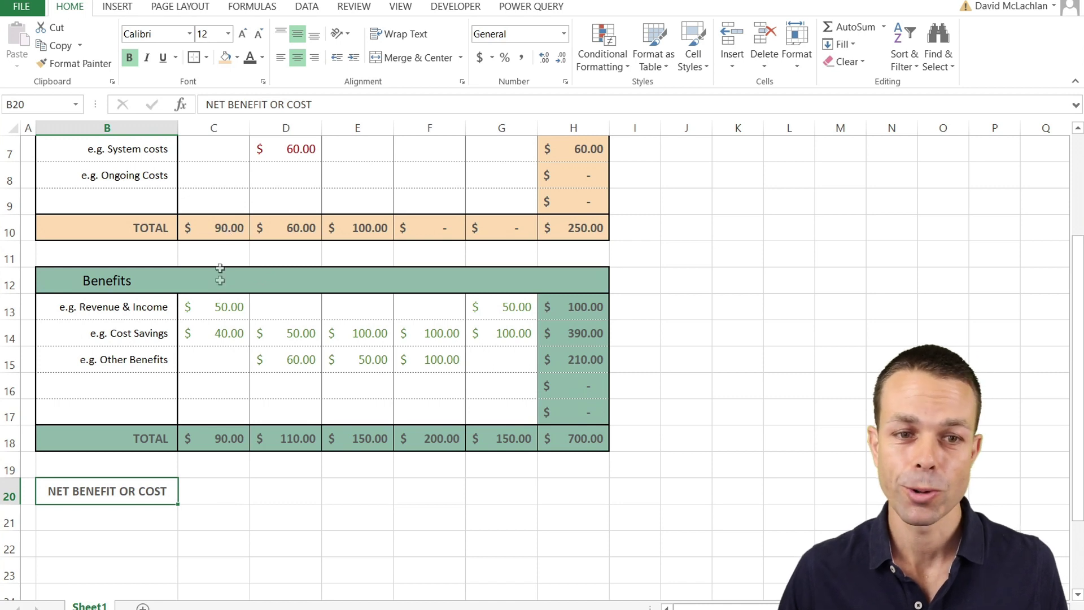
click(232, 501)
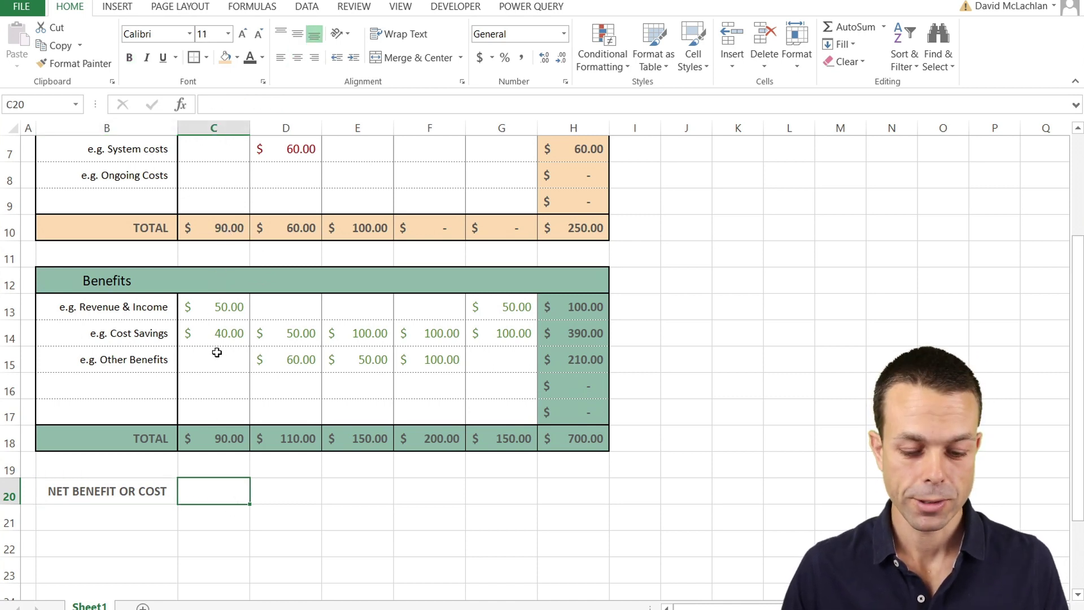
text(=)
click(214, 438)
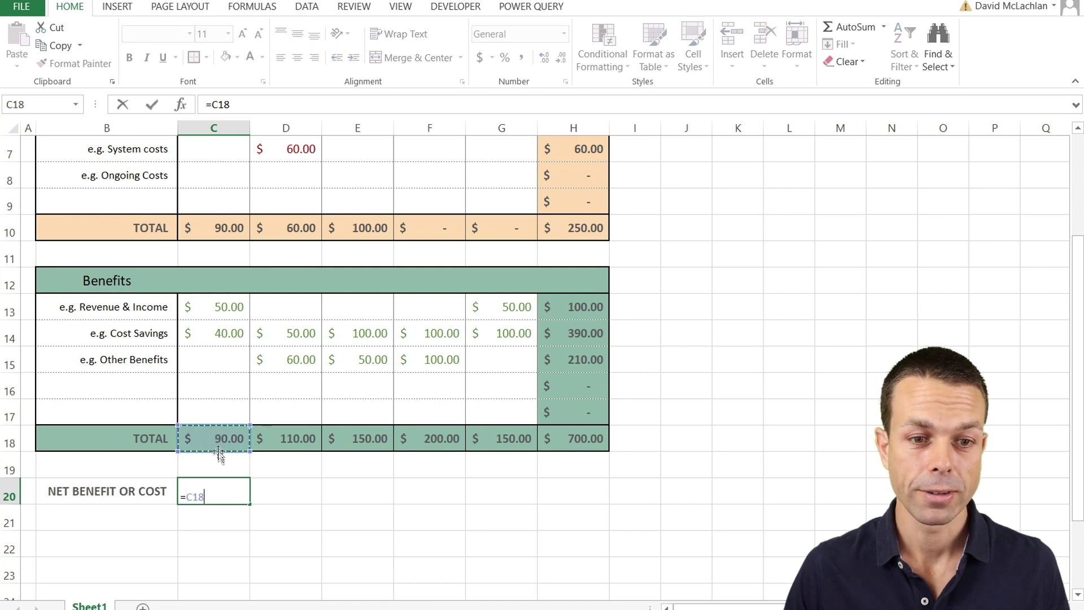
text(-)
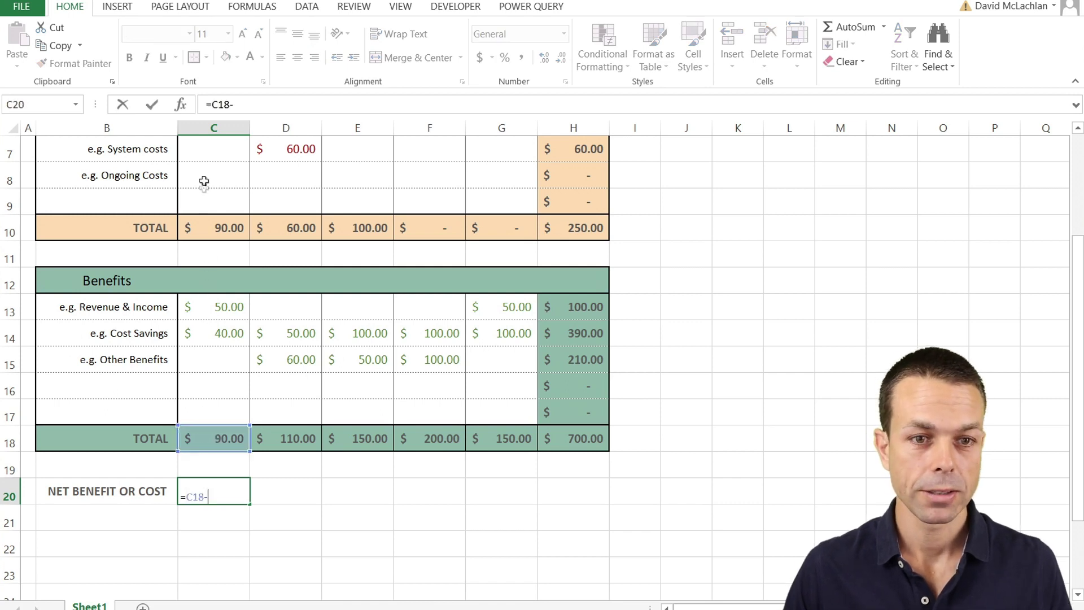
click(221, 227)
key(Return)
Step: Centre C20 vertically and fill its net benefit formula across the row through H20
click(216, 490)
click(298, 35)
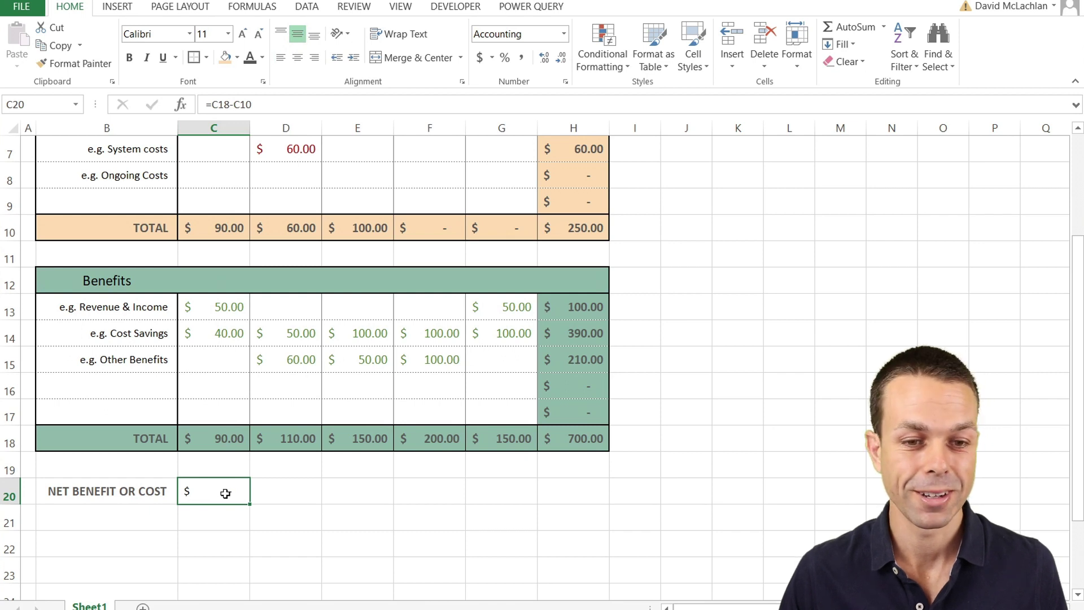
drag(263, 505, 584, 510)
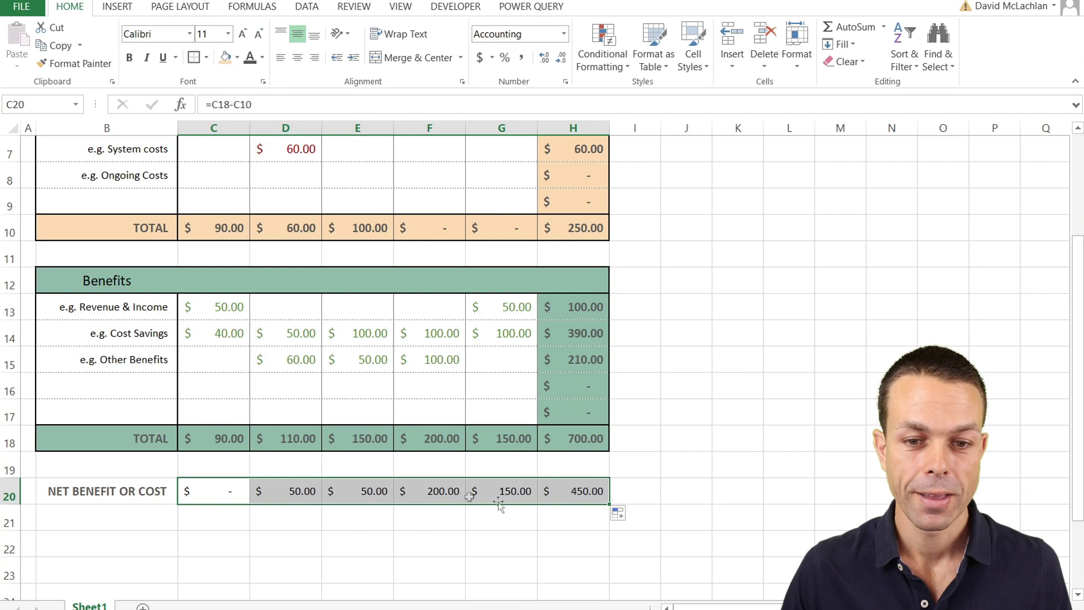
click(455, 490)
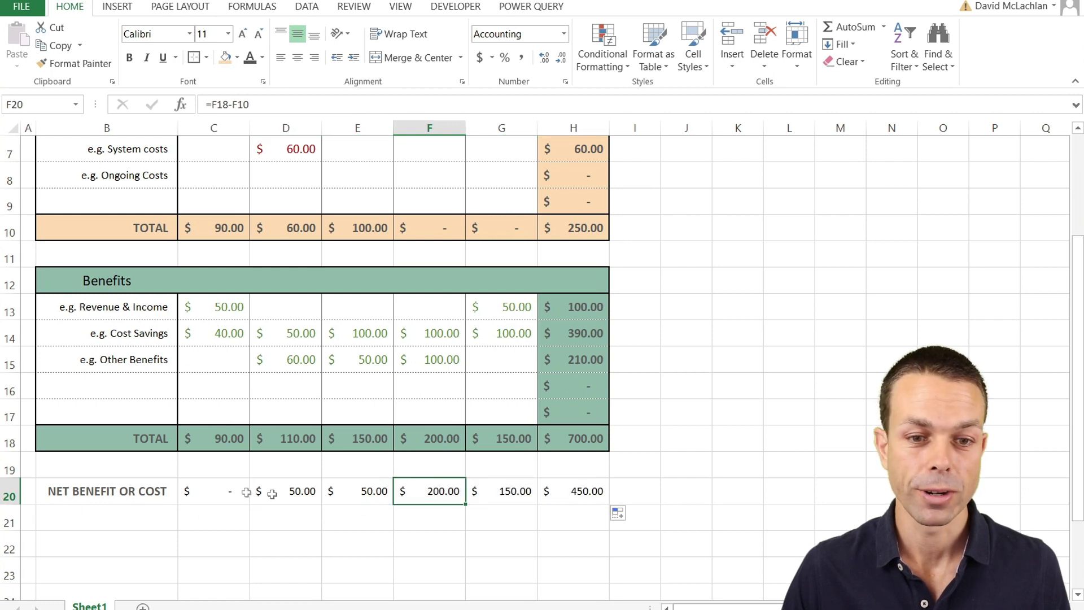
click(565, 490)
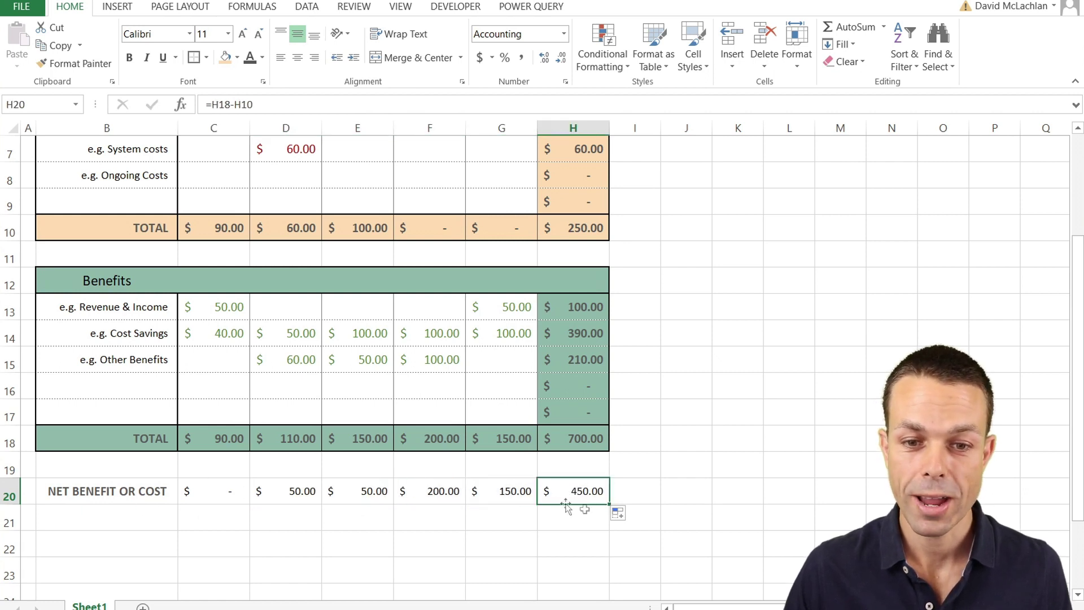
click(576, 431)
click(588, 236)
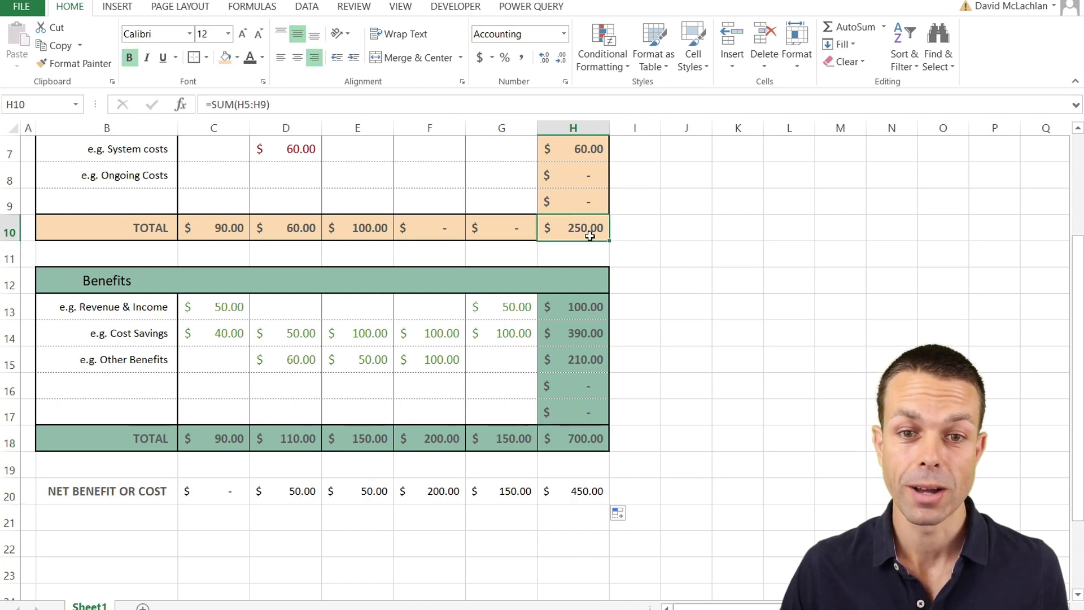
scroll(582, 233, up, 1)
scroll(571, 291, down, 1)
Step: Fill the net benefit row B20:H20 with the dark blue-grey theme colour and make its text white
drag(587, 494, 107, 492)
click(237, 57)
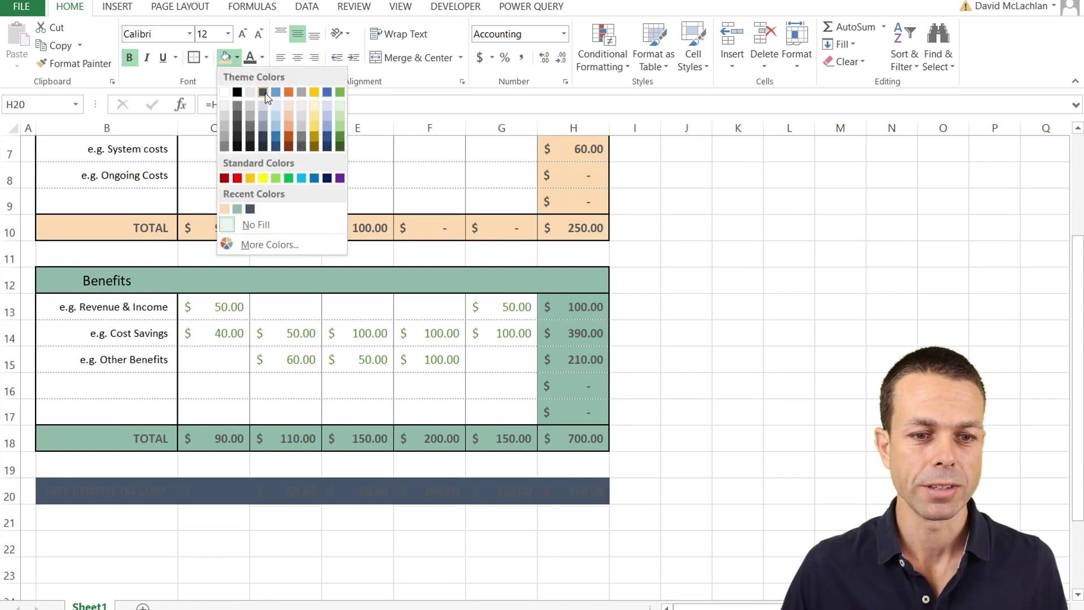
click(264, 93)
click(262, 57)
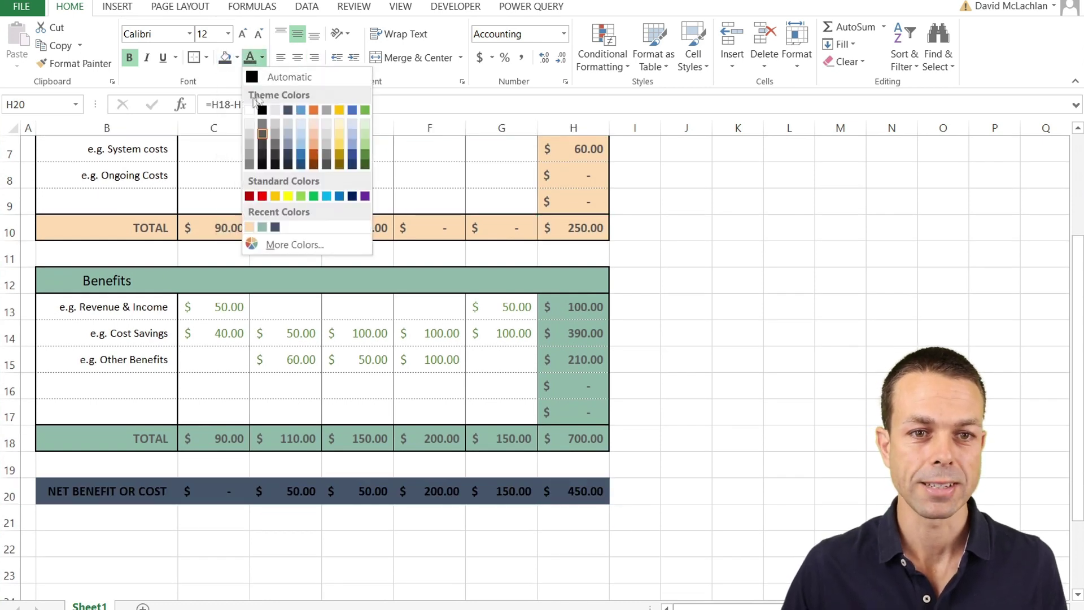
click(248, 113)
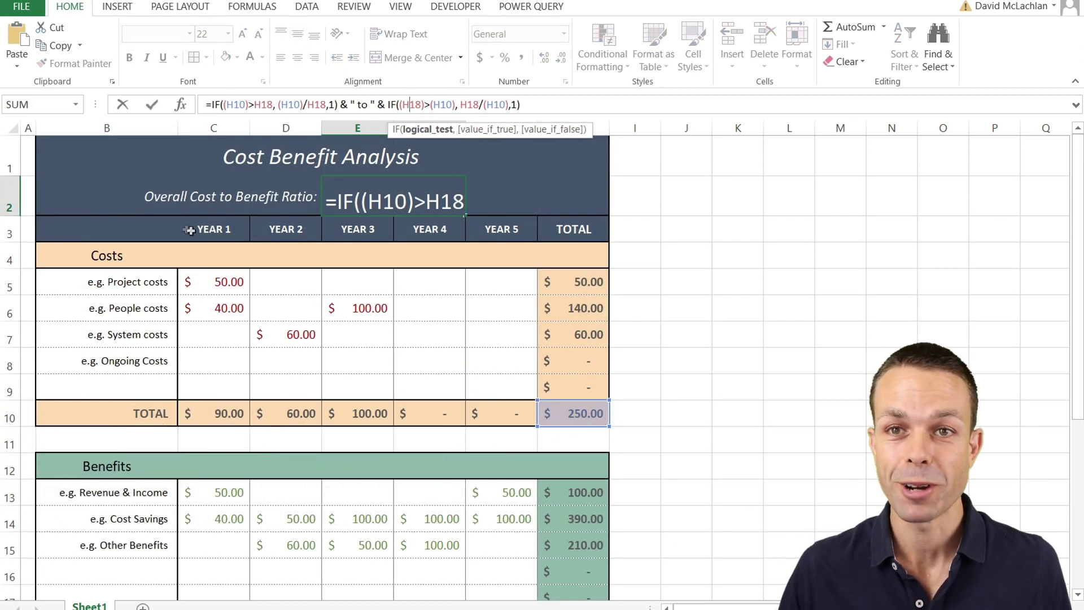
Step: Examine the first IF part of the ratio formula in E2, which compares total costs in H10 with total benefits in H18
click(388, 99)
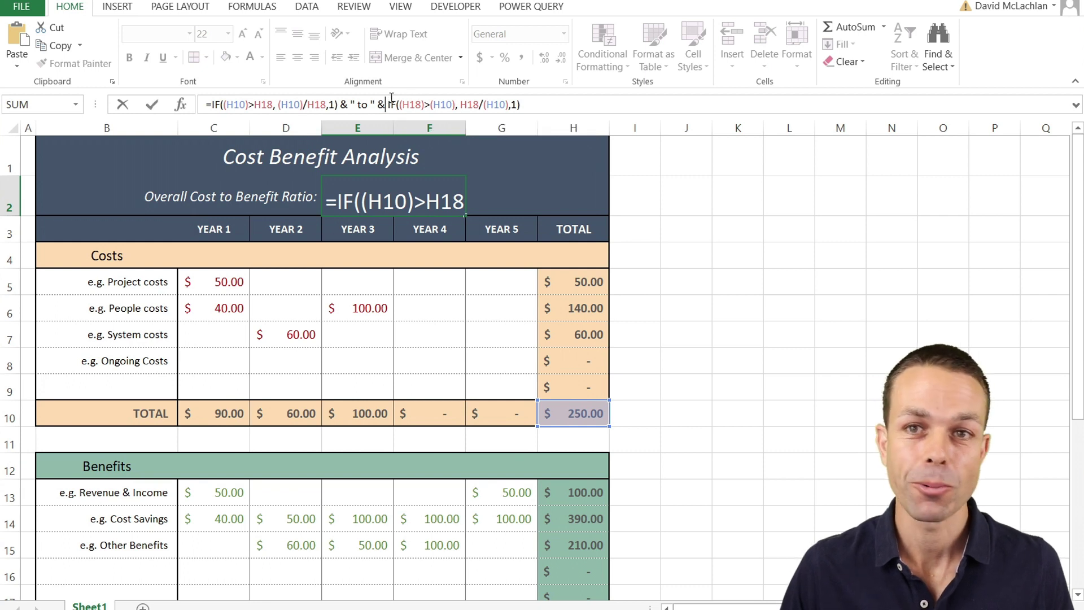
click(223, 103)
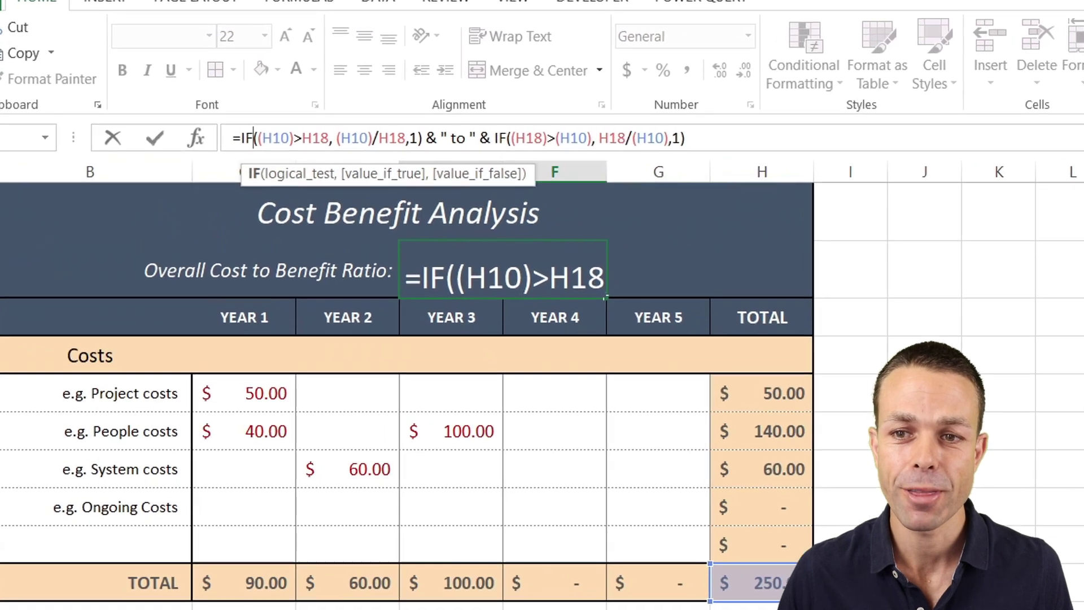
key(ctrl+shift+u)
key(End)
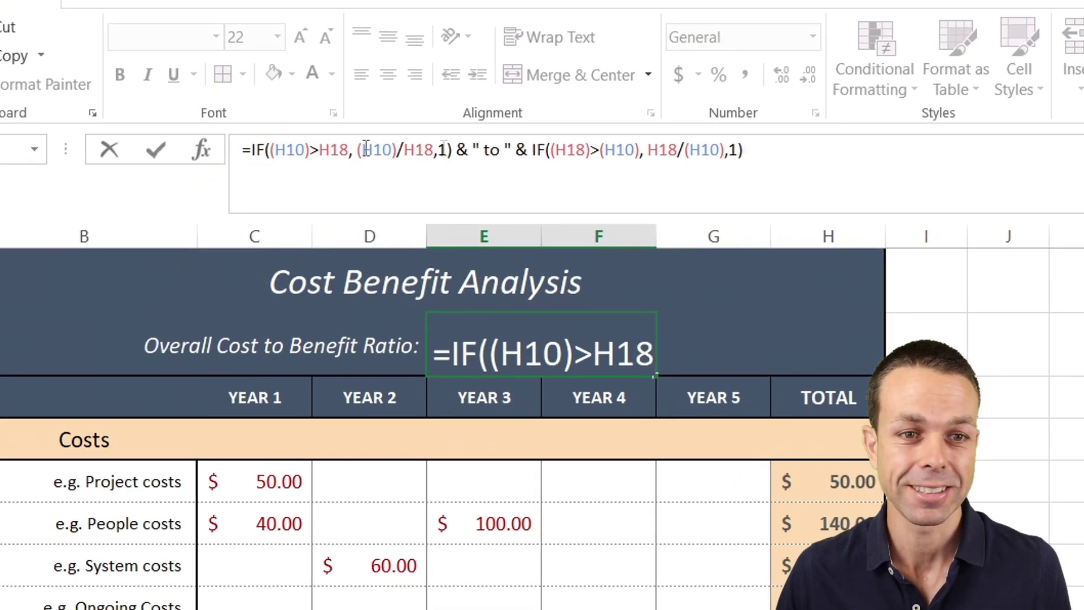
double_click(290, 151)
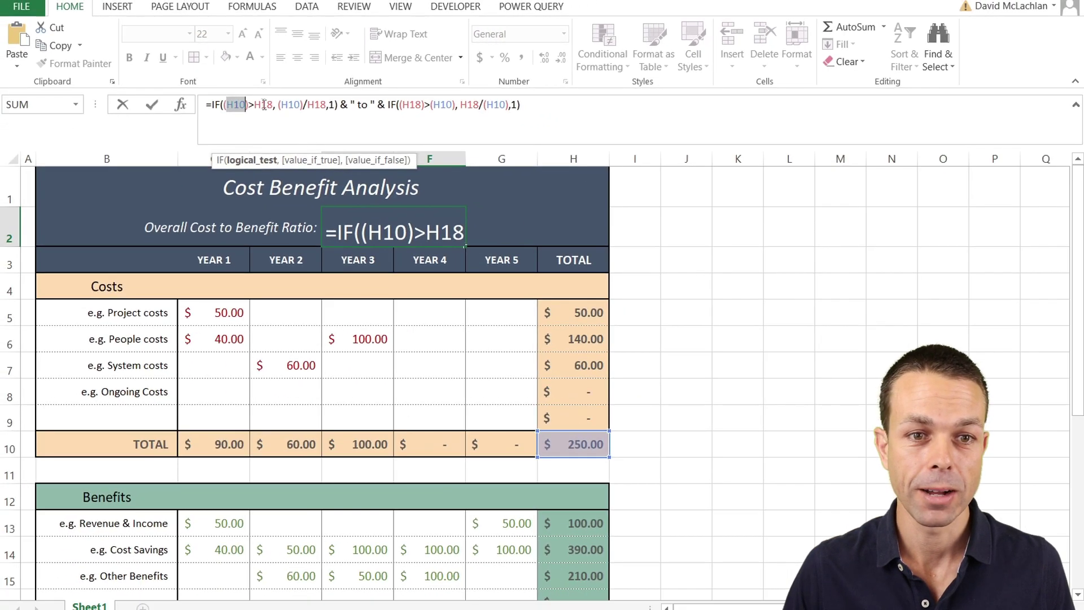
click(304, 149)
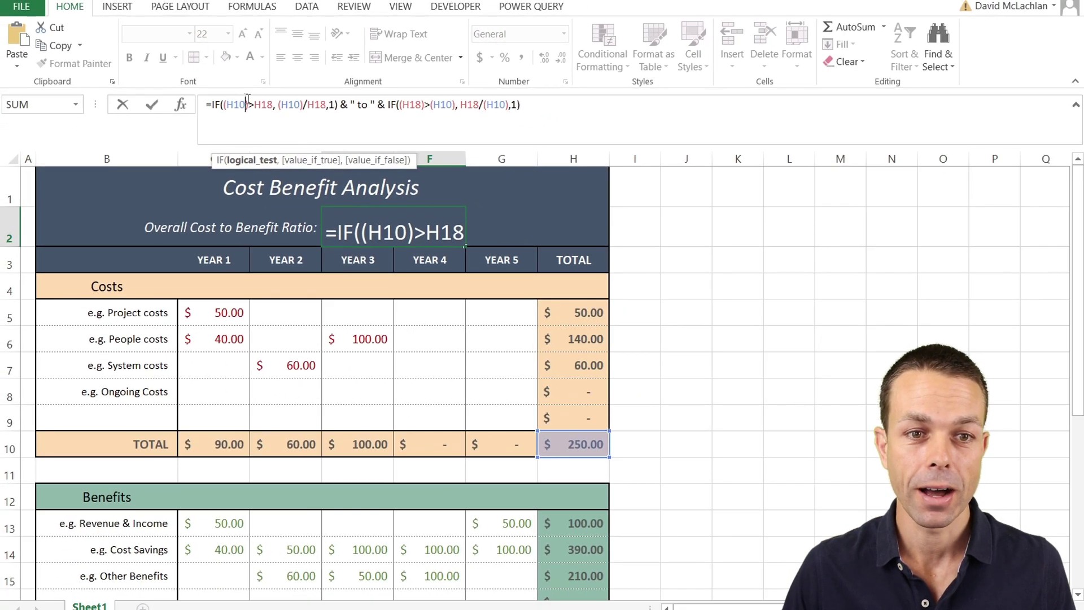
scroll(450, 292, down, 1)
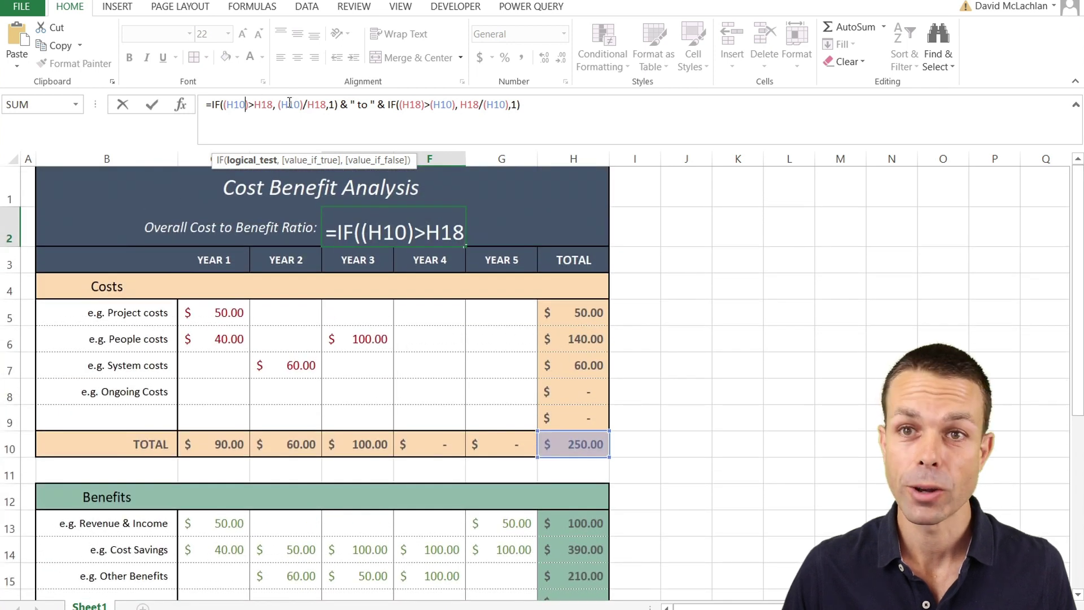
click(288, 104)
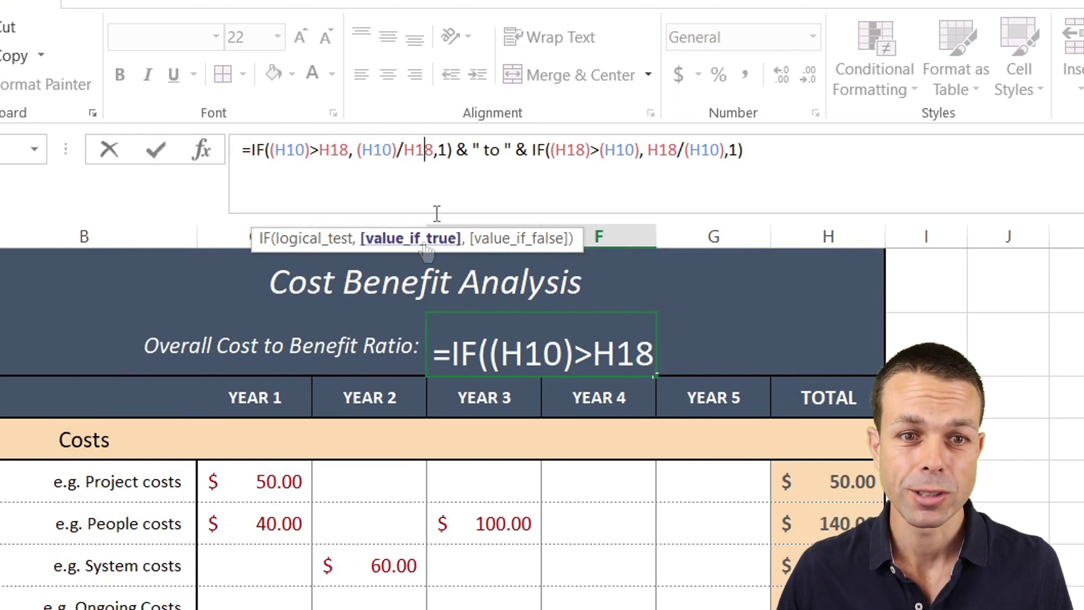
click(439, 148)
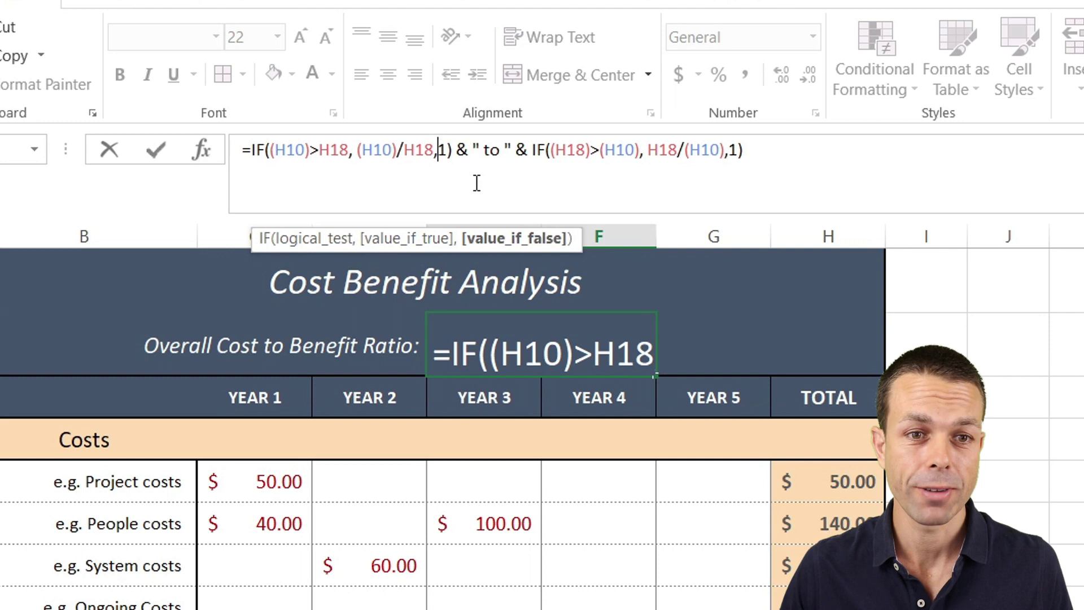
scroll(728, 512, down, 1)
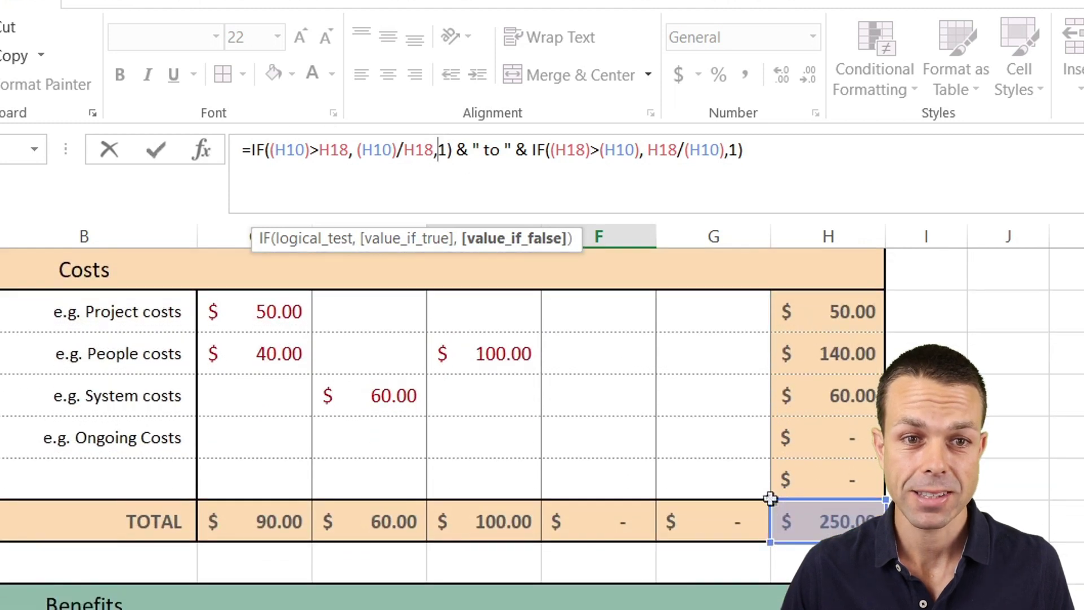
scroll(776, 506, up, 1)
Step: Commit the overall cost to benefit ratio formula in E2: =IF((H10)>H18, (H10)/H18,1) & " to " & IF((H18)>(H10), H18/(H10),1)
click(575, 149)
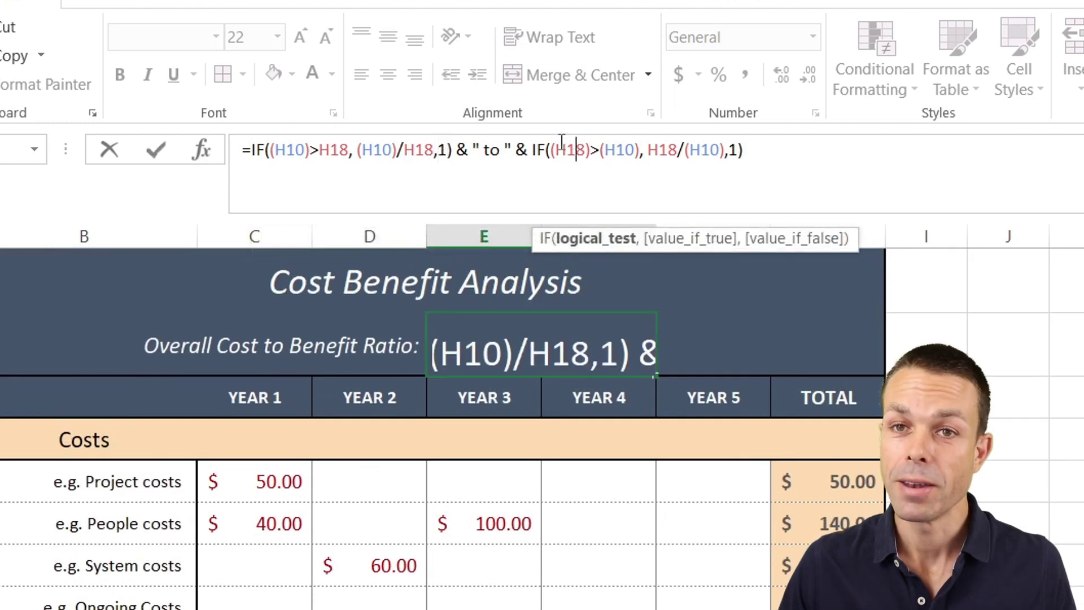
click(460, 167)
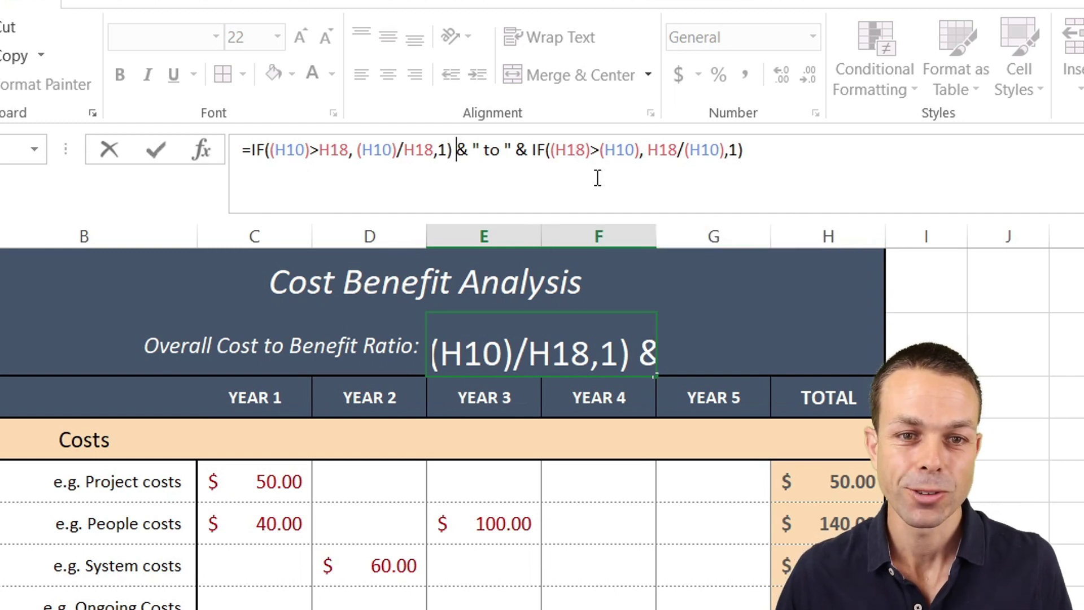
drag(453, 150, 468, 149)
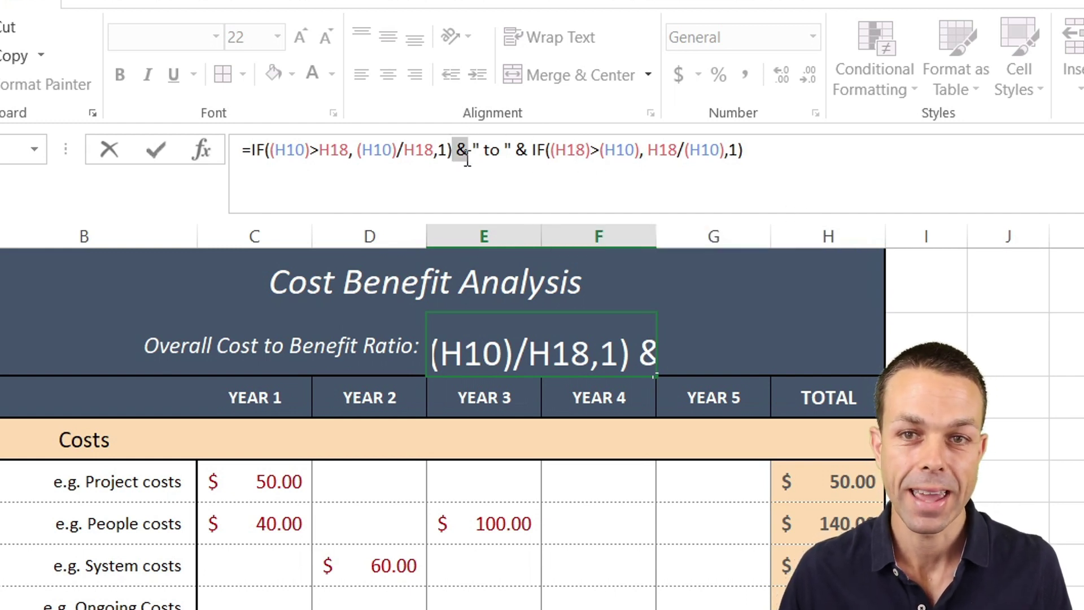
click(473, 158)
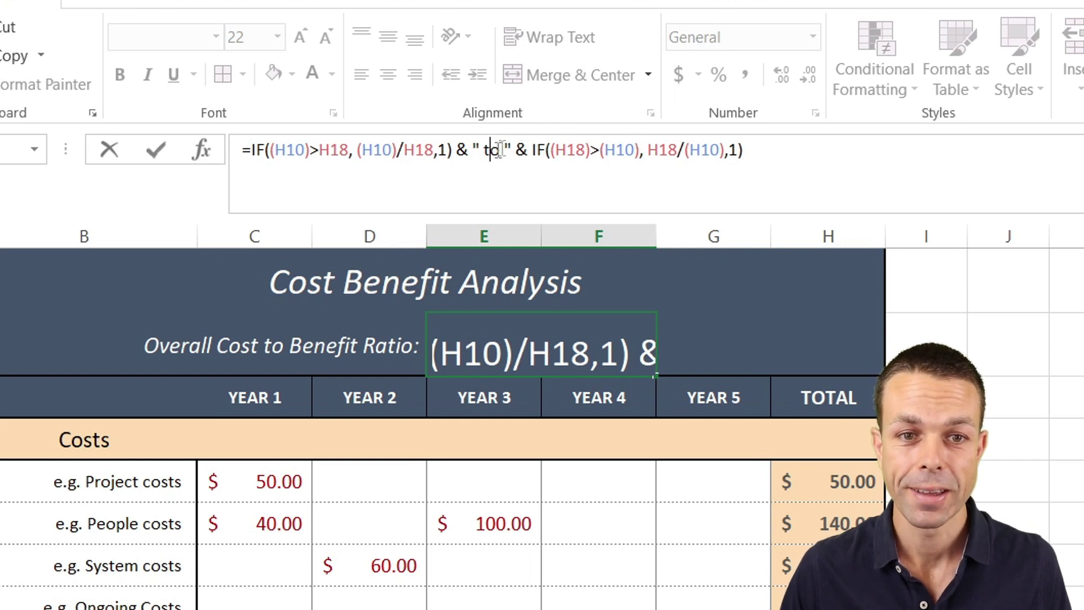
click(382, 150)
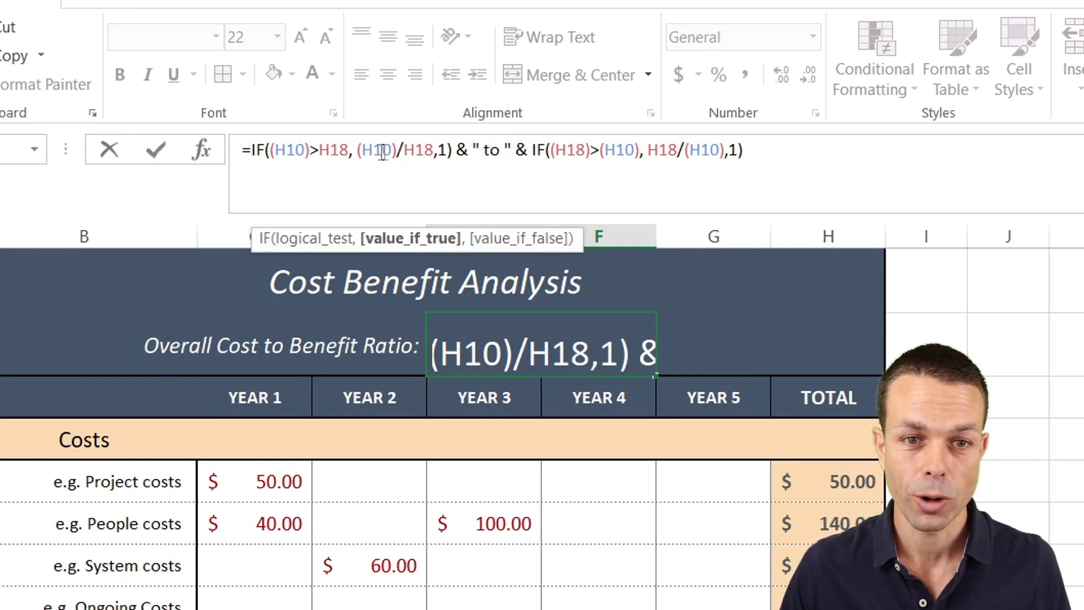
click(624, 155)
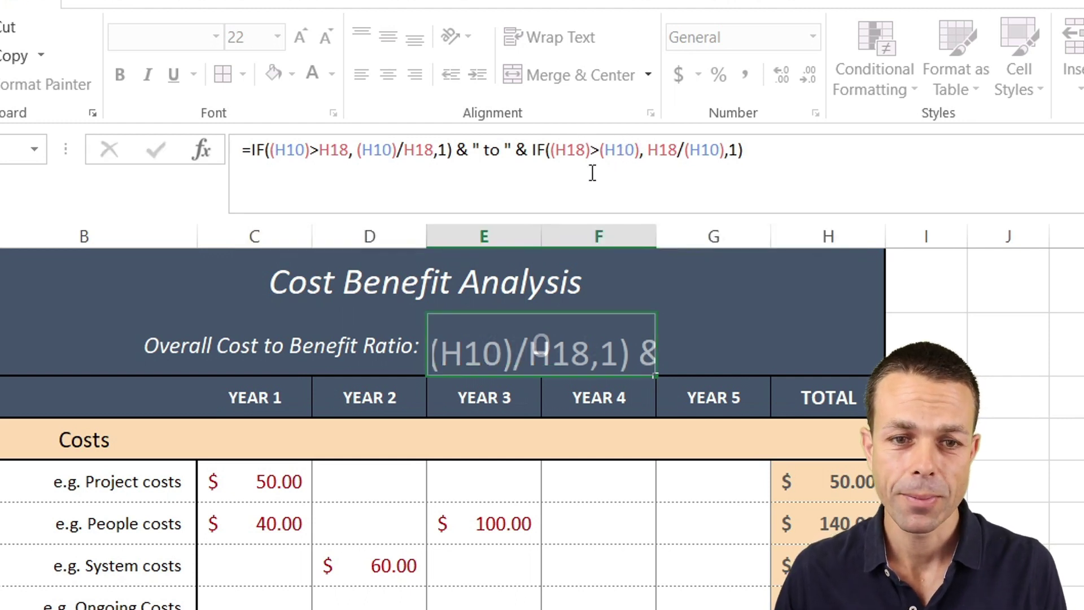
key(Return)
click(561, 351)
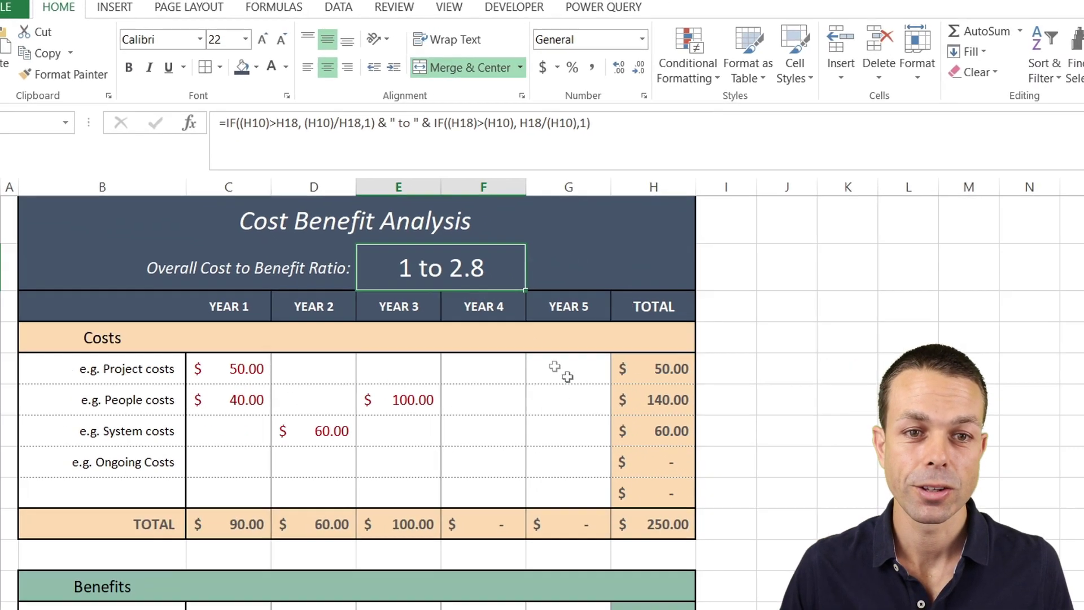
Step: Check the overall ratio in E2 against the total benefits in H18 and the total costs in H10
scroll(683, 482, down, 2)
click(580, 567)
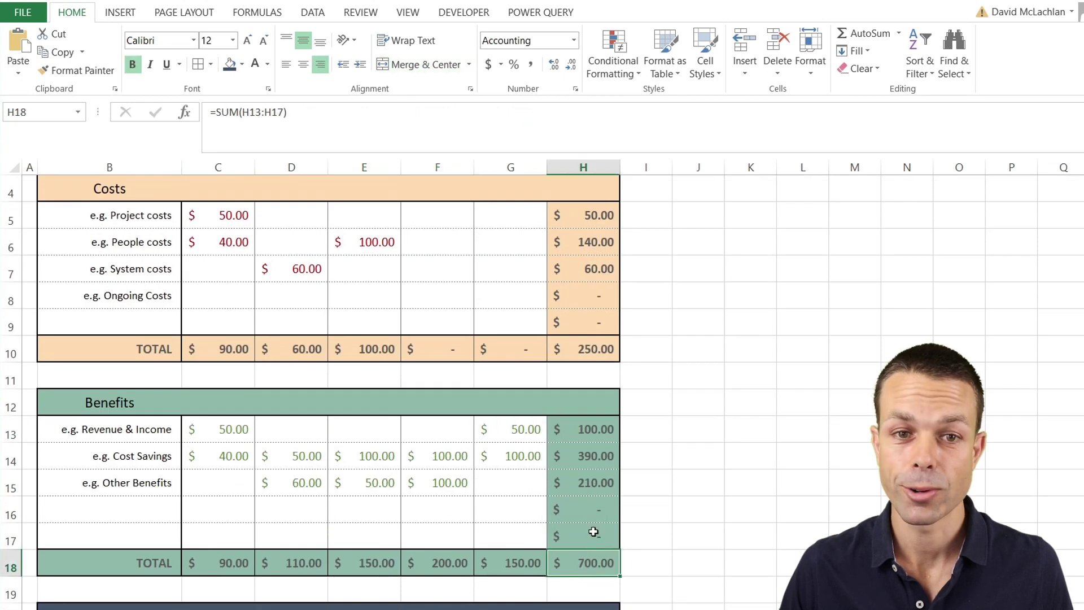
scroll(595, 532, up, 1)
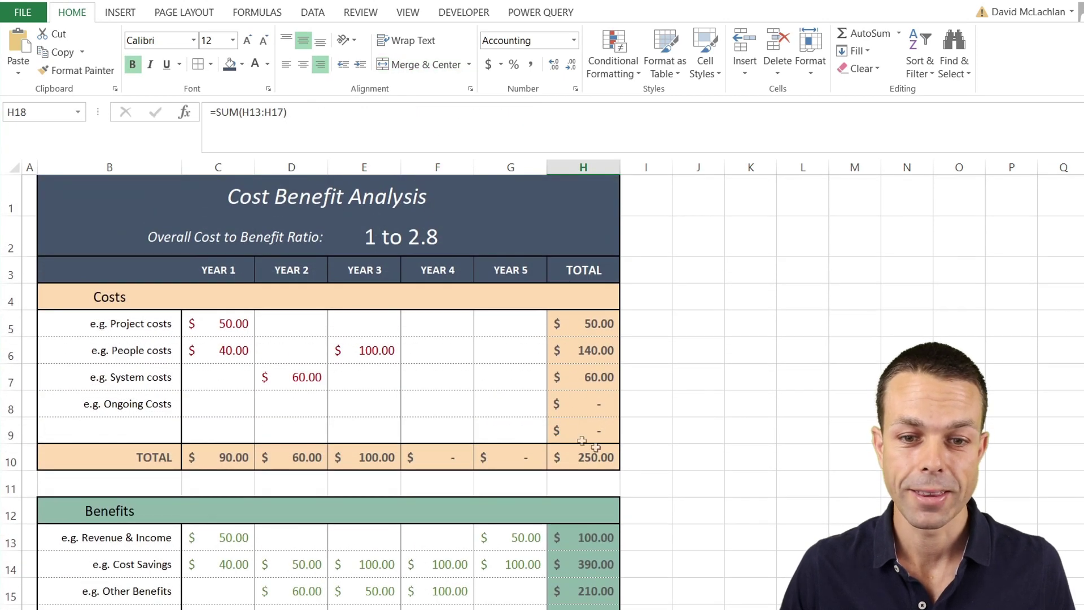
click(377, 233)
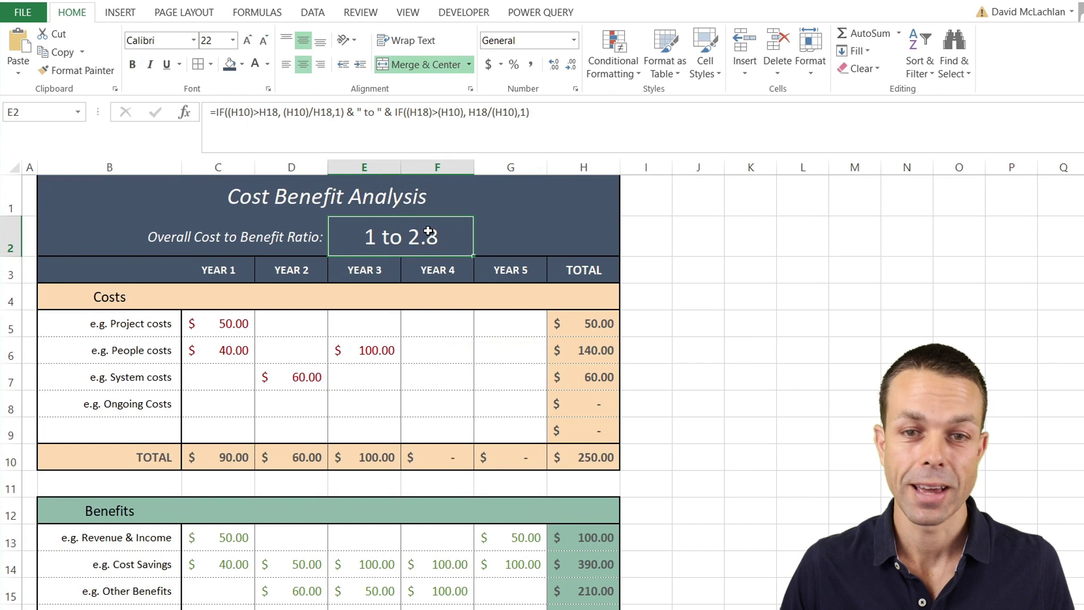
click(565, 565)
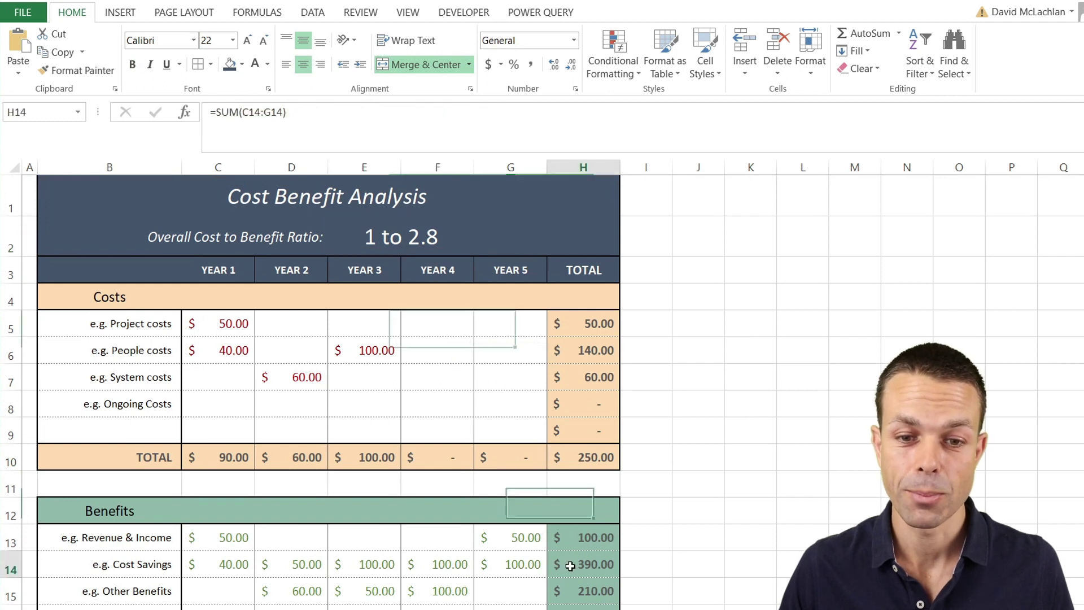
click(587, 450)
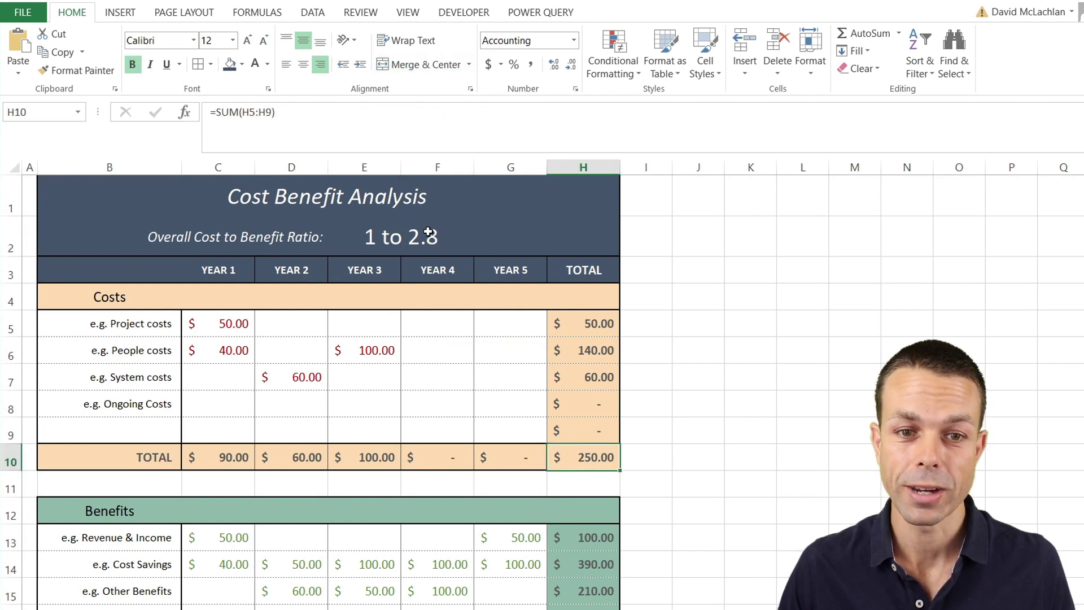
click(372, 239)
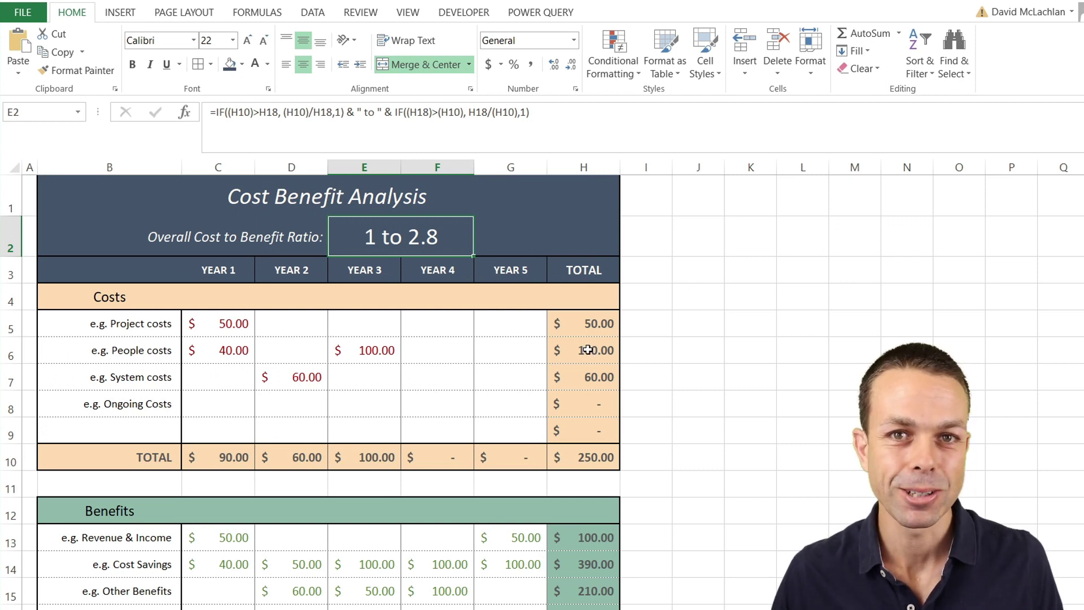
Step: Label the blank row beneath the cost totals "Cumulative" in B11
click(154, 487)
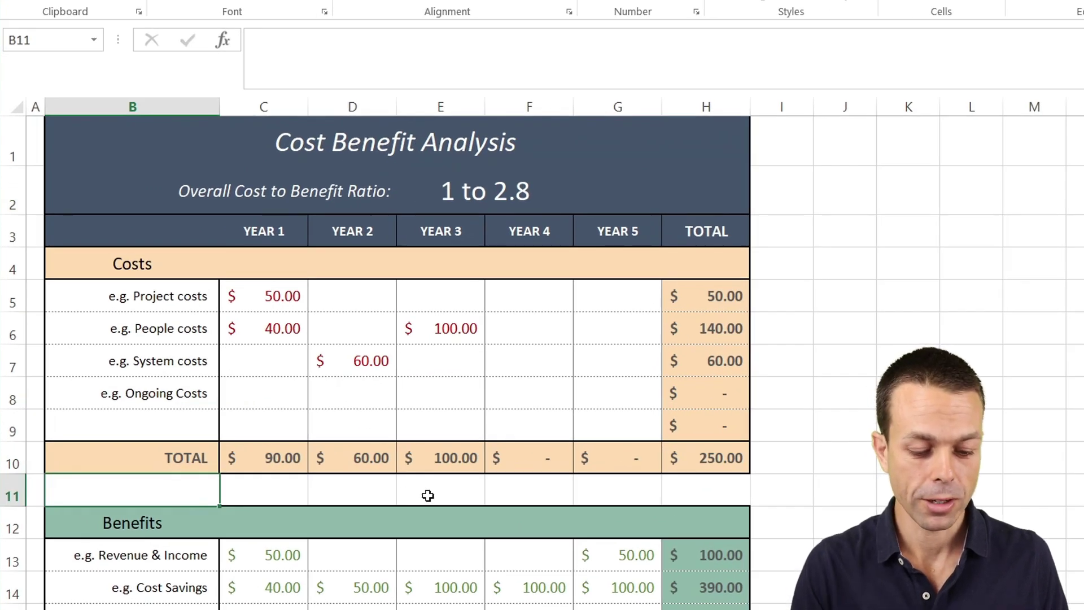
text(Cumulative)
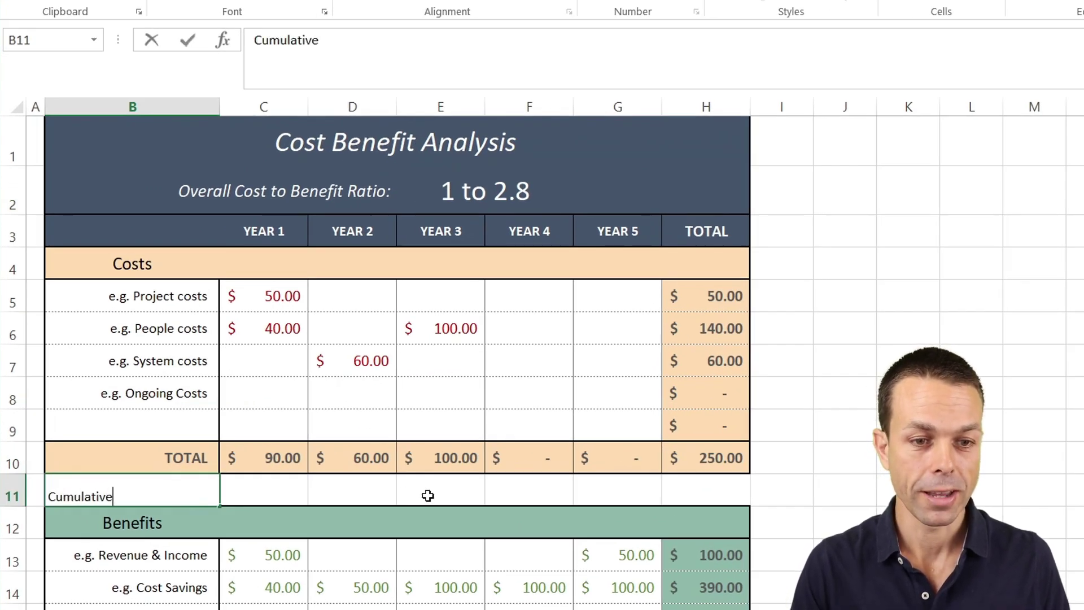
key(Return)
click(180, 490)
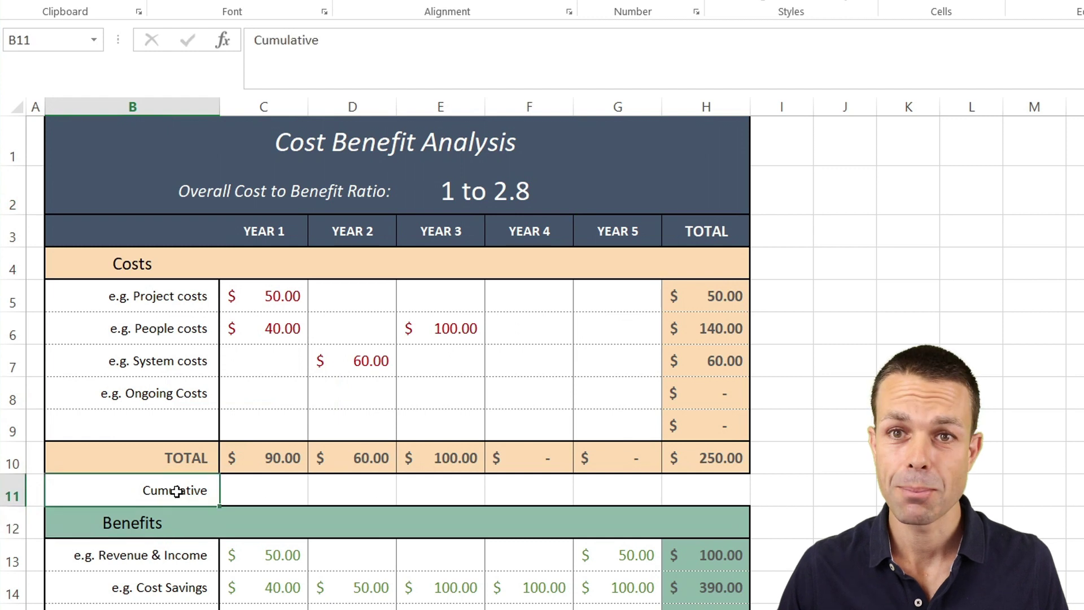
Step: Start the cumulative costs row by linking C11 to the Year 1 cost total with =C10
click(282, 492)
click(286, 456)
drag(596, 456, 673, 453)
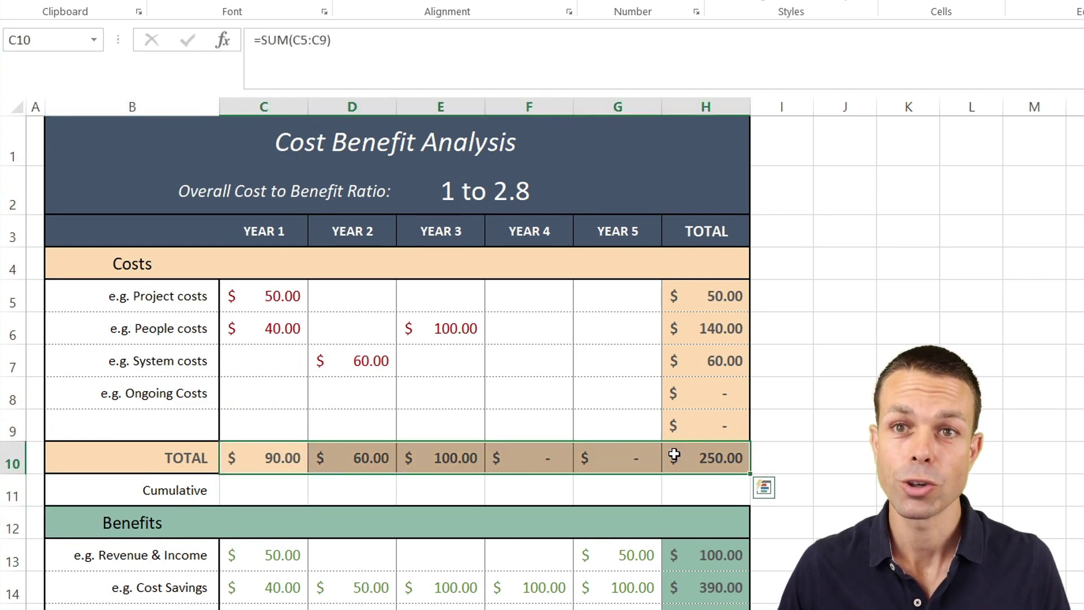
click(274, 496)
text(=)
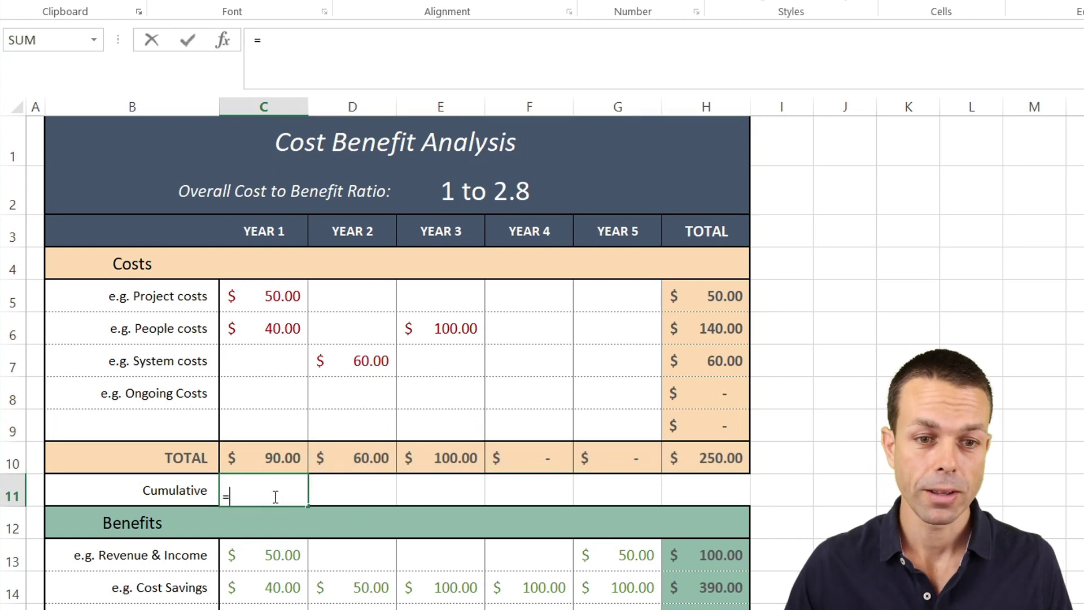
click(270, 459)
key(Return)
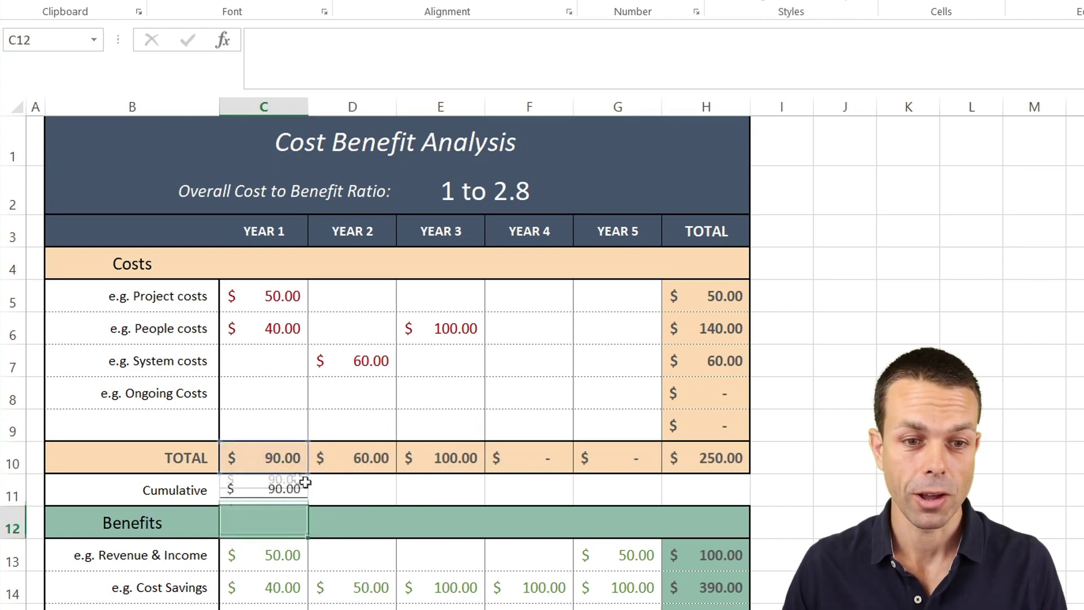
Step: Enter the Year 2 cumulative cost formula =SUM(C10:D10) in D11
click(283, 496)
click(336, 491)
text(=sum()
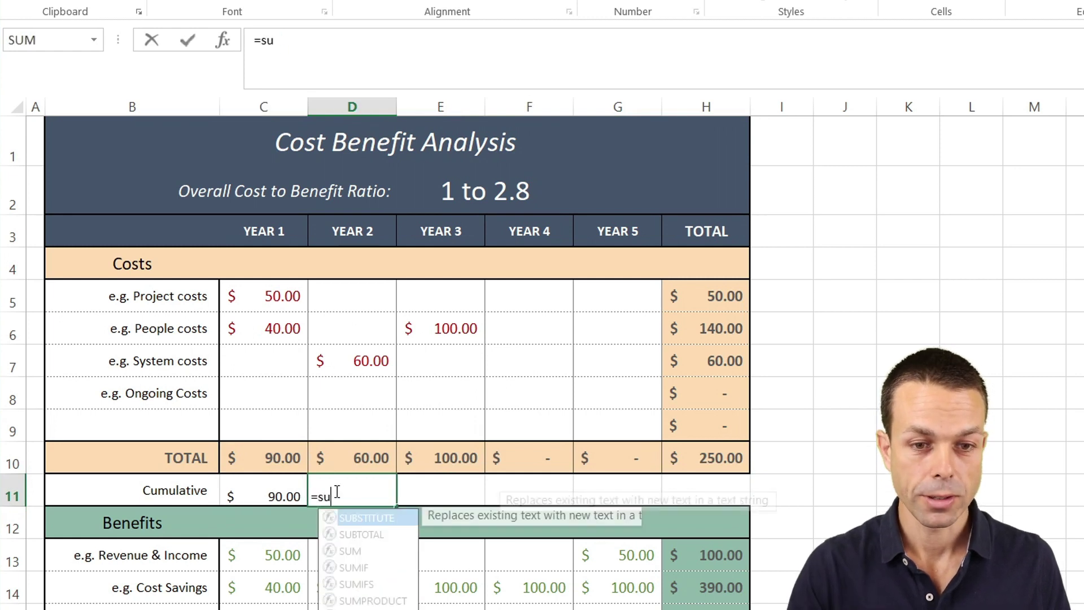
click(278, 492)
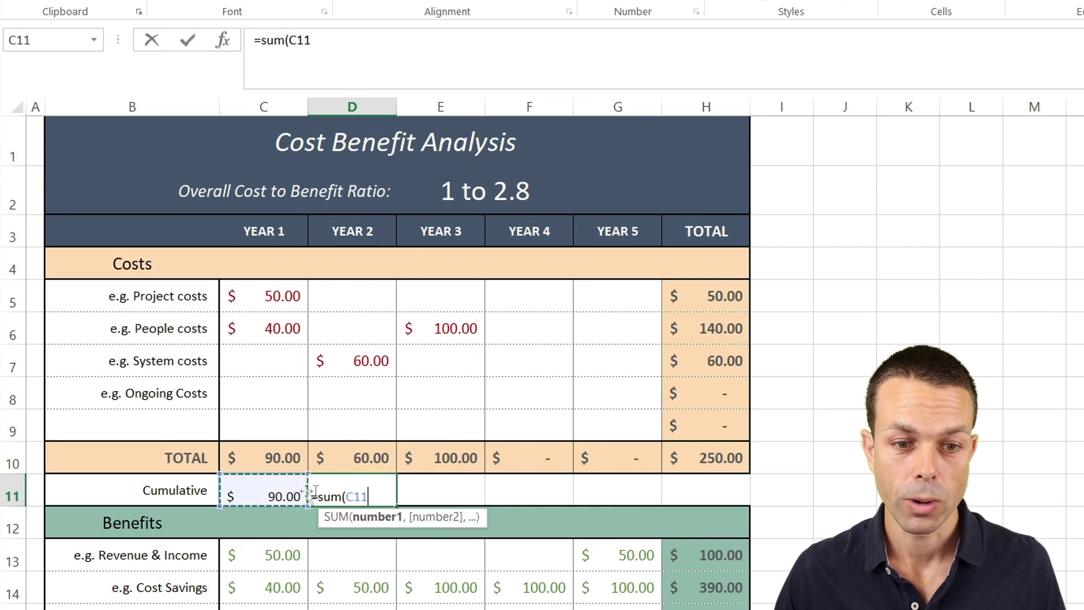
click(284, 459)
shift+click(356, 457)
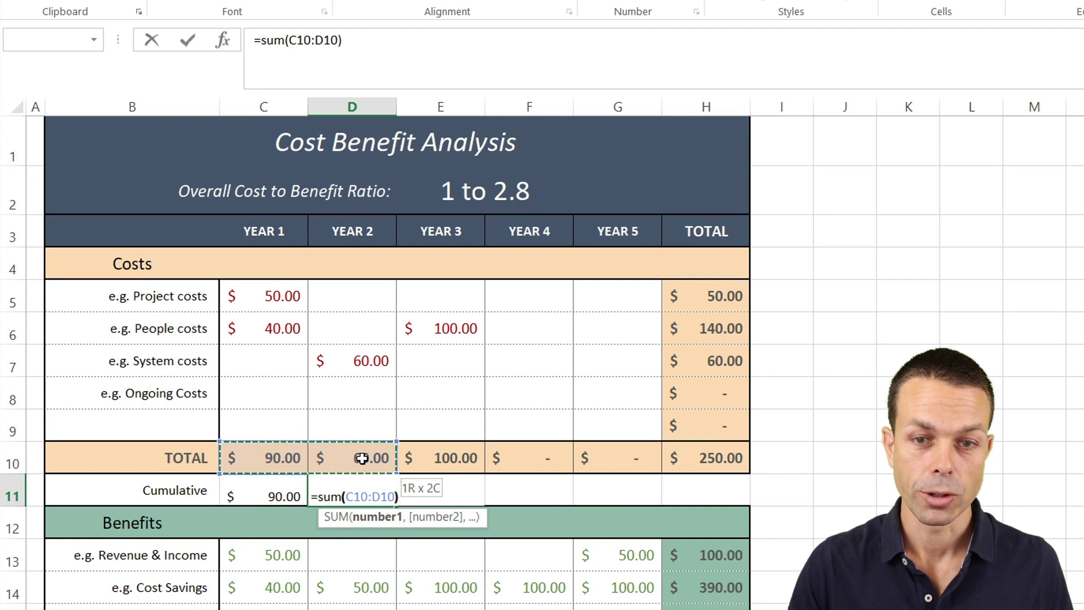
text())
key(Return)
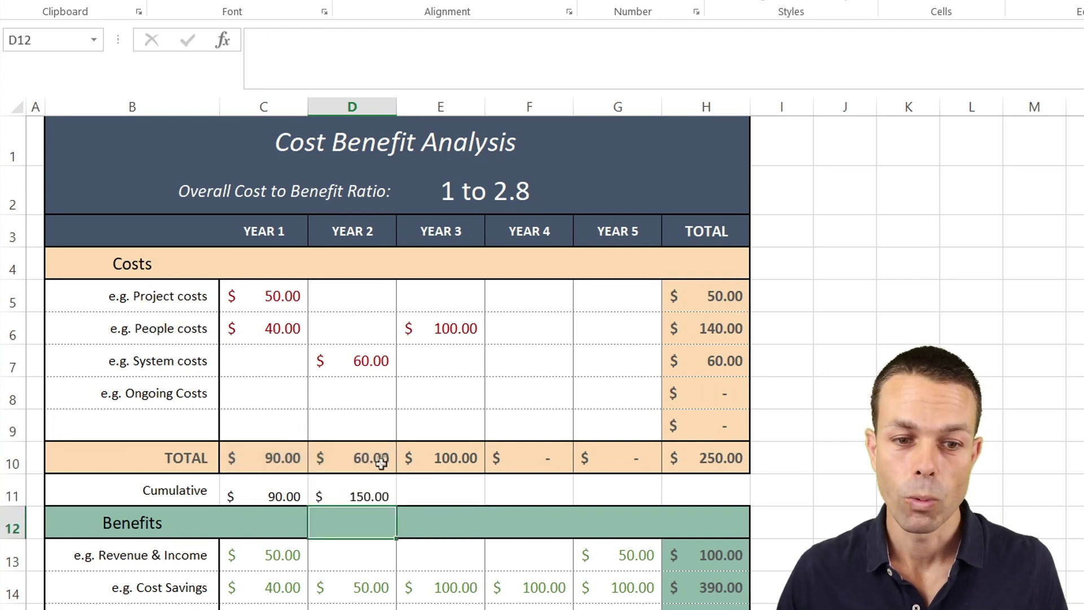
Step: Anchor the start column of the D11 formula as =SUM($C10:D10) and fill it across through G11
click(362, 487)
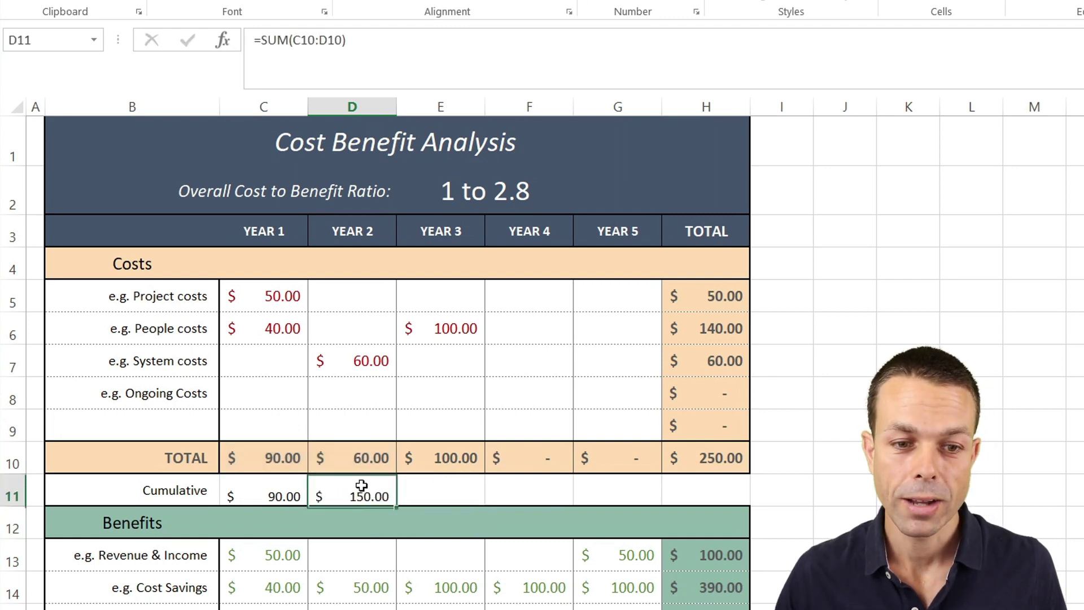
click(295, 36)
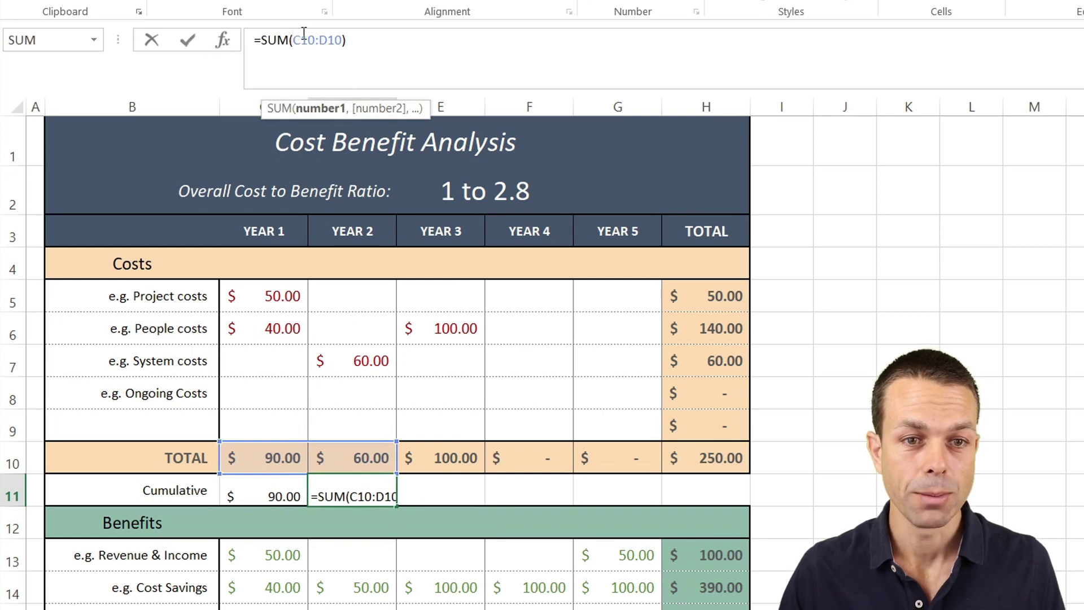
text($)
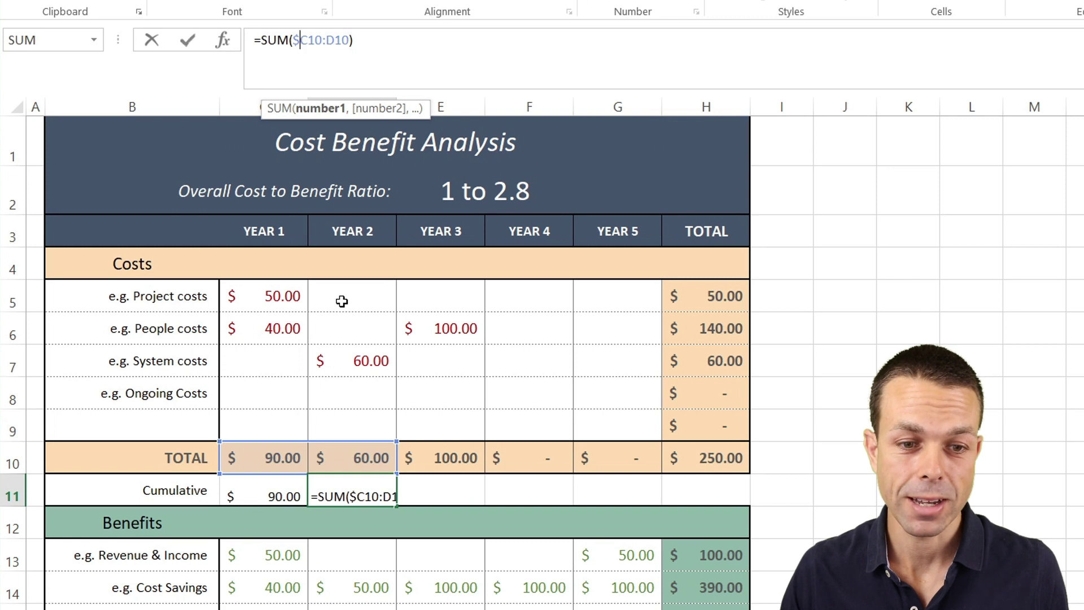
key(Return)
click(351, 489)
drag(396, 506, 649, 498)
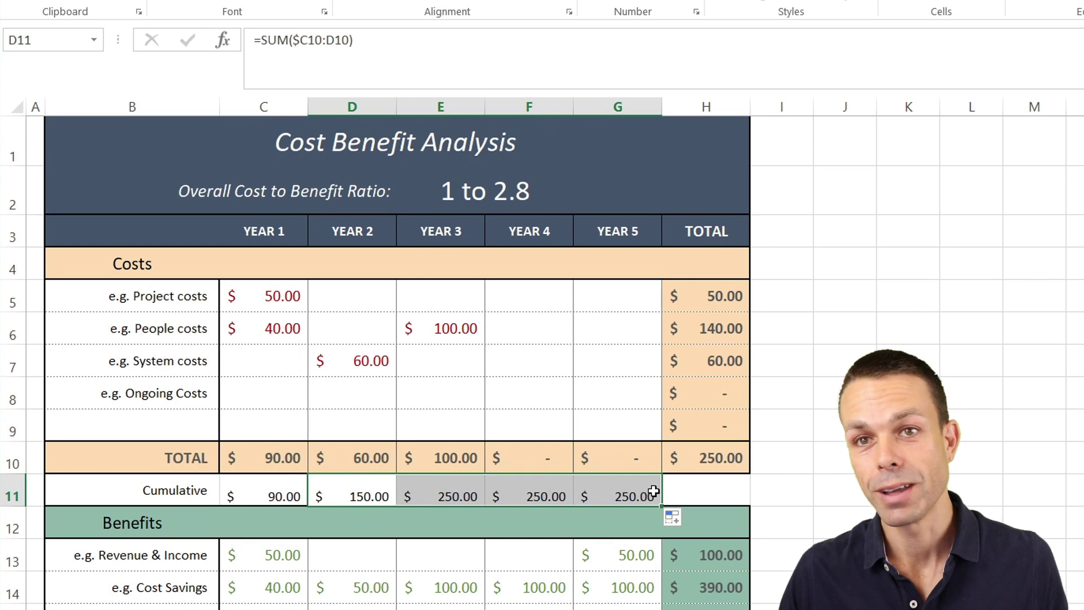
click(262, 482)
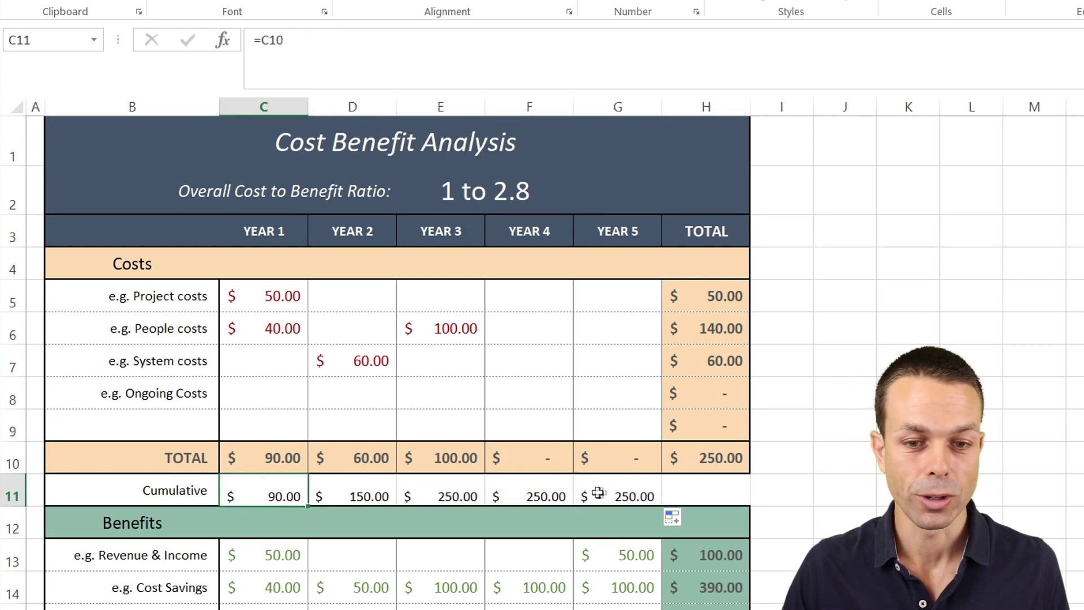
click(638, 494)
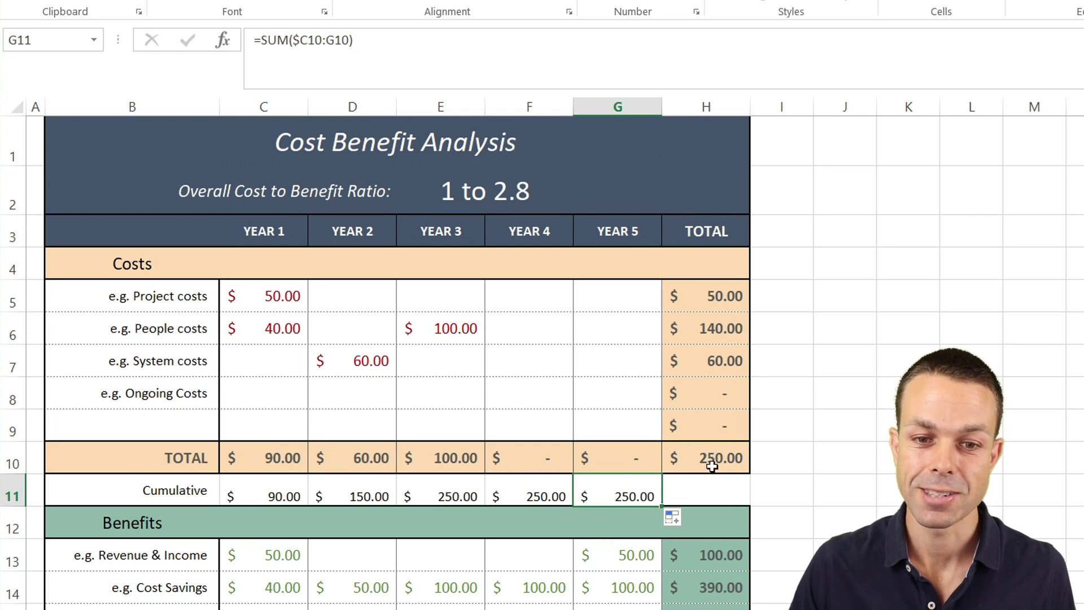
Step: Vertically middle-align the cumulative cost values in C11:G11
click(277, 491)
shift+click(622, 495)
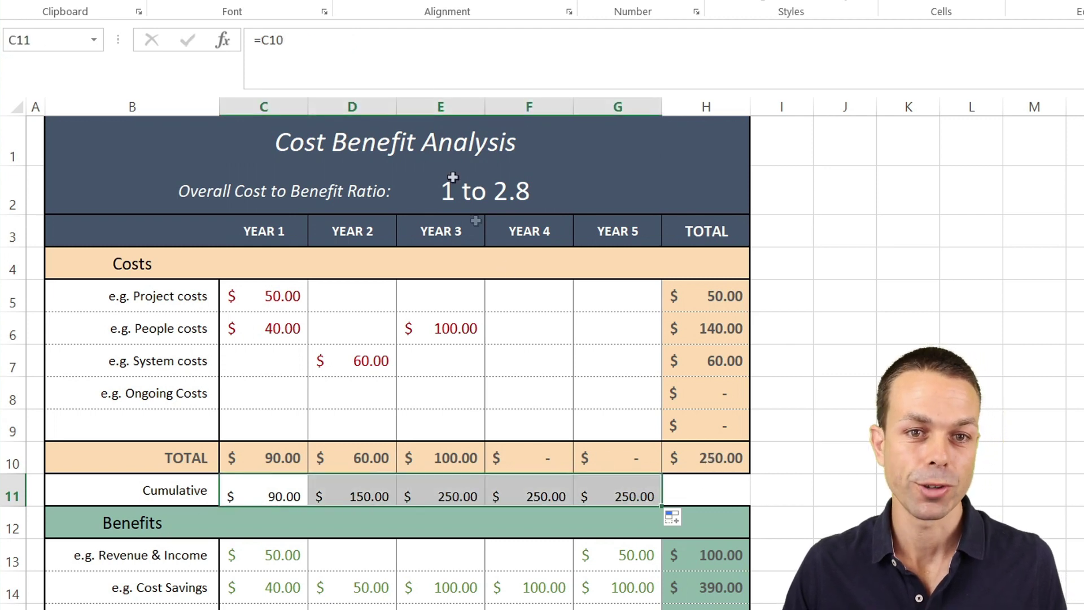
key(alt+h)
key(a)
key(m)
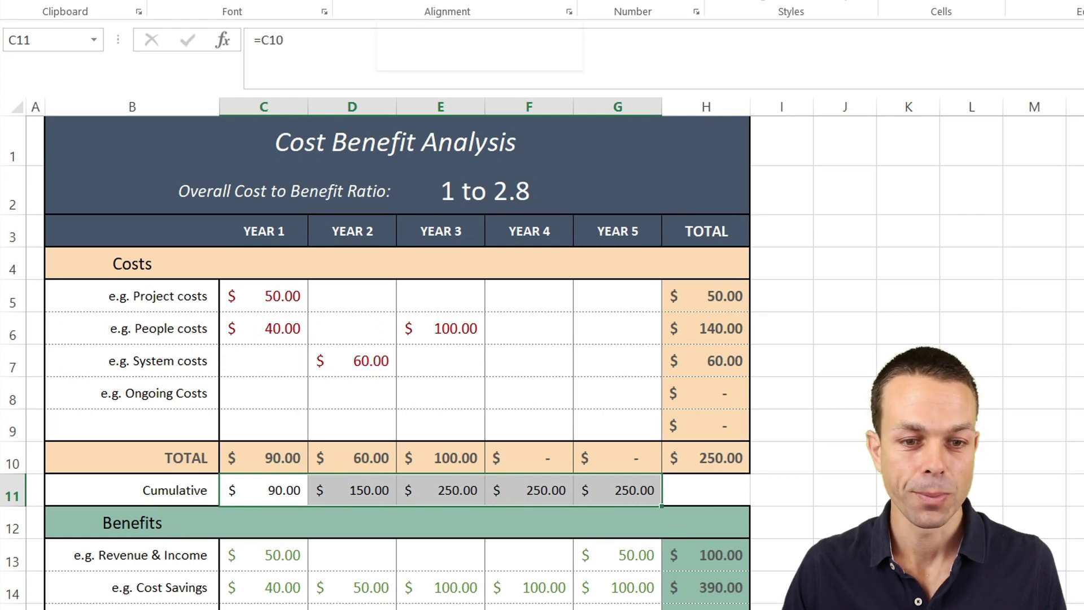
Step: Copy the cumulative costs row B11:G11 into row 19 beneath the benefit totals, starting at B19, and check the resulting formulas
click(743, 488)
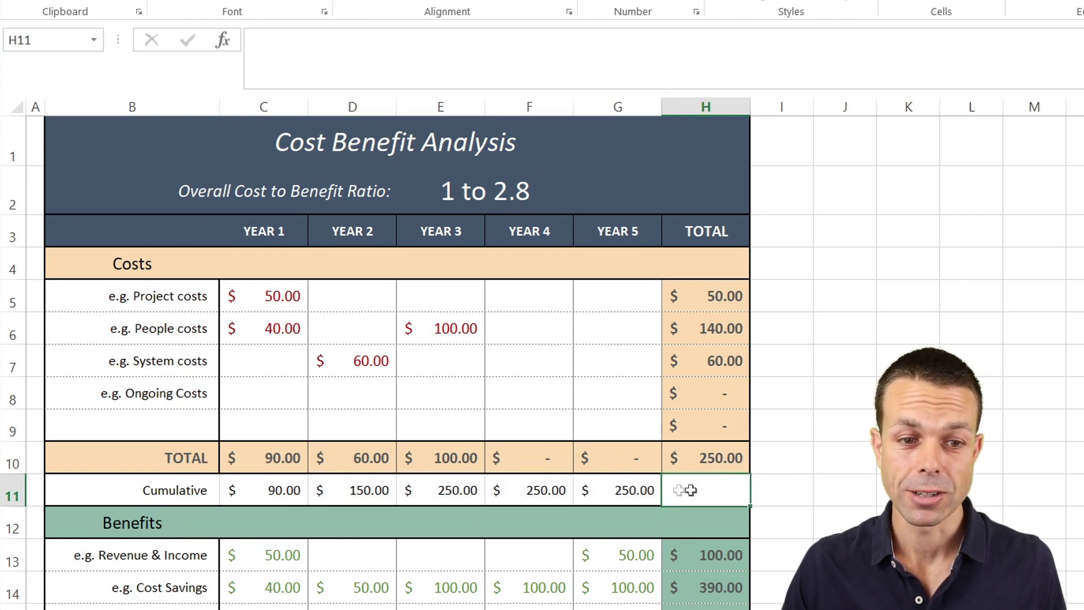
click(175, 495)
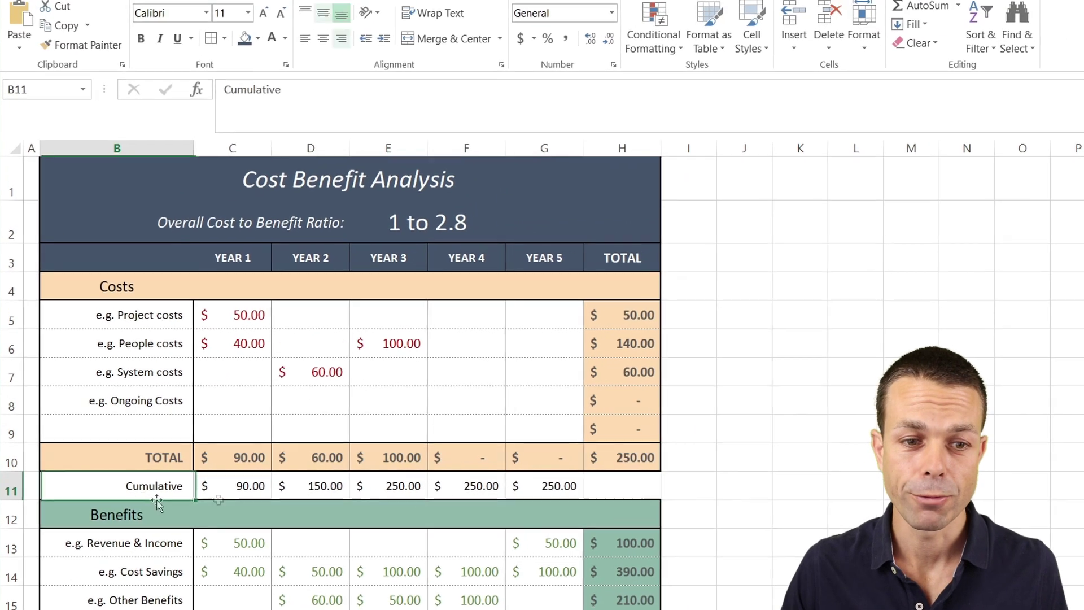
drag(158, 497, 565, 486)
key(ctrl+c)
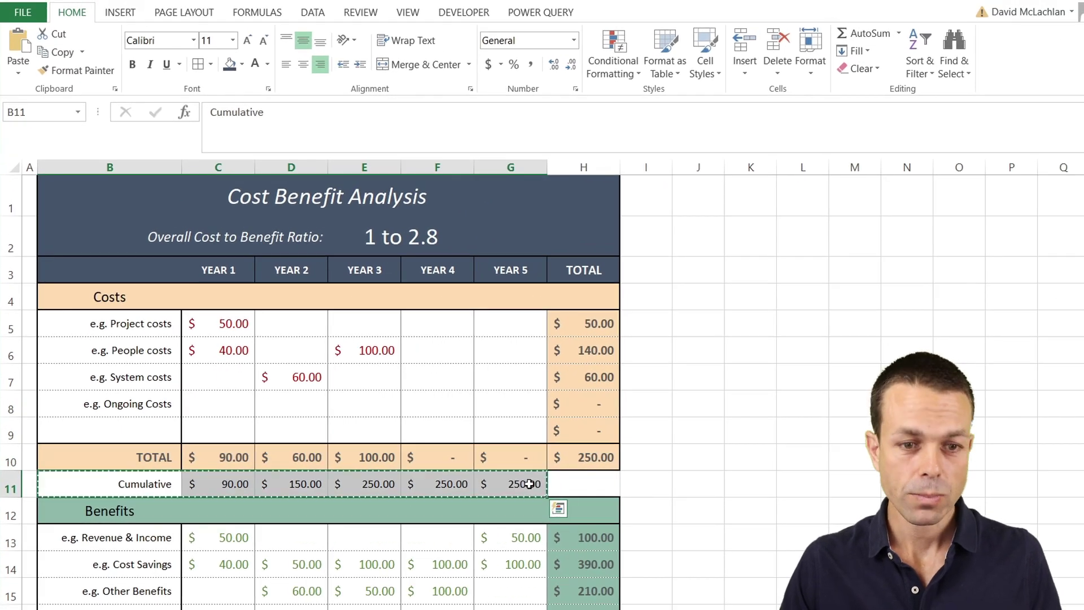
scroll(466, 472, down, 2)
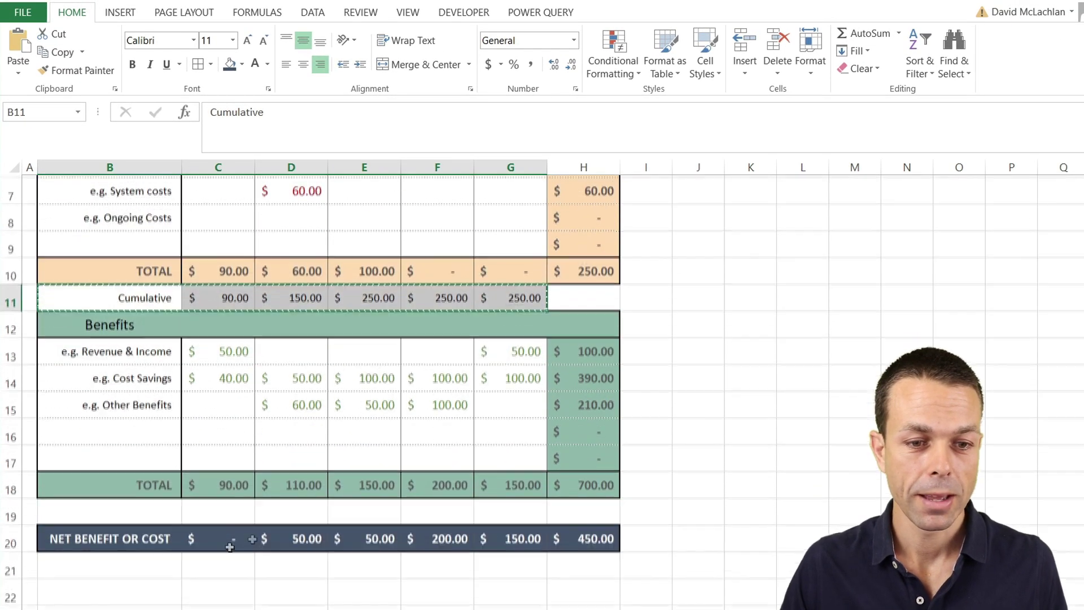
click(158, 507)
key(ctrl+v)
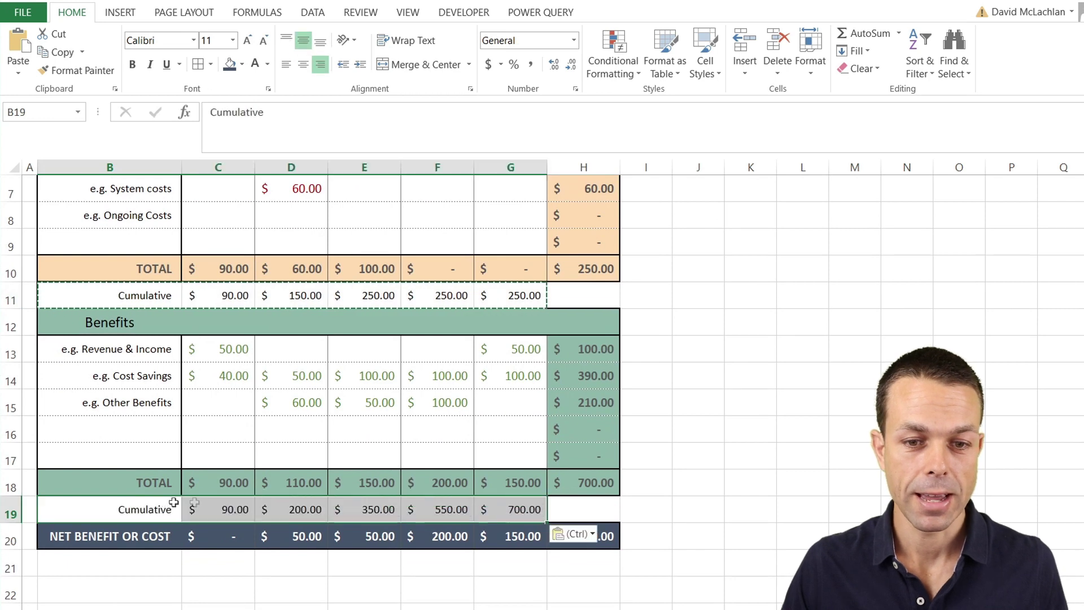
click(291, 504)
click(243, 485)
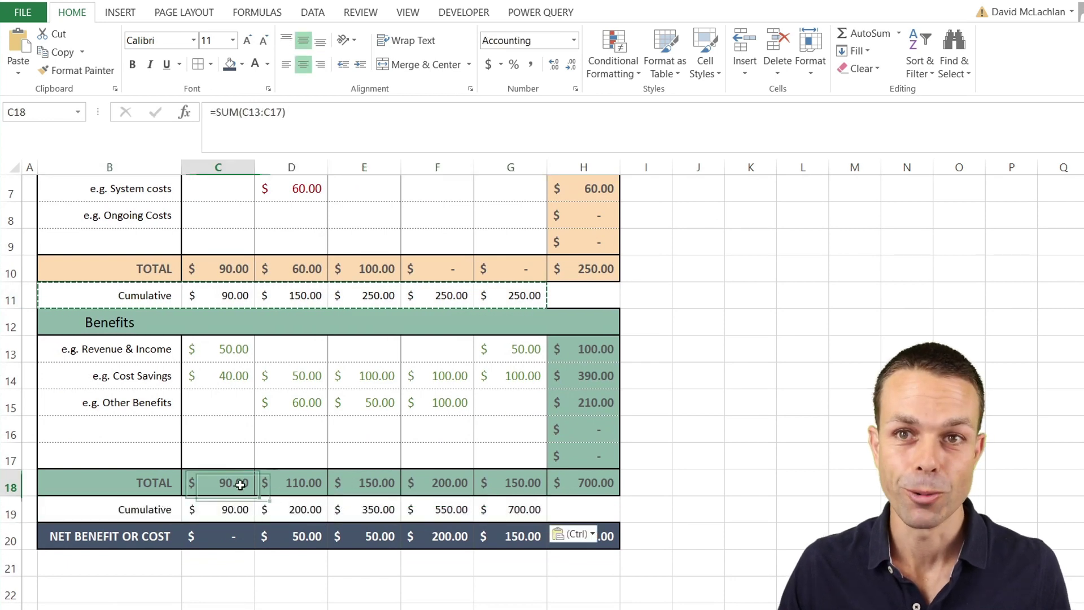
click(521, 510)
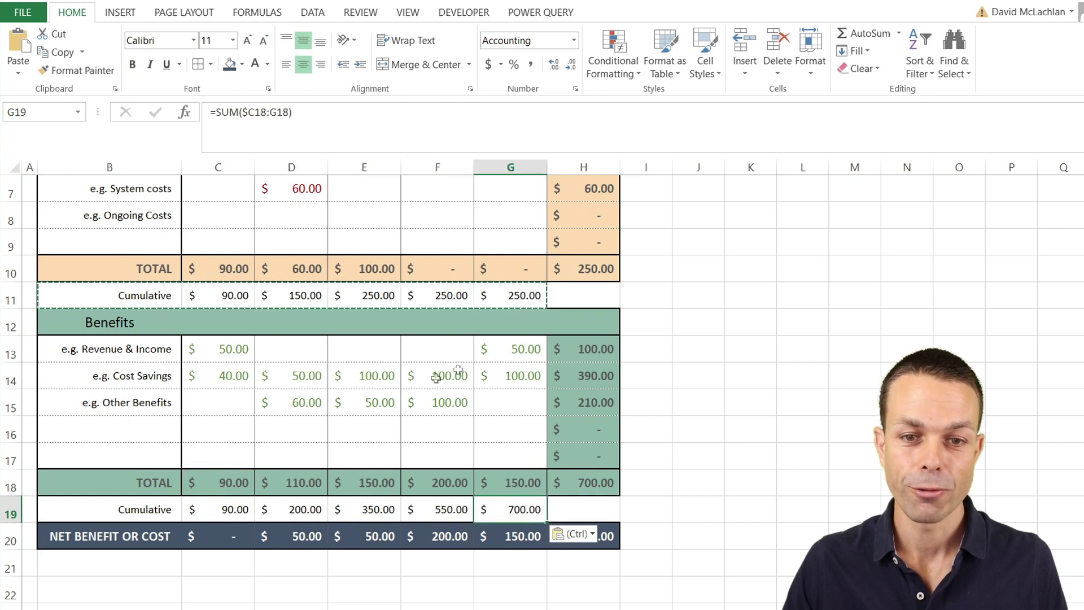
Step: Insert a basic 2-D line chart from the two cumulative rows, B11:G11 and B19:G19
scroll(506, 443, up, 1)
click(740, 319)
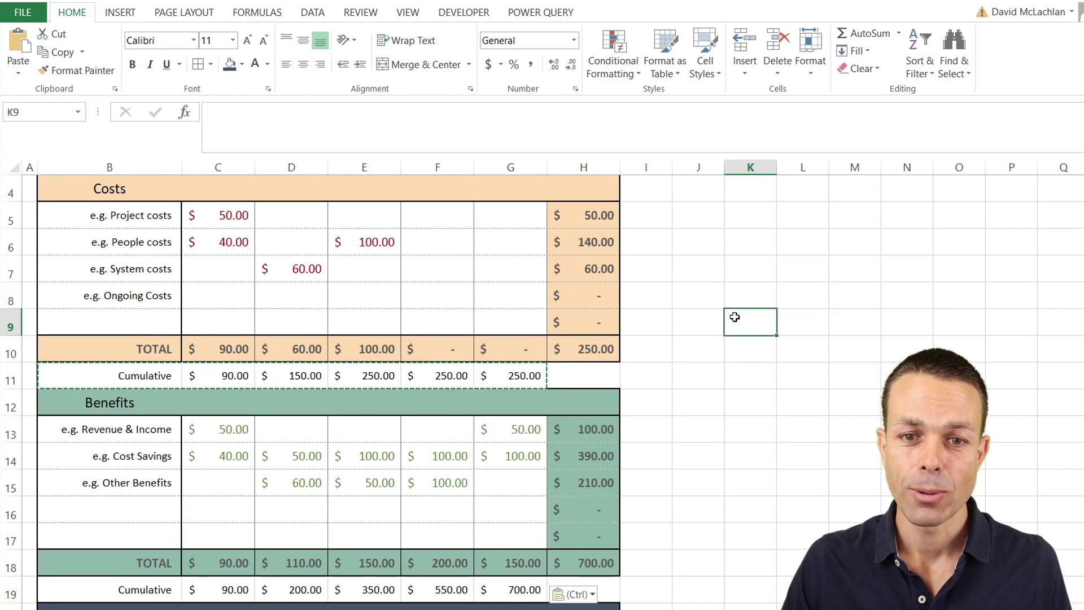
scroll(678, 294, up, 1)
click(172, 485)
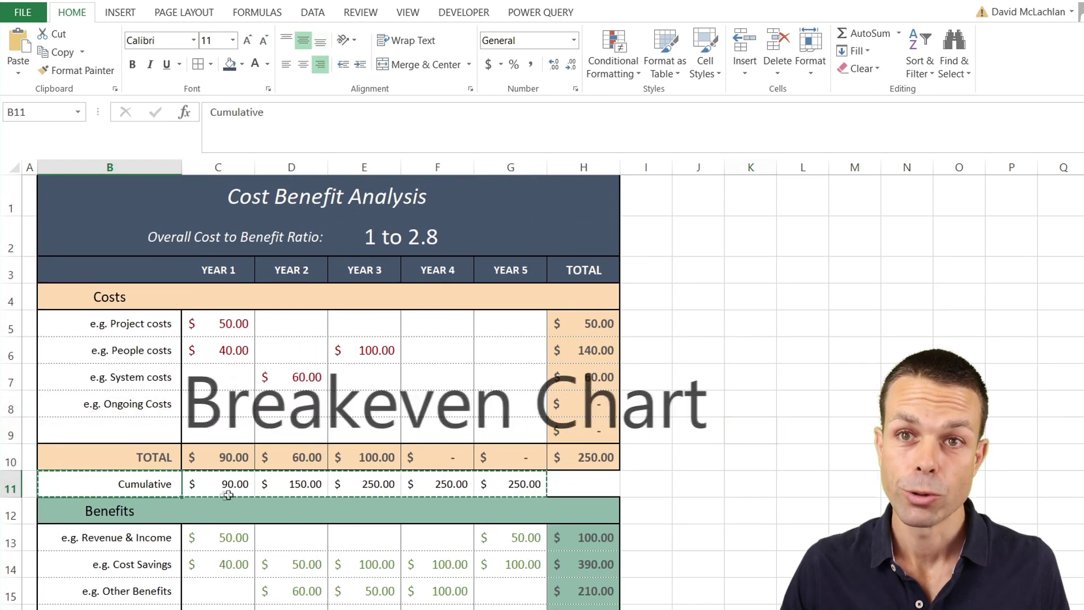
shift+click(525, 484)
scroll(525, 497, down, 1)
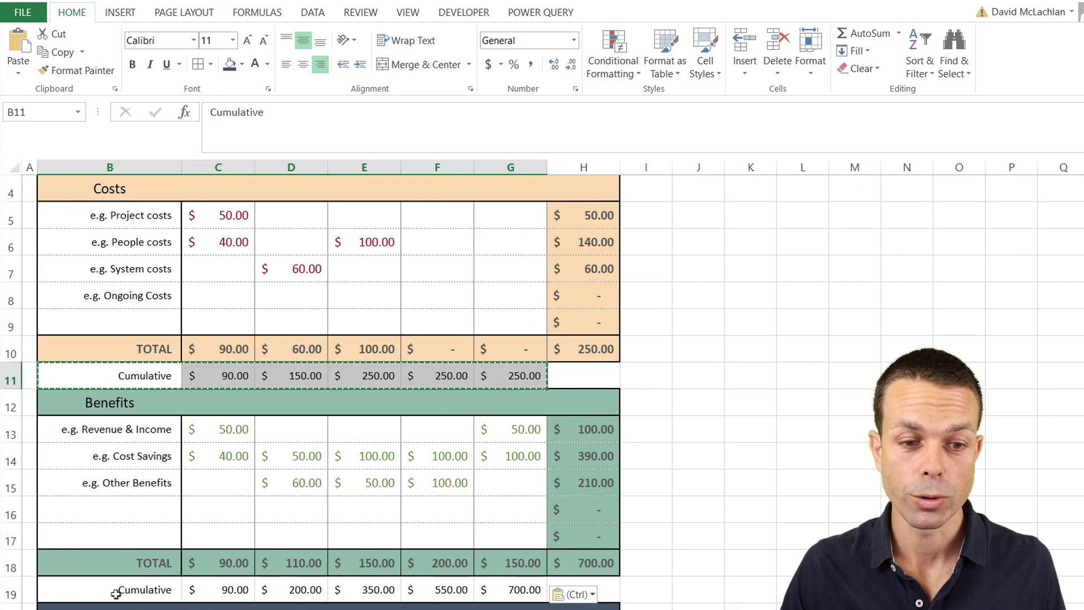
drag(114, 590, 516, 590)
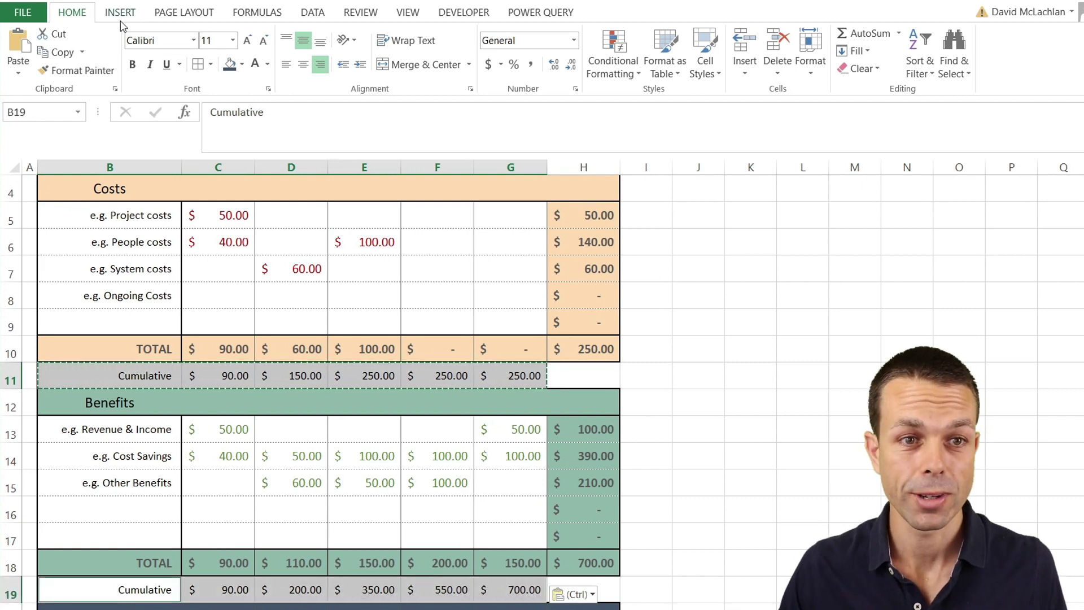
click(135, 12)
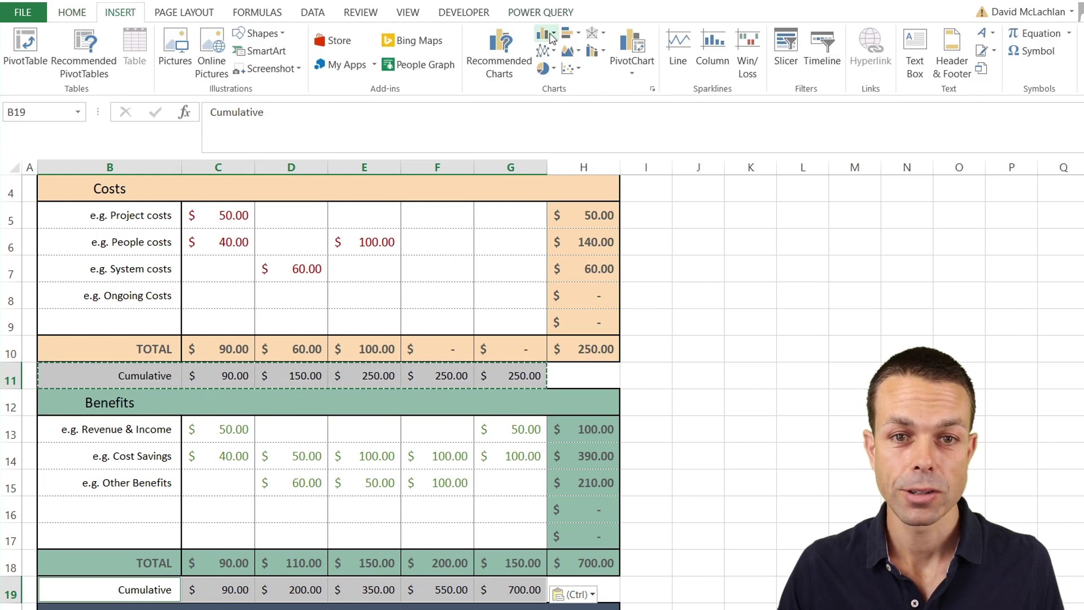
click(554, 51)
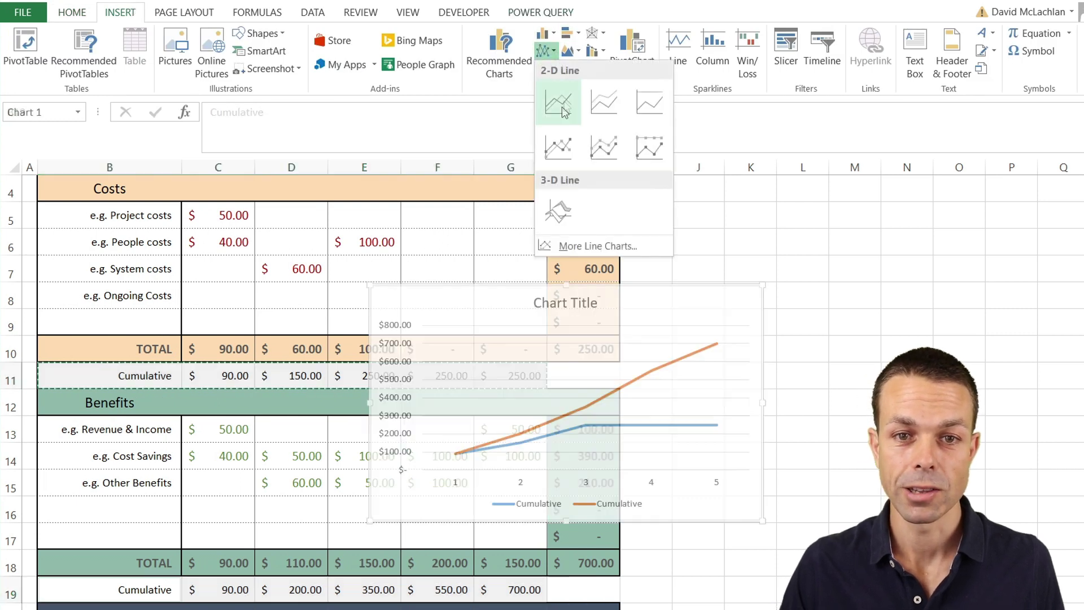
click(559, 101)
Step: Place the line chart beside the table, stretch it taller, and title it "Cost Benefit Analysis"
drag(625, 288, 875, 187)
drag(830, 427, 834, 501)
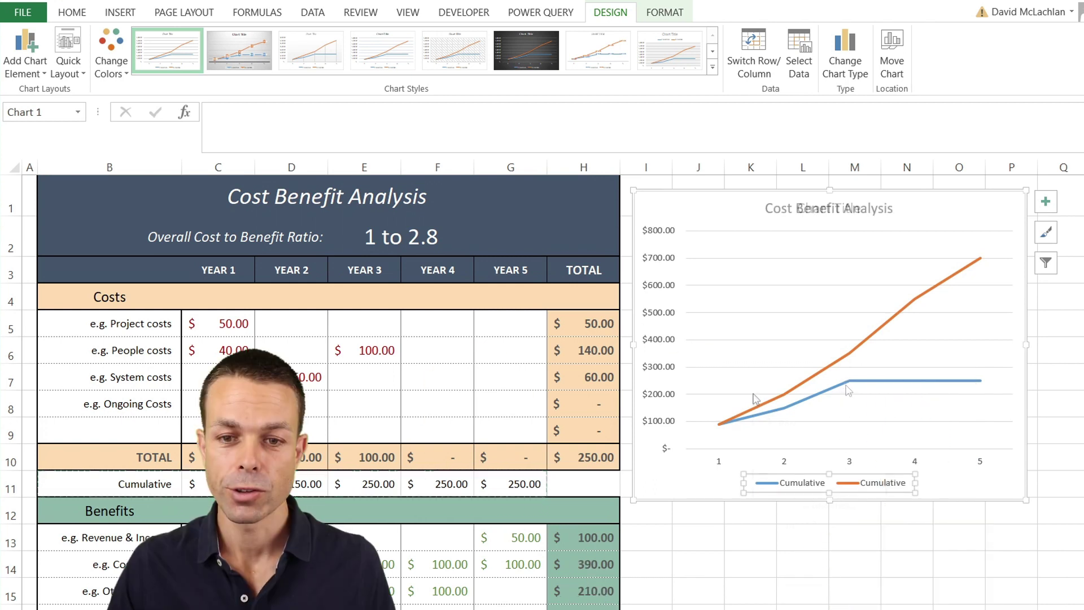
Step: In the chart's data source, link the first series' name to the Costs heading in B4
right_click(757, 398)
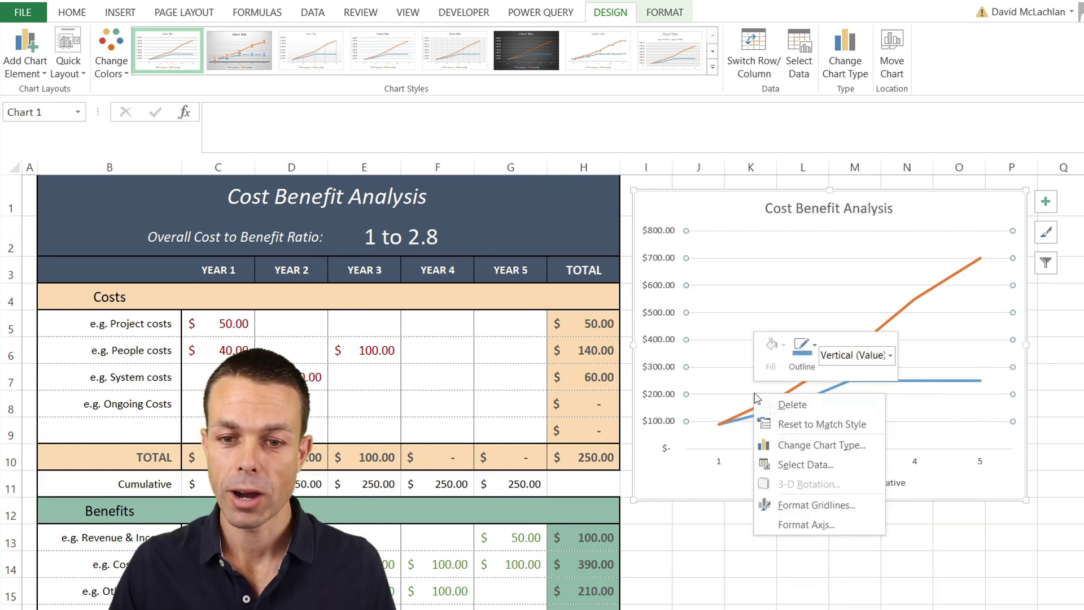
click(798, 464)
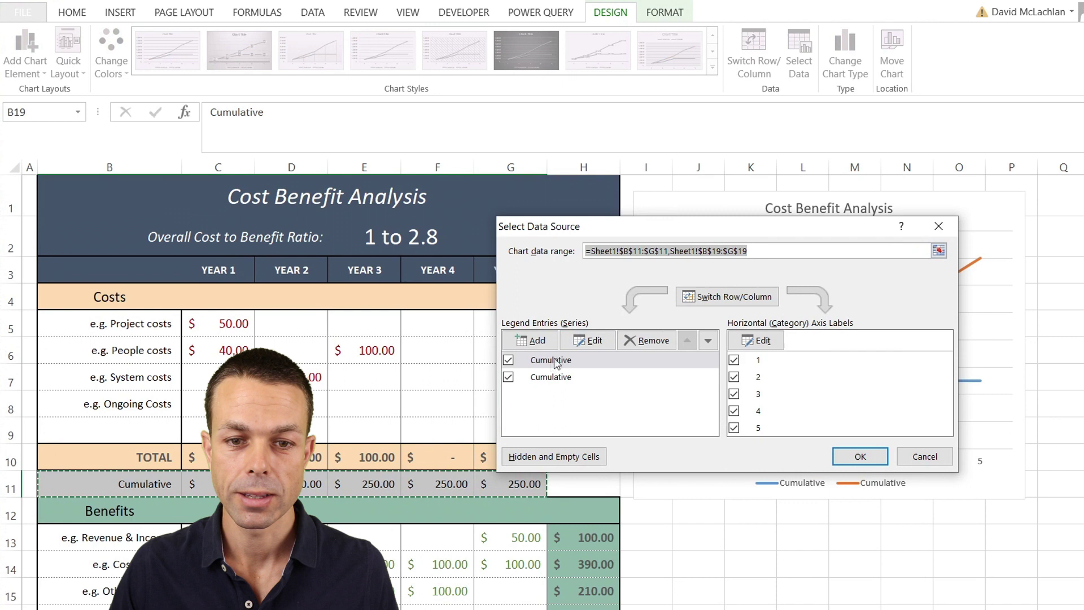
click(552, 362)
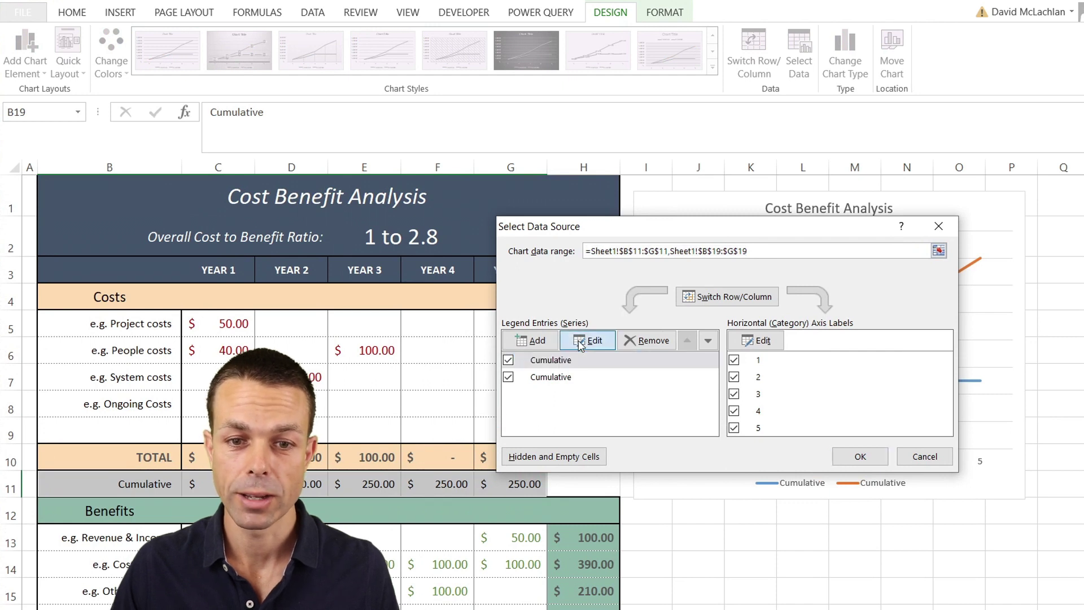
click(589, 340)
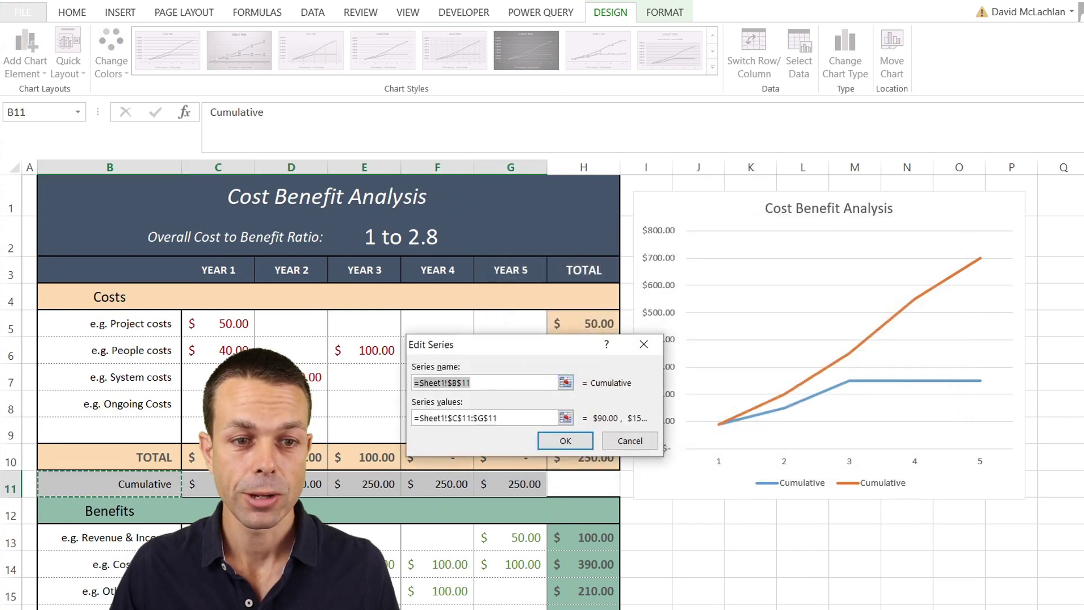
click(111, 297)
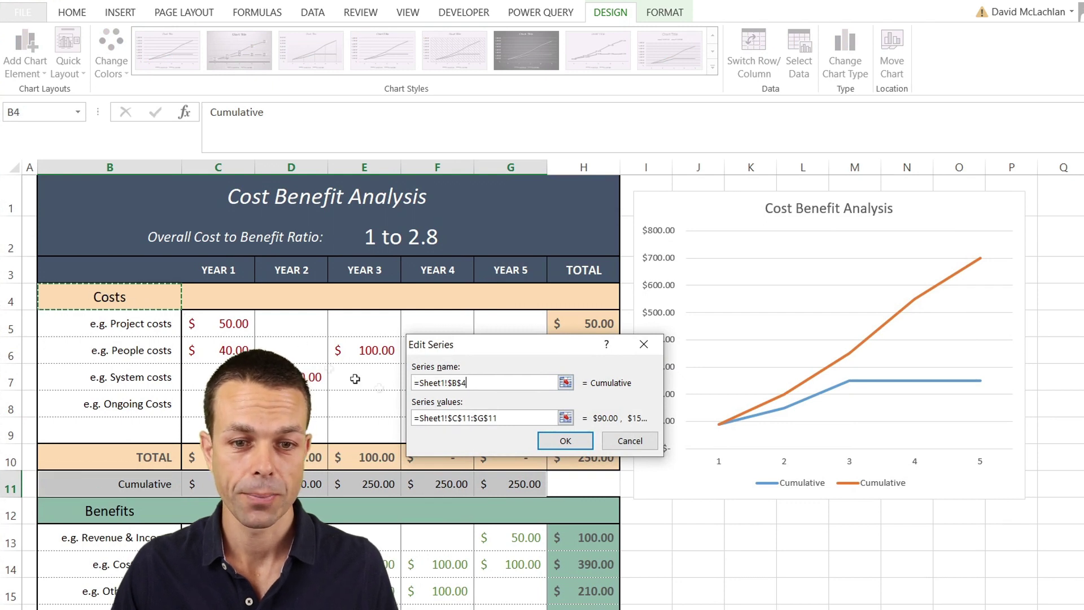
click(575, 445)
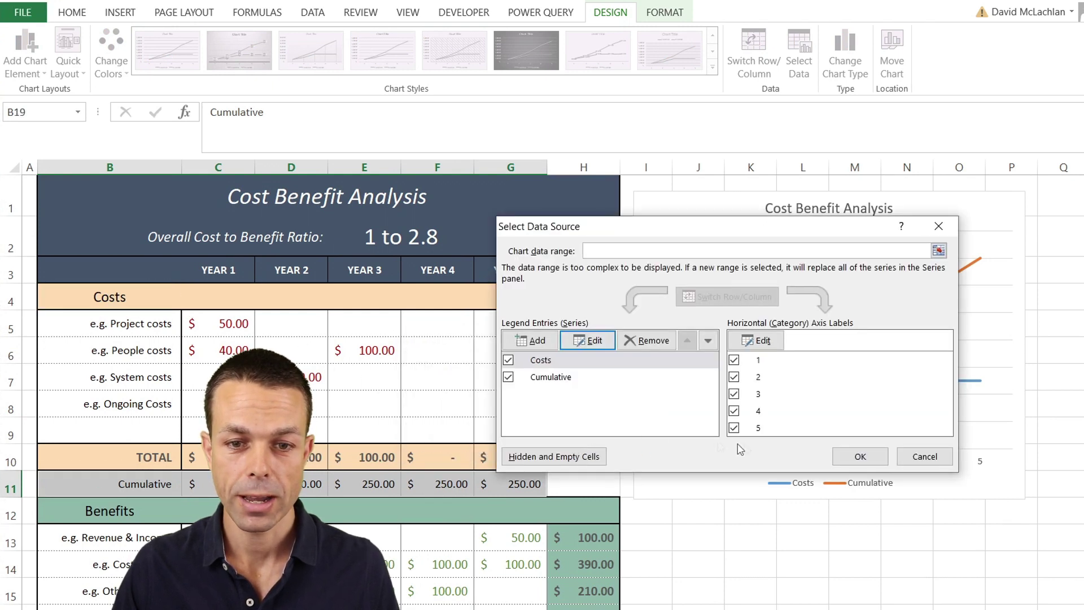
Step: Link the second chart series' name to the Benefits heading in B12
click(549, 378)
click(591, 342)
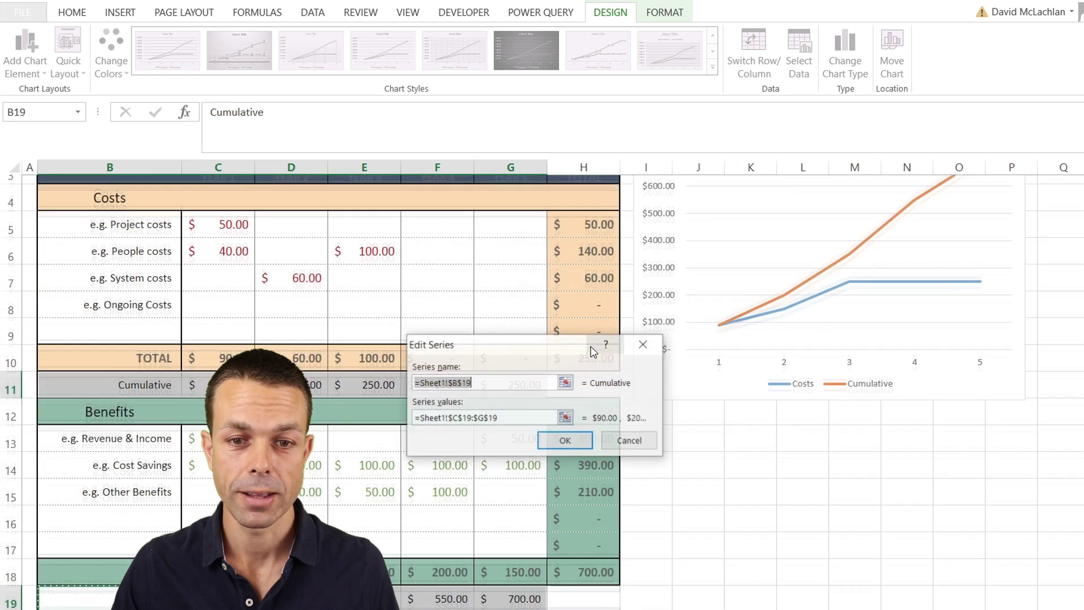
click(90, 403)
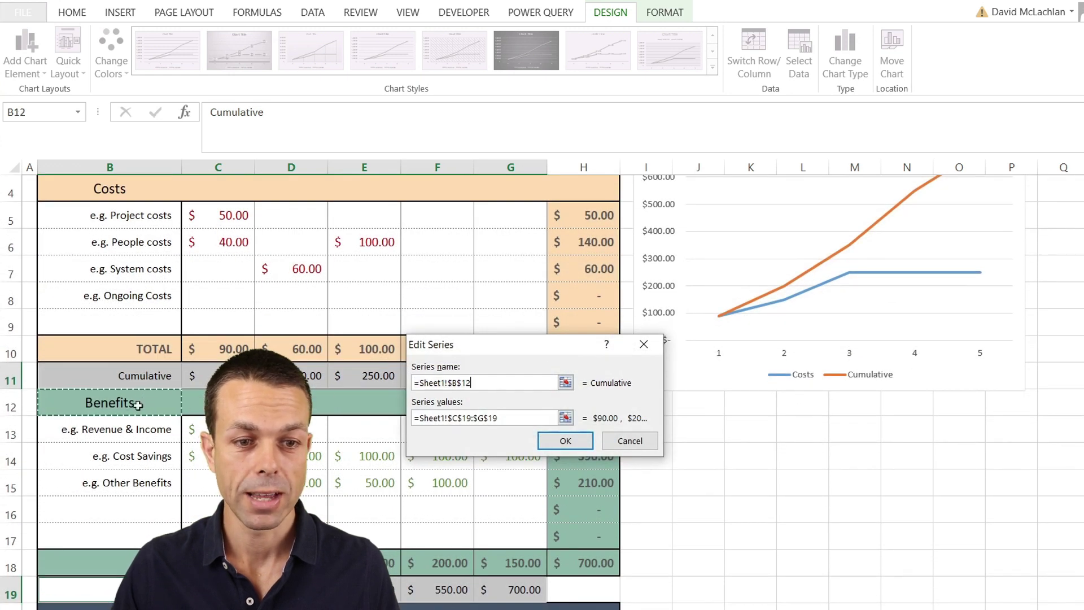
click(577, 442)
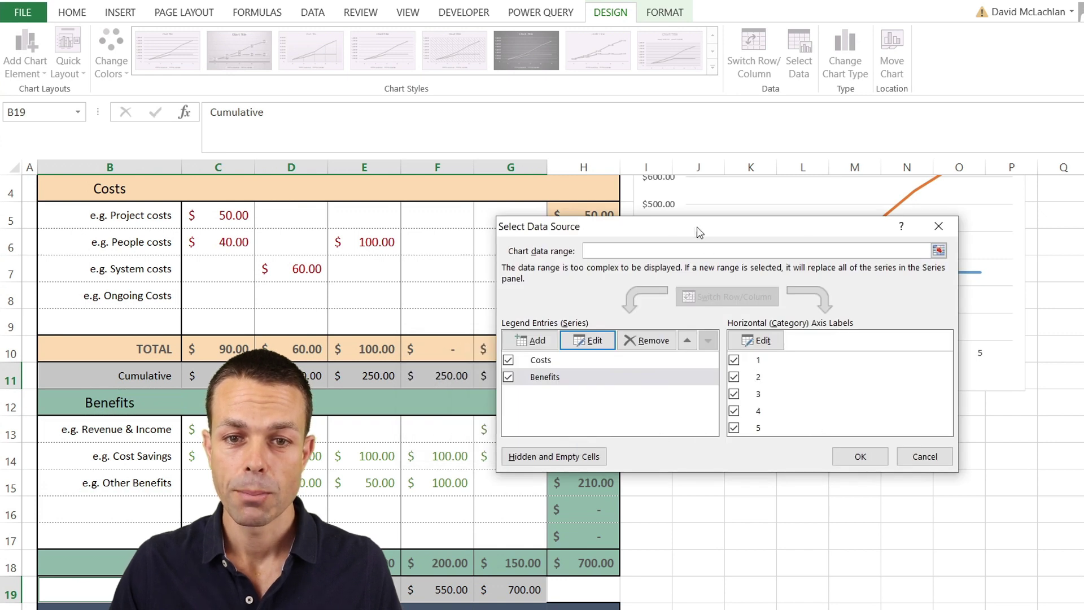
Step: Set the chart's horizontal axis labels to the year headings in C3:G3 and apply the data source changes
click(757, 344)
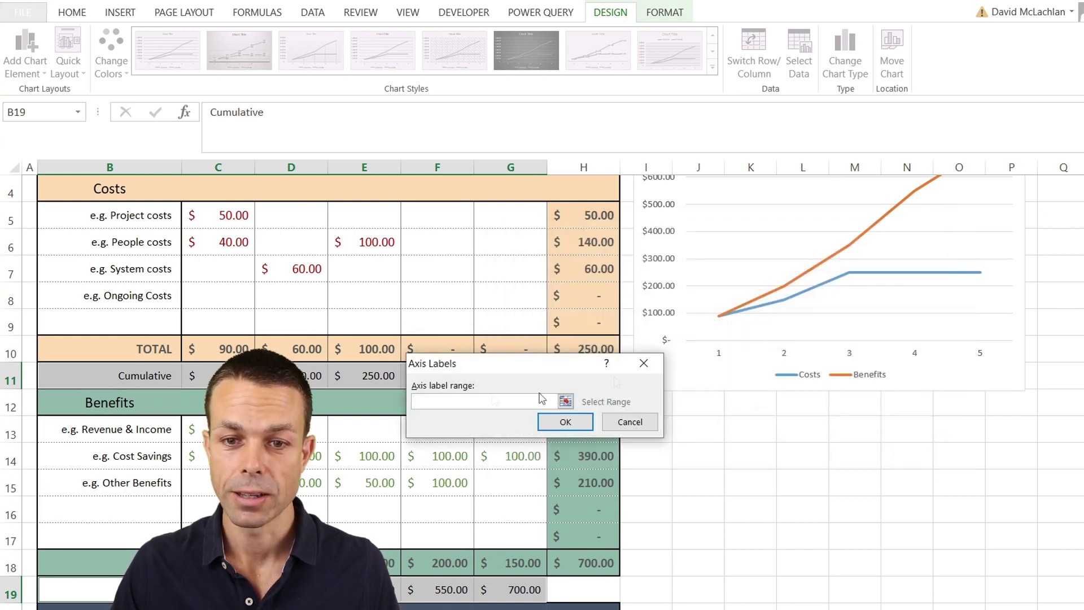
scroll(315, 378, up, 1)
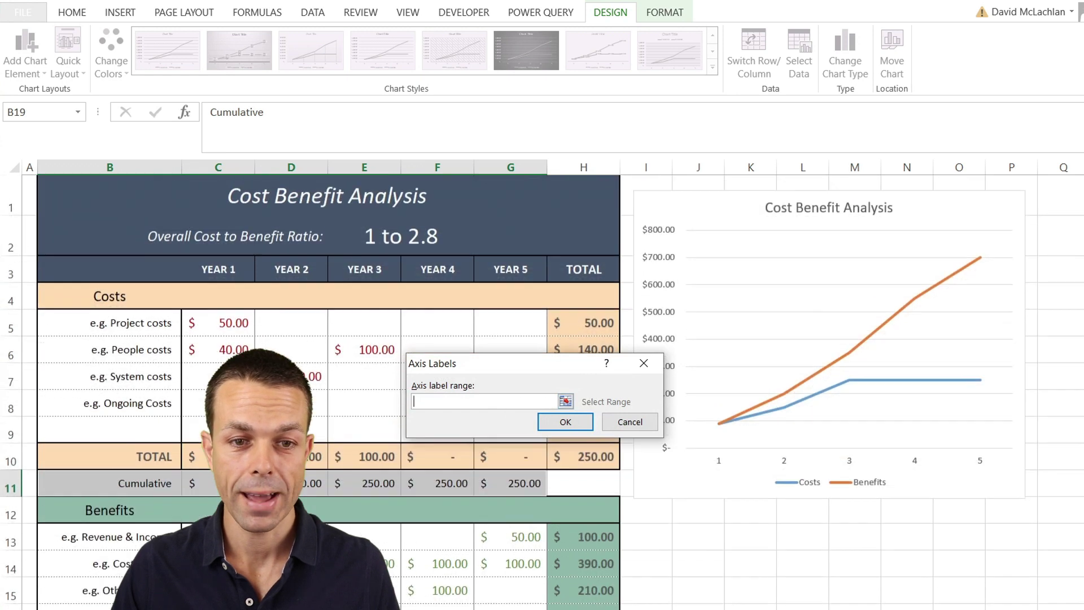
drag(211, 271, 515, 275)
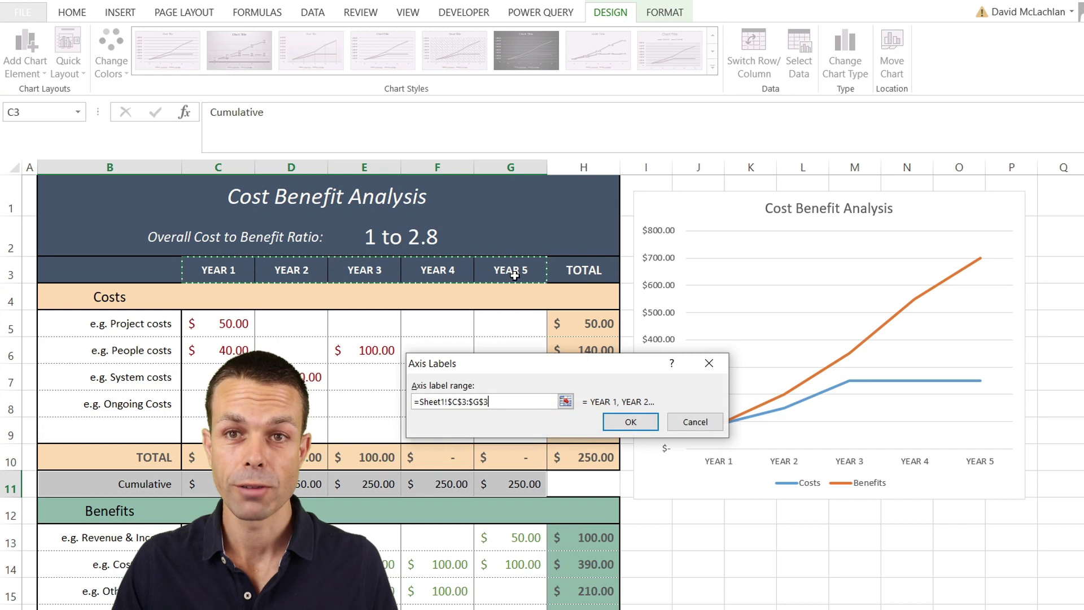
click(631, 421)
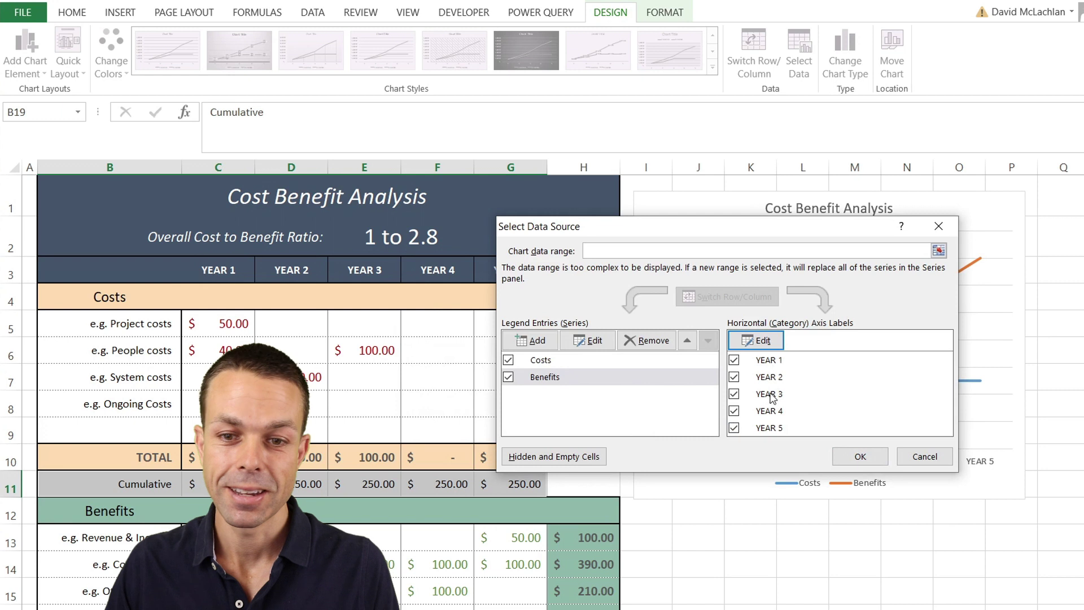
click(859, 457)
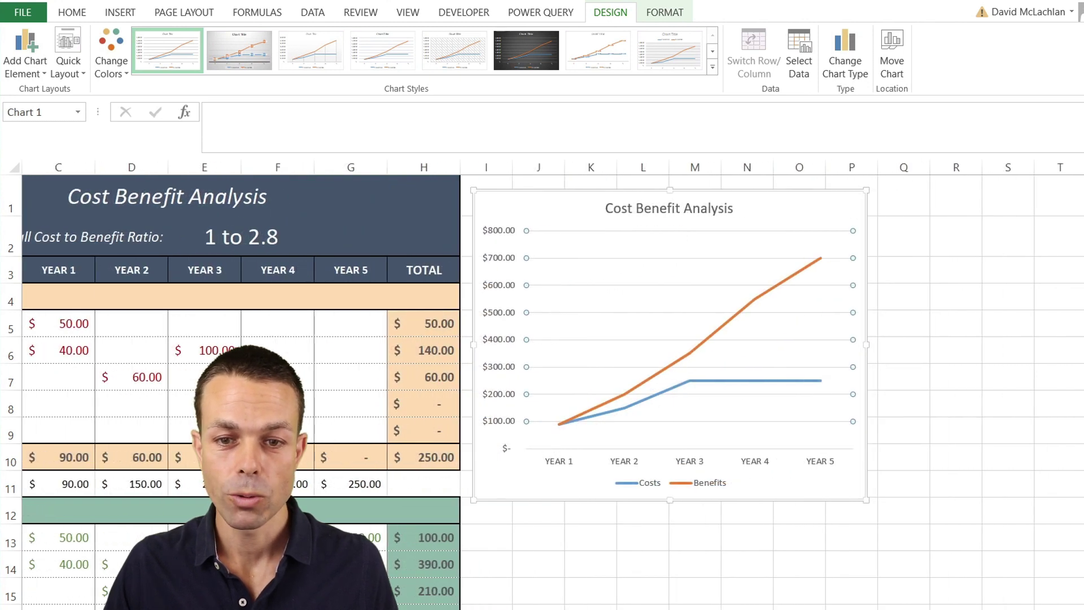
Step: Recolour the Benefits line in the chart to Green, Accent 6
click(665, 375)
right_click(664, 376)
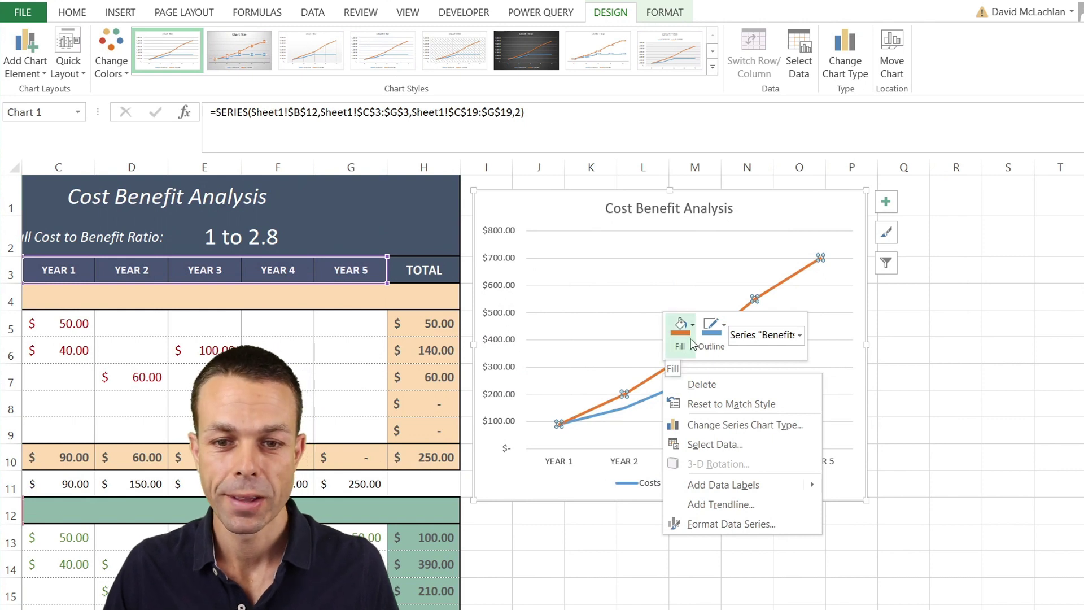
click(711, 339)
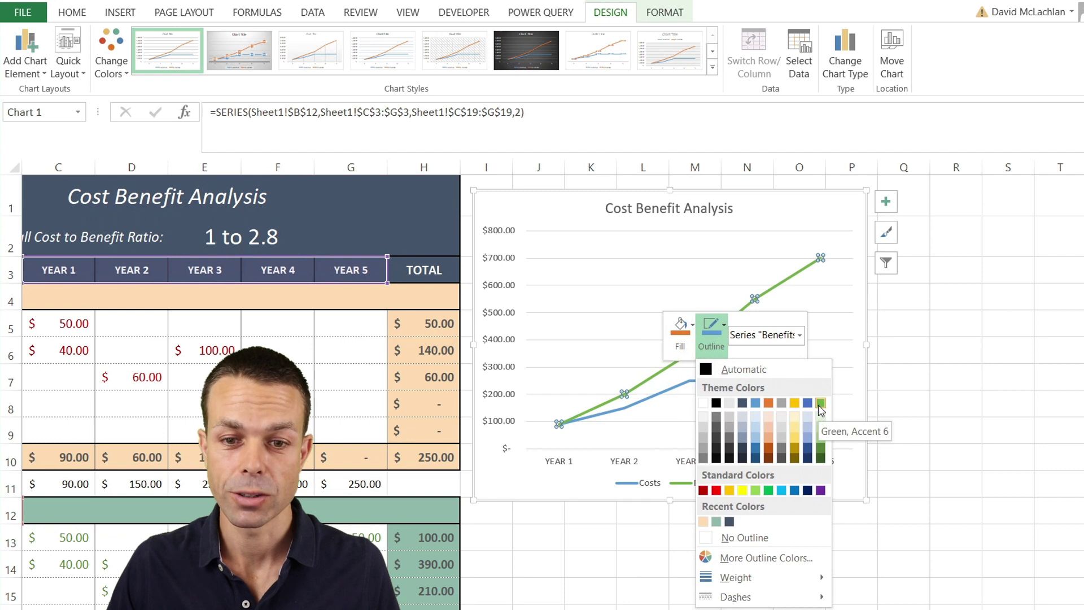
click(820, 406)
Step: Recolour the Costs line in the chart to dark orange
click(656, 402)
right_click(652, 402)
click(700, 354)
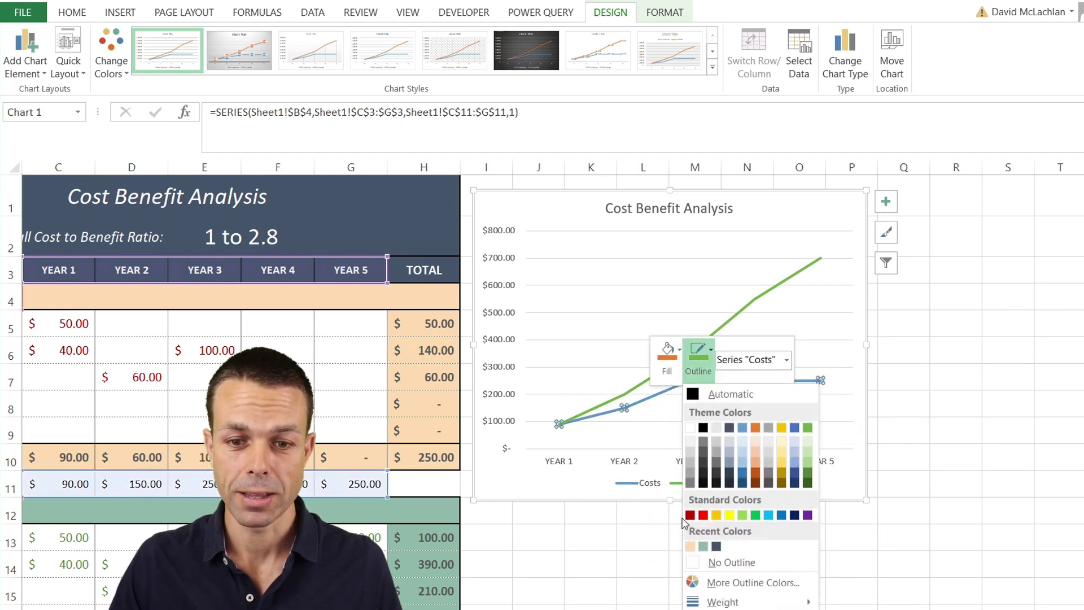
click(757, 429)
Step: Give the Costs line built-in circular data markers of size 6
right_click(650, 398)
click(701, 548)
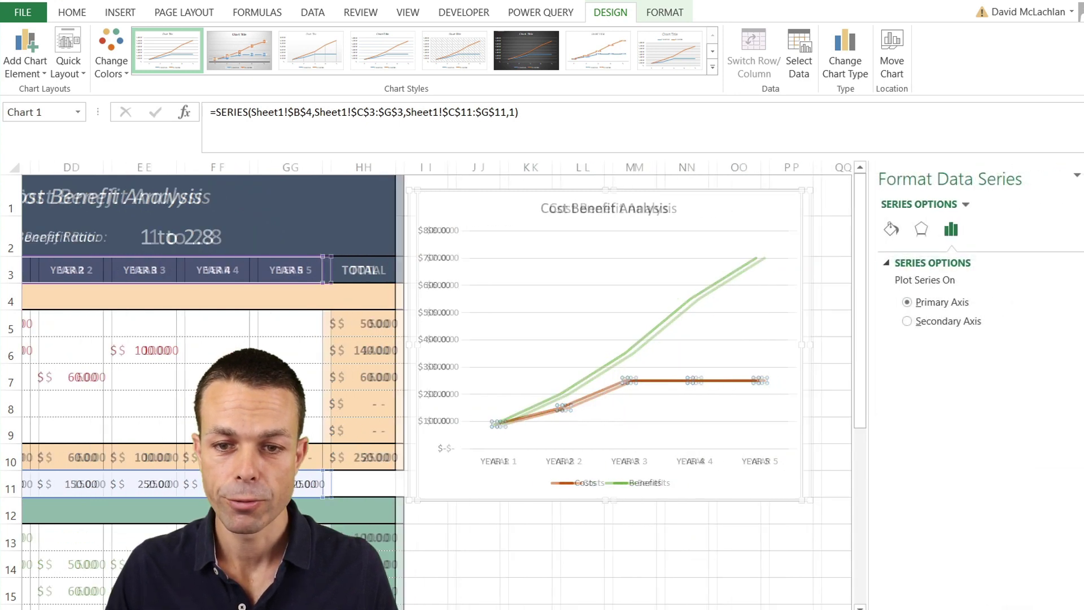
click(887, 229)
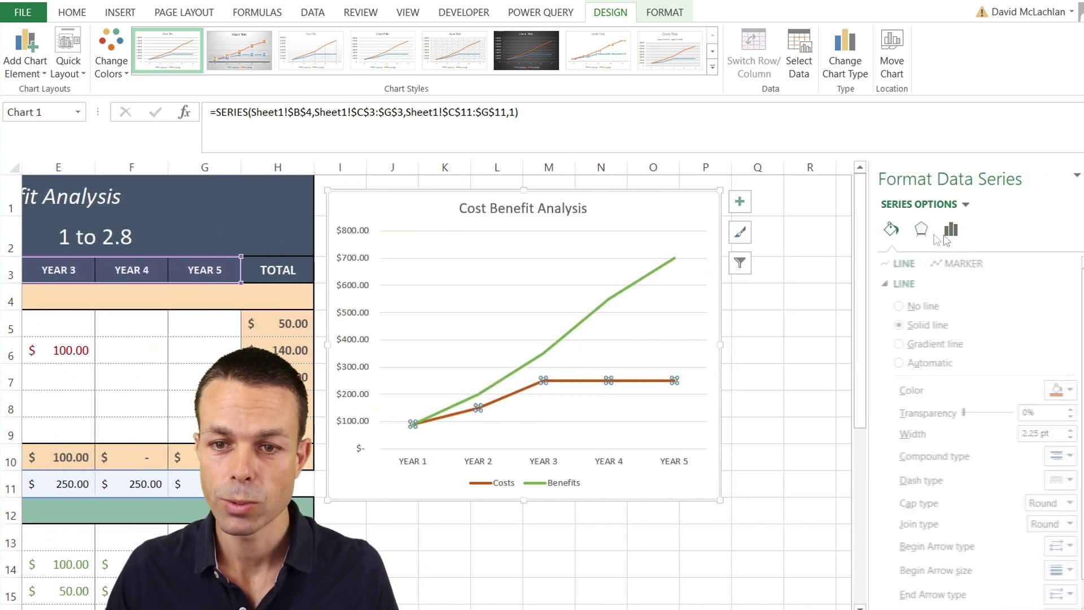
click(965, 265)
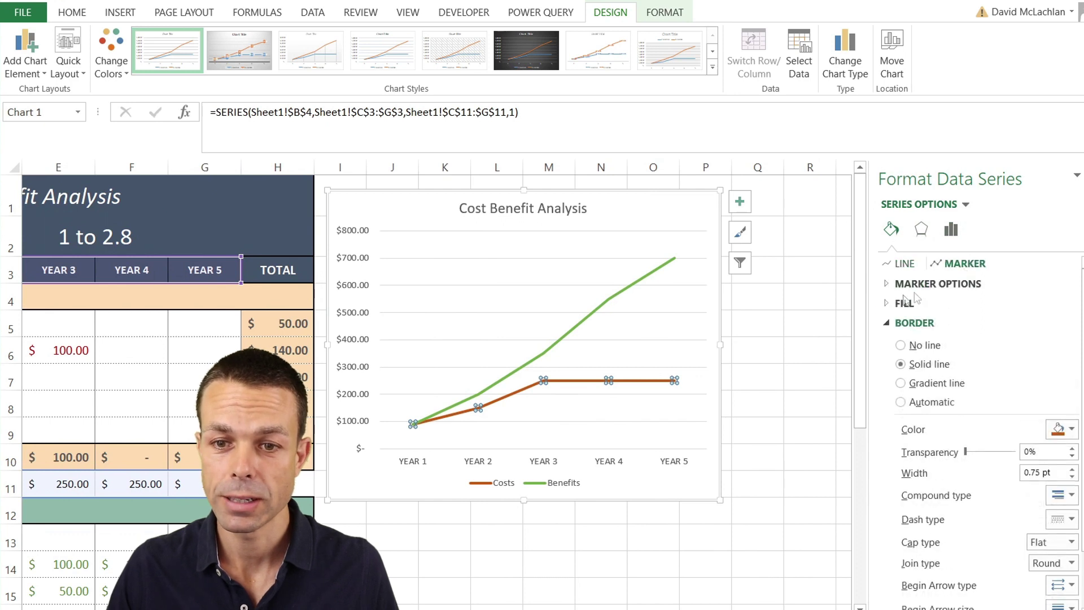
click(909, 284)
click(901, 341)
click(958, 364)
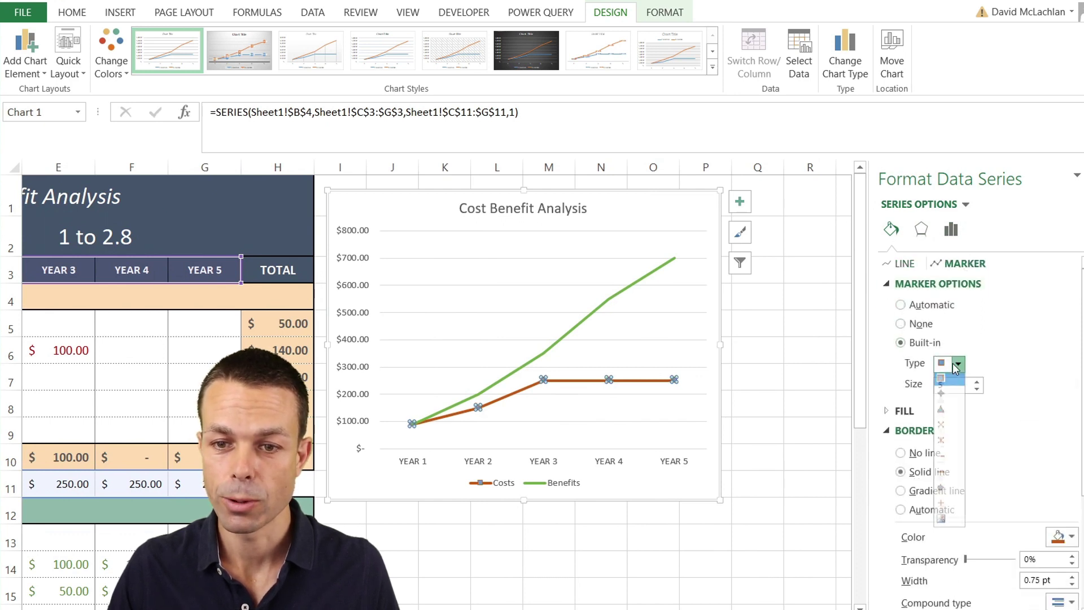
click(941, 490)
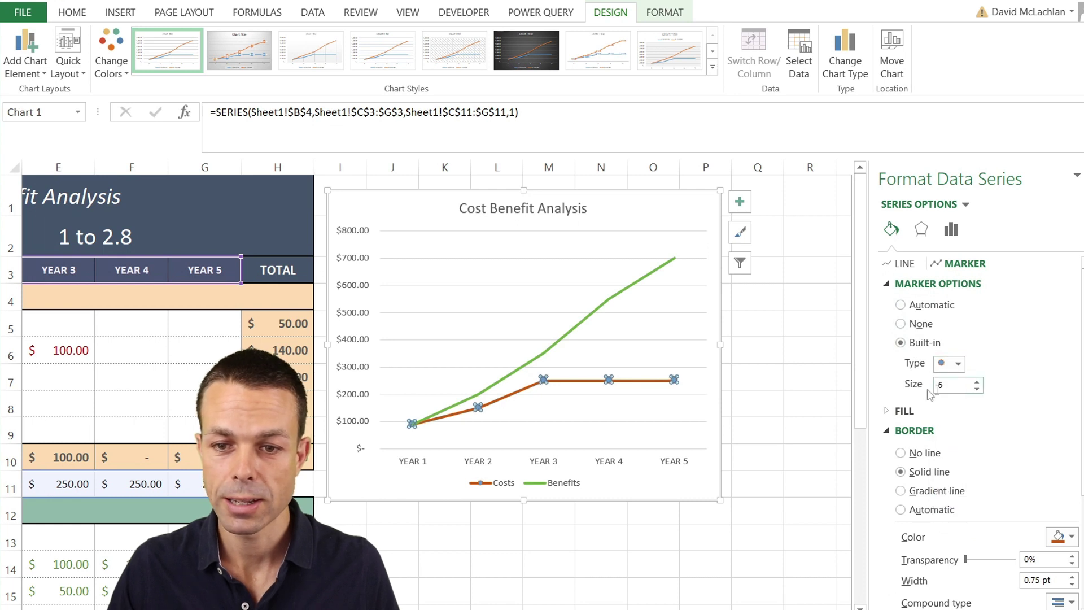
Step: Fill the Costs line's markers with solid dark orange and remove their border line
click(901, 411)
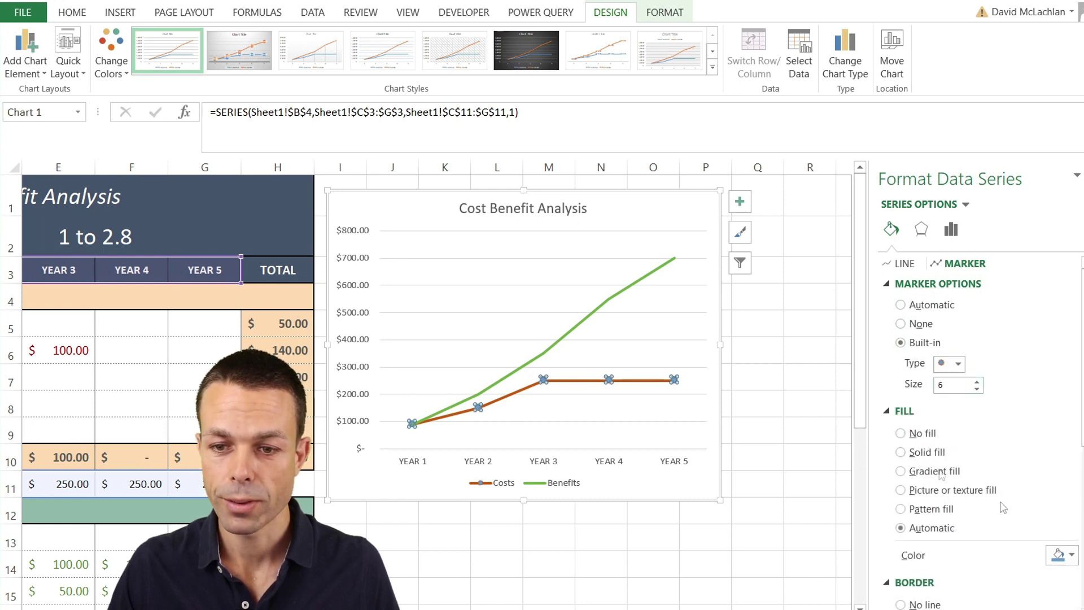
click(1069, 555)
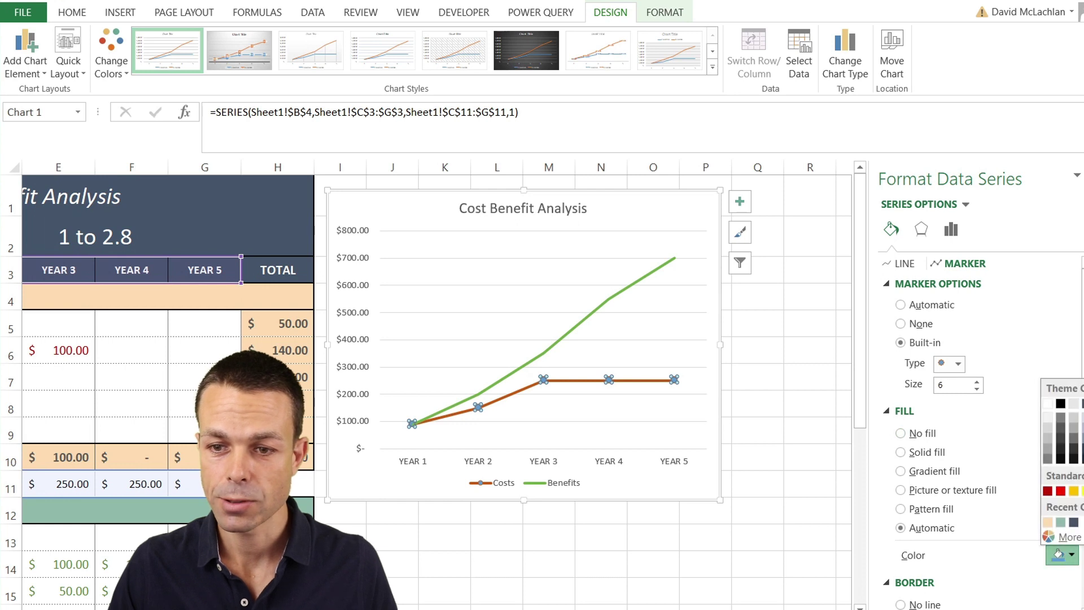
click(1080, 443)
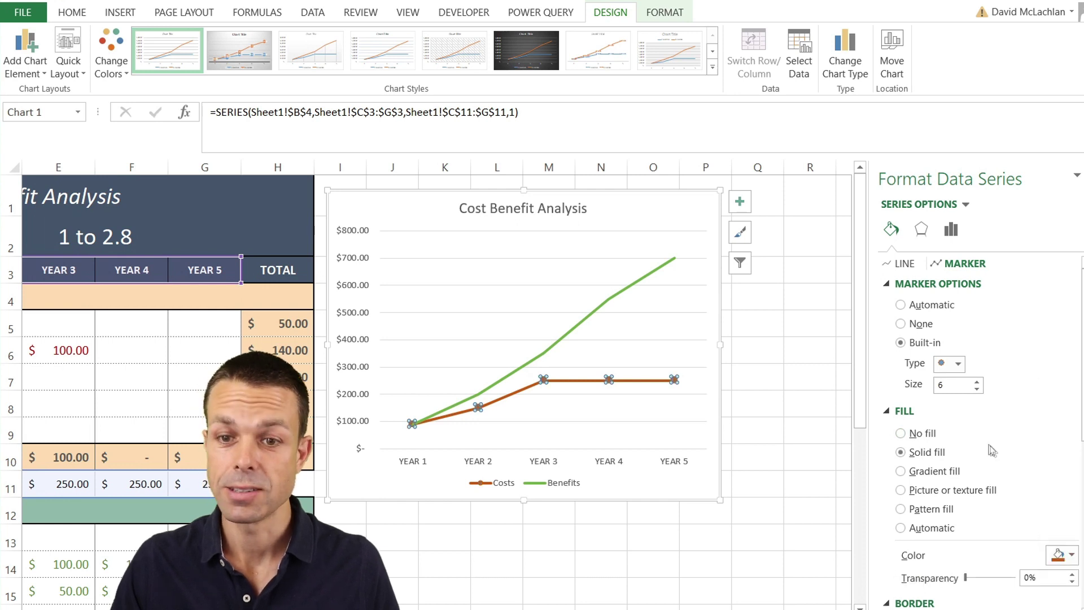
scroll(898, 508, down, 1)
click(901, 587)
Step: Add matching green circular markers to the Benefits line
click(512, 375)
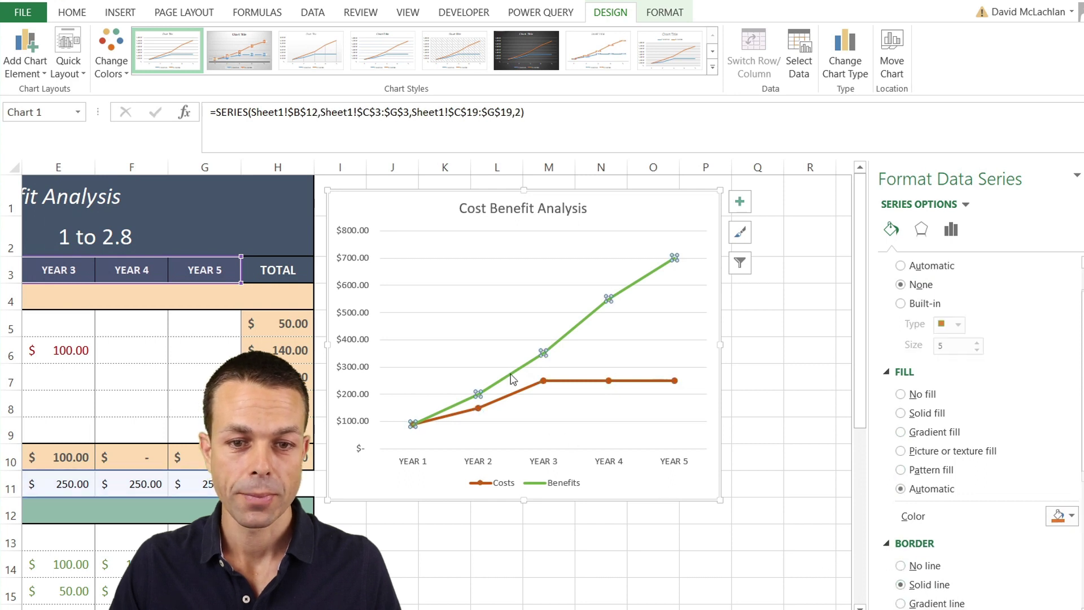
right_click(512, 379)
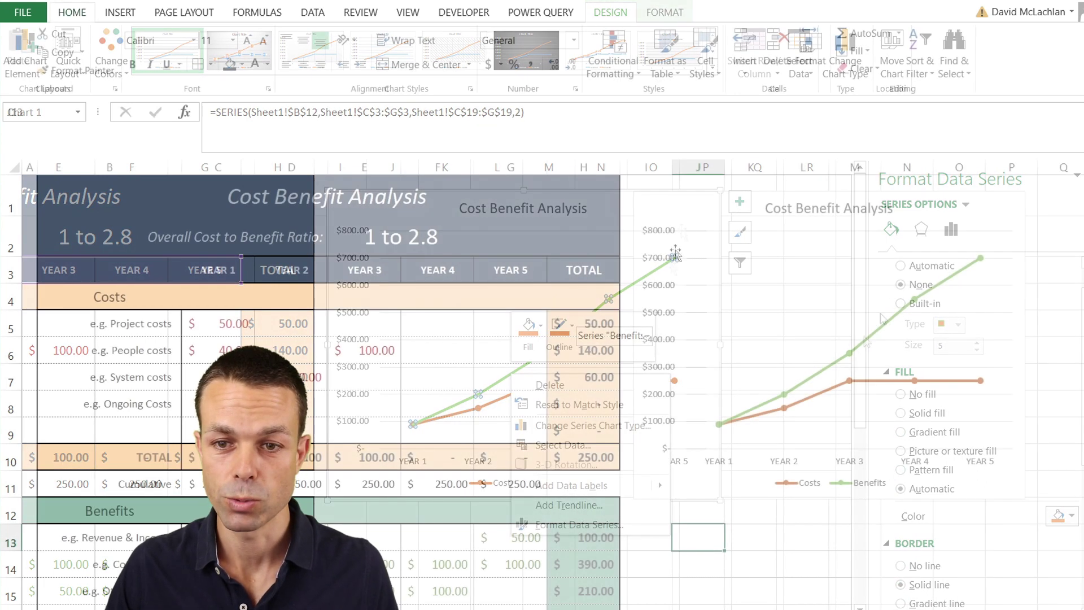
Step: Outline the chart area in the table header's dark blue-gray with a weight of 2¼ pt
right_click(690, 193)
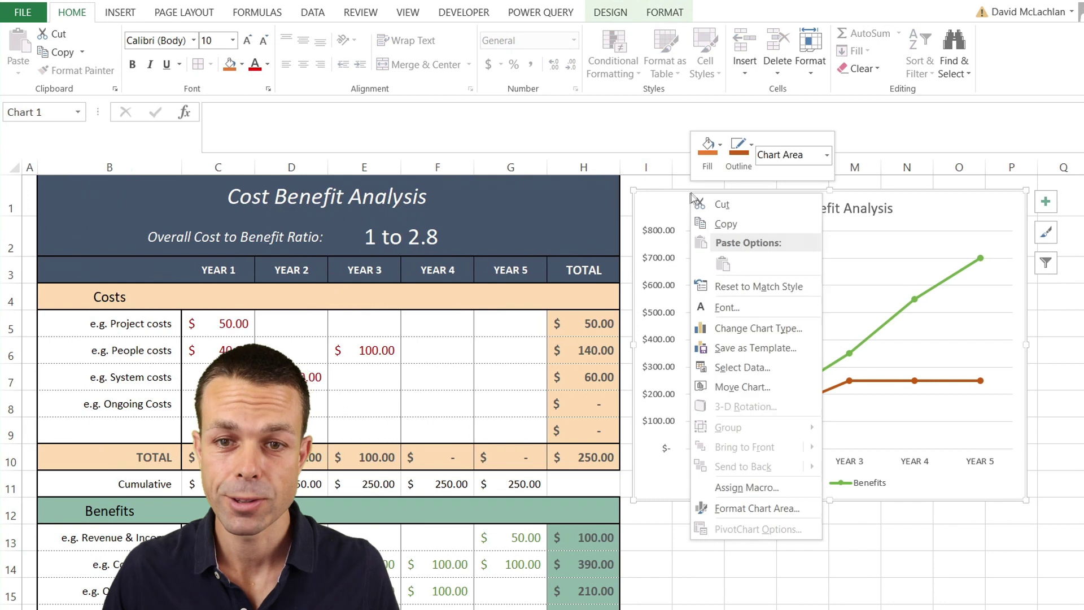
click(746, 153)
click(771, 223)
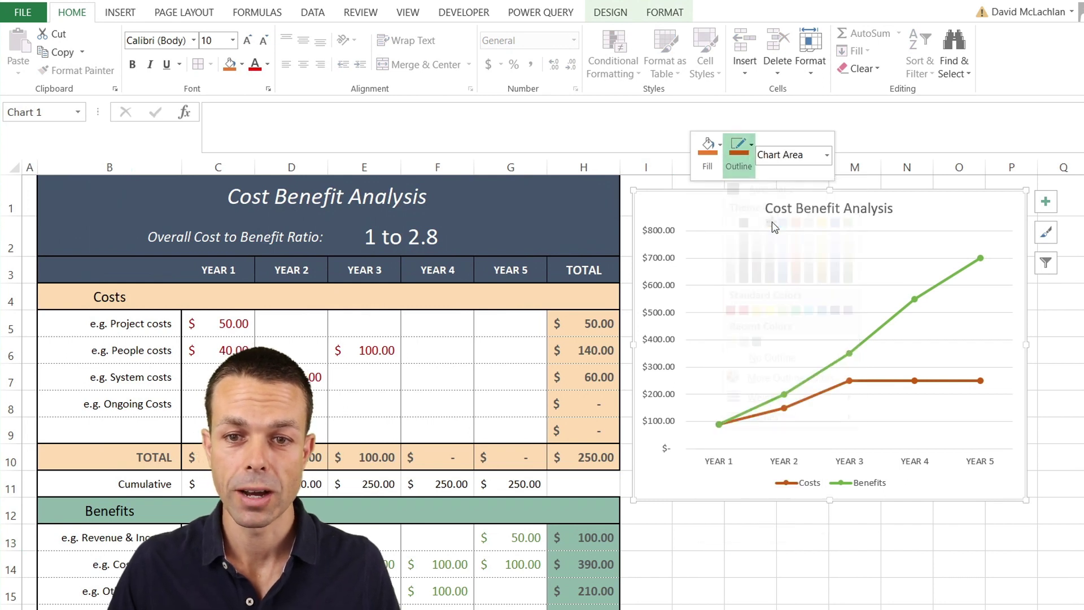
right_click(706, 192)
click(763, 162)
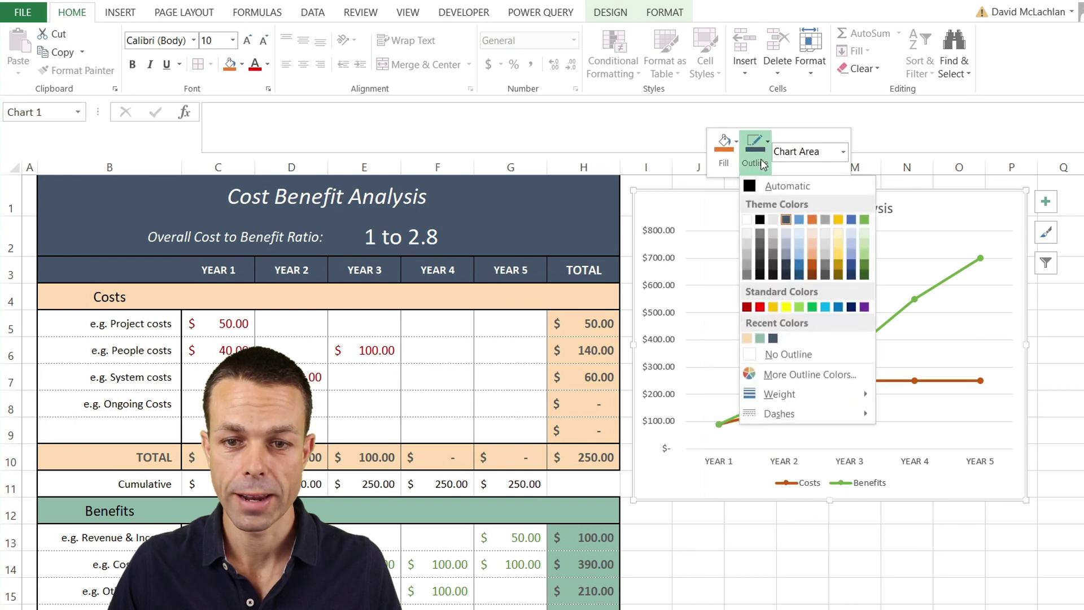
mouse_move(793, 395)
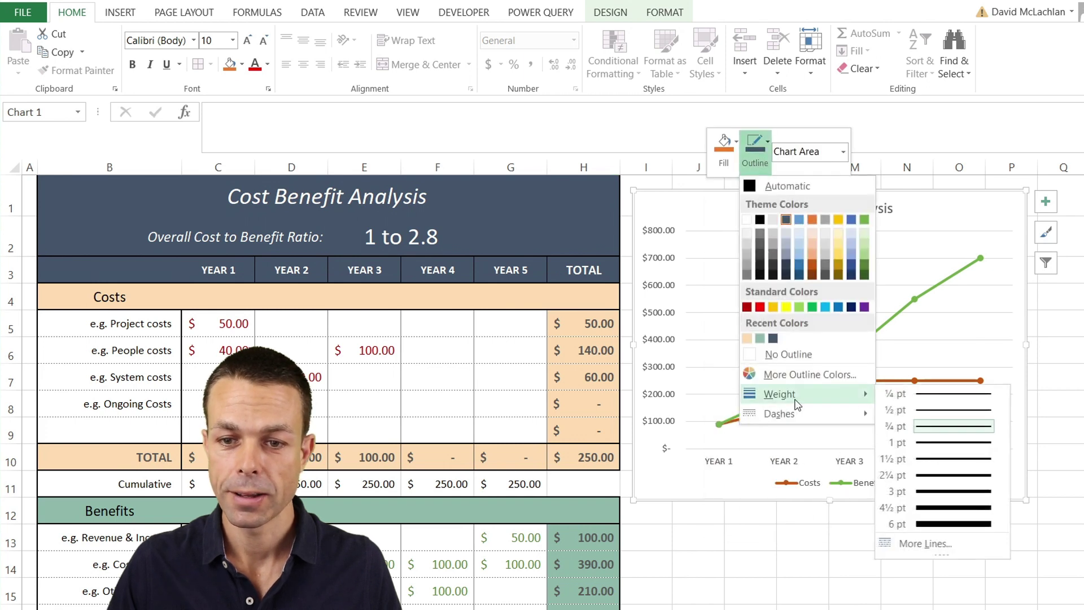
click(949, 477)
click(788, 542)
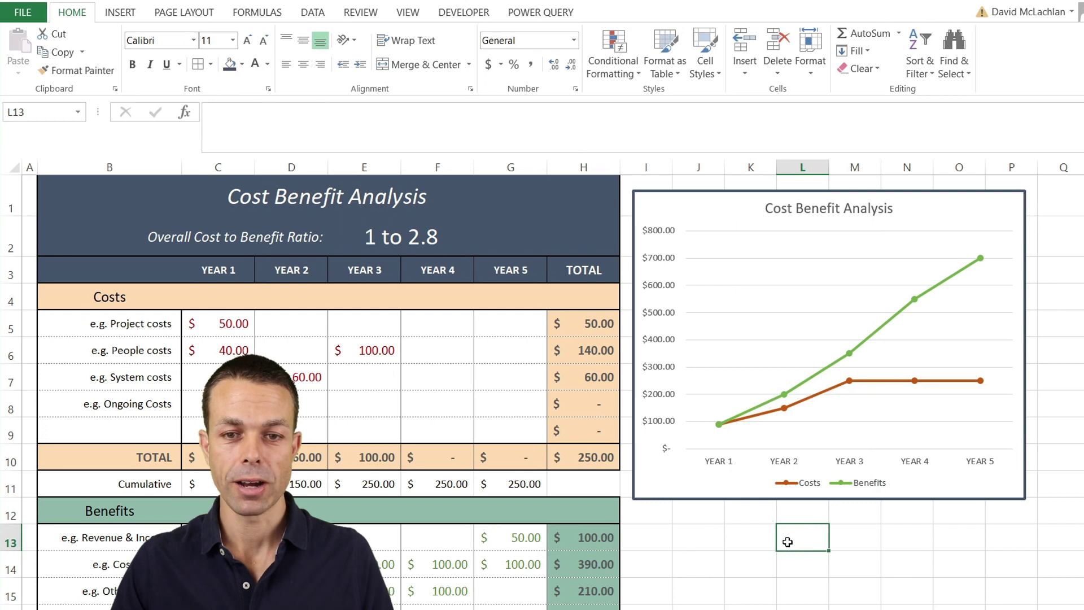
Step: Enter 300 as the Year 1 system cost in C7
click(218, 376)
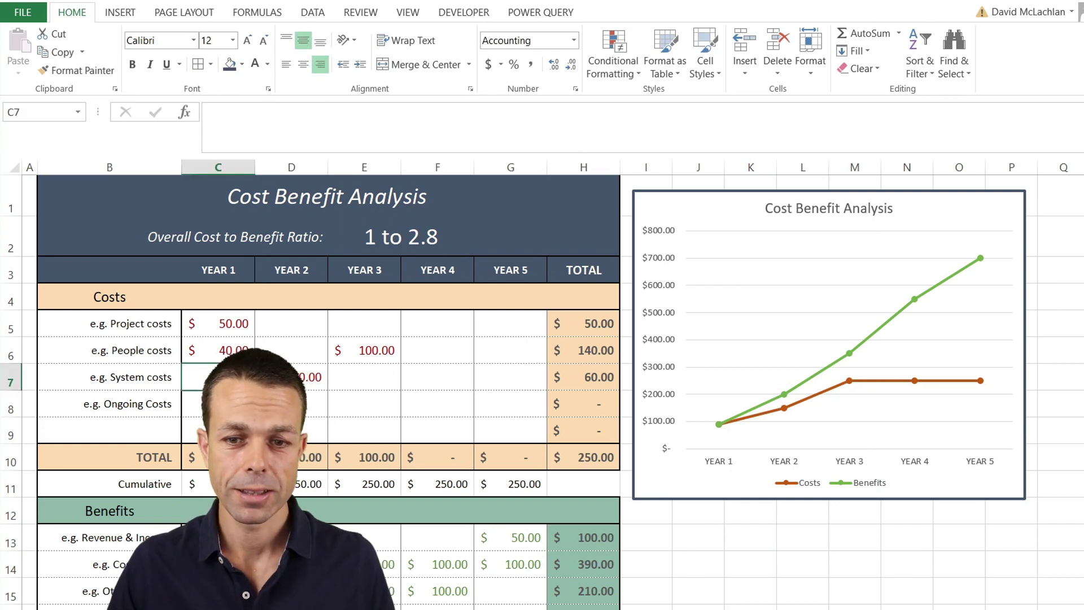
text(30)
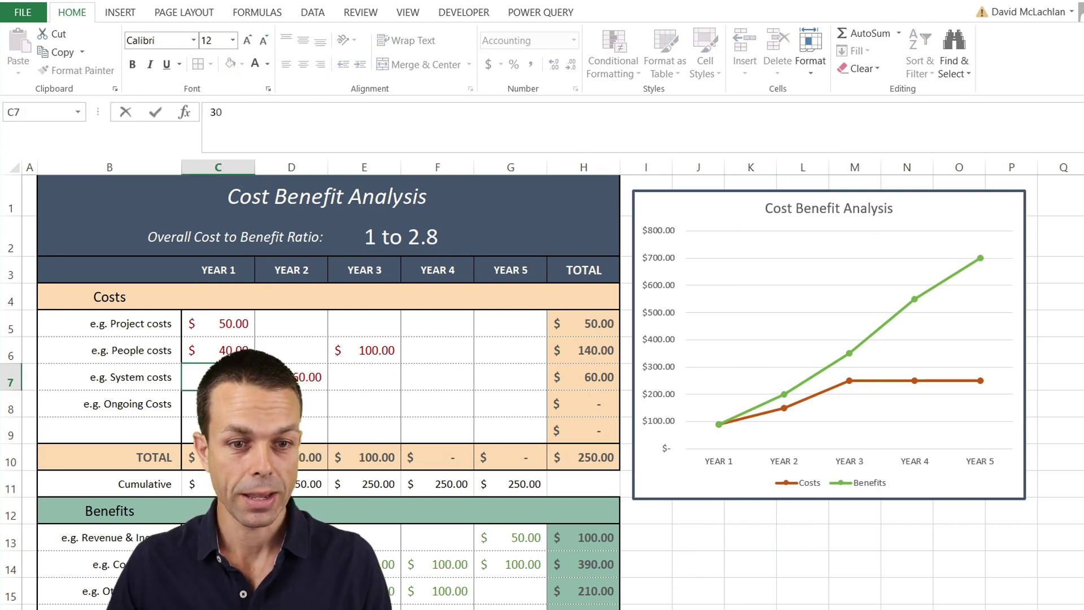
click(295, 357)
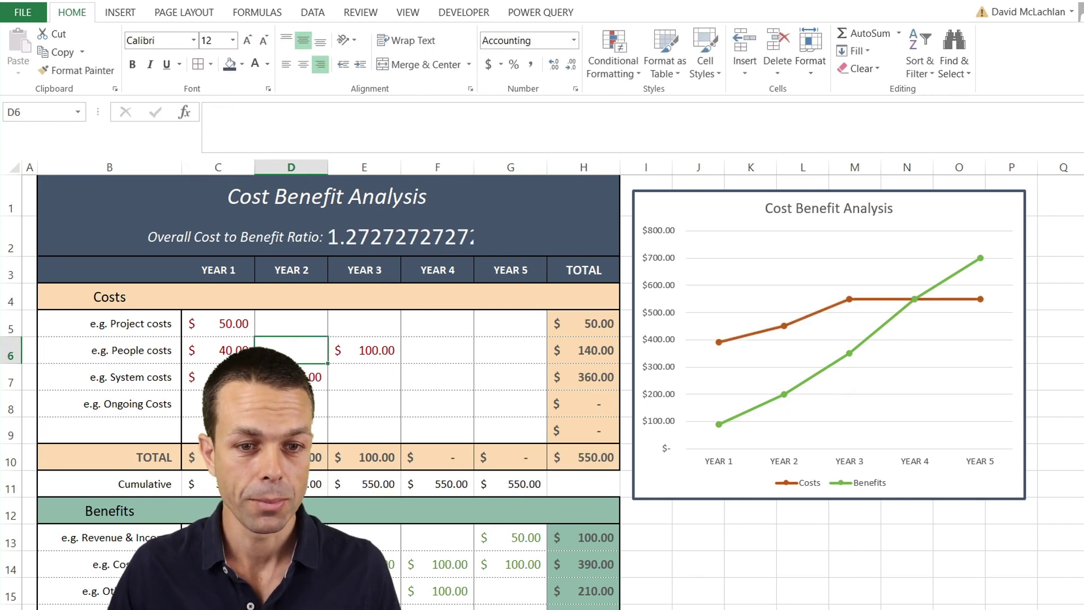
Step: Add Year 2 benefits of 50 in D13 and 100 in D16
scroll(305, 436, down, 1)
click(305, 436)
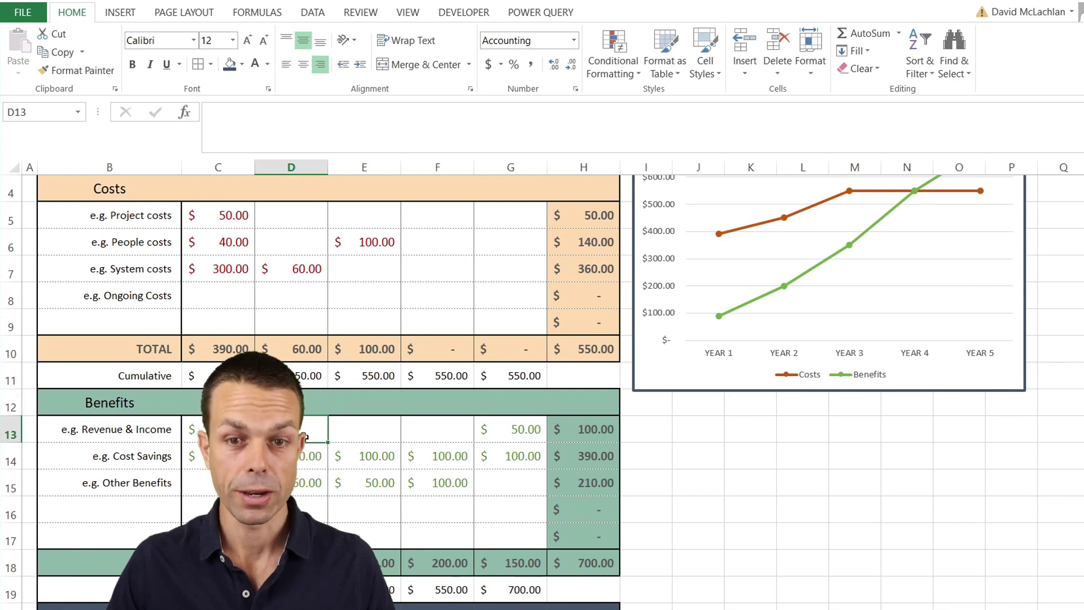
text(50)
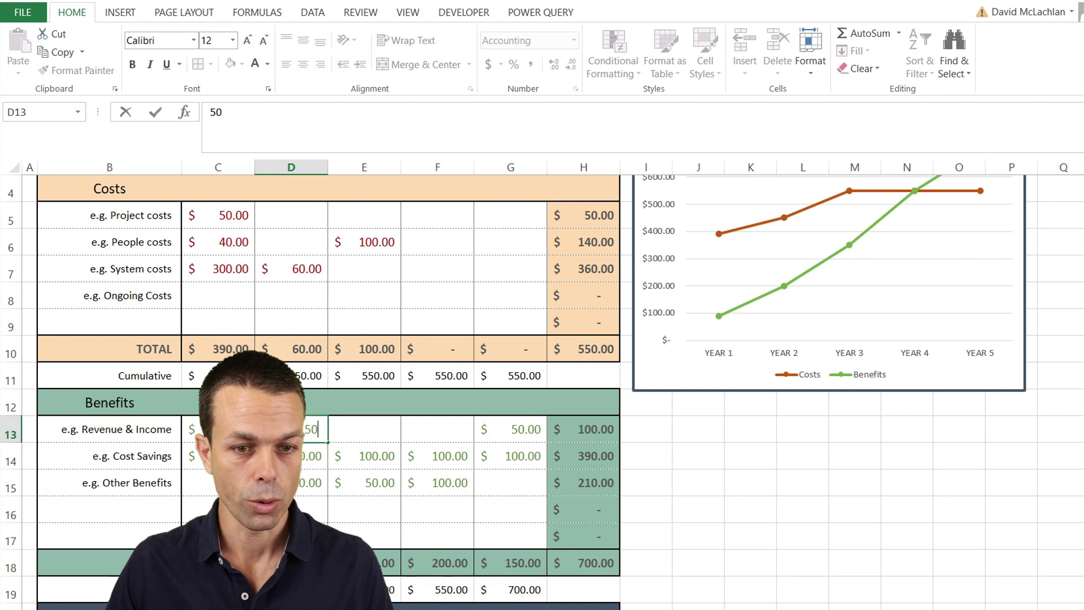
click(218, 482)
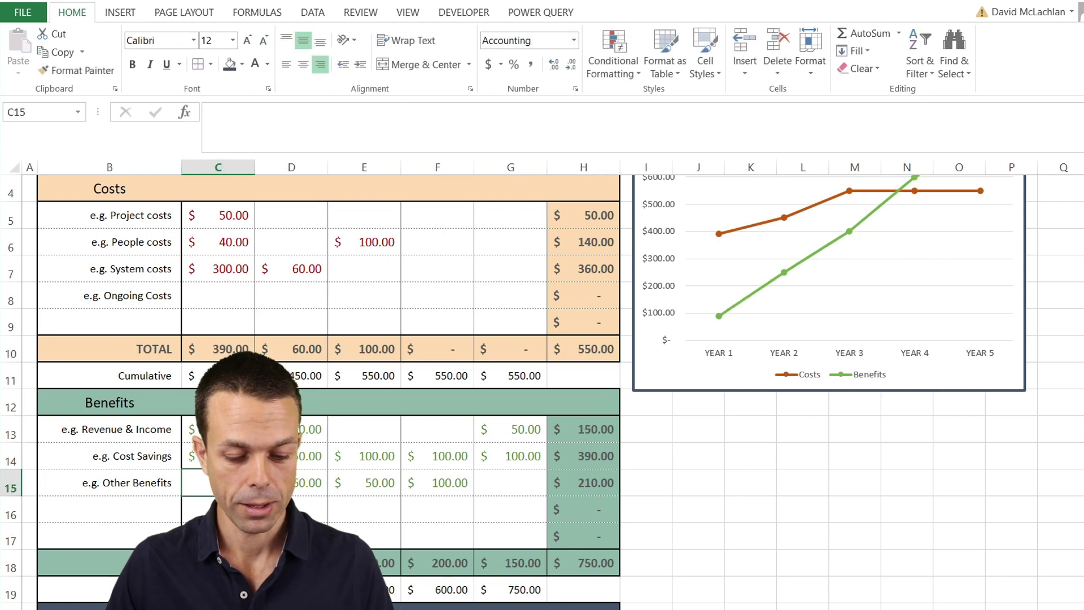
click(320, 513)
text(100)
Step: Enter 100 as revenue and income for both Year 3 and Year 4, in E13 and F13
click(370, 433)
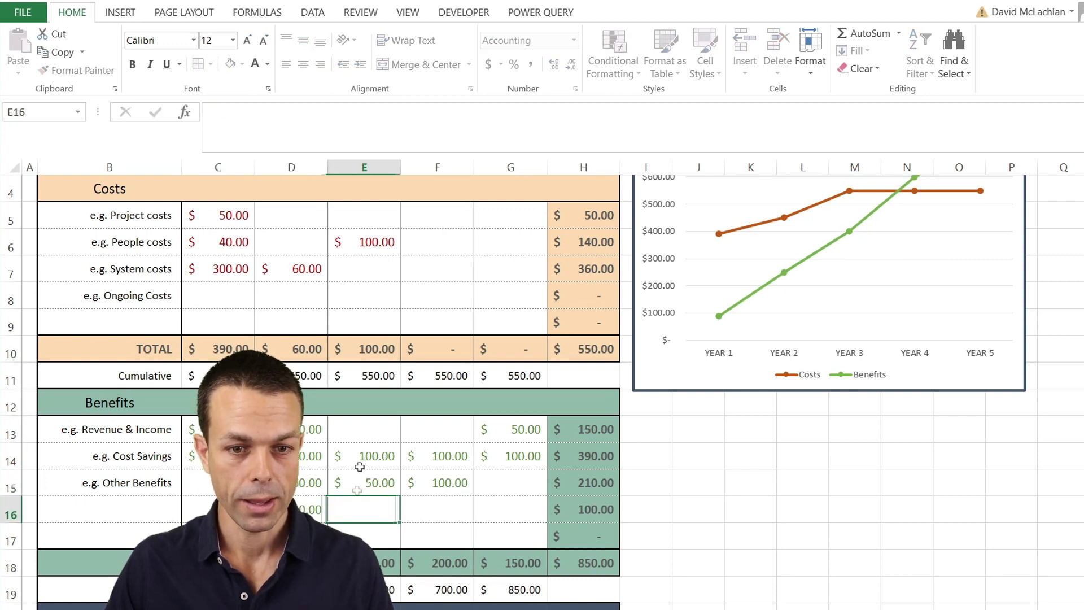
text(100)
click(375, 483)
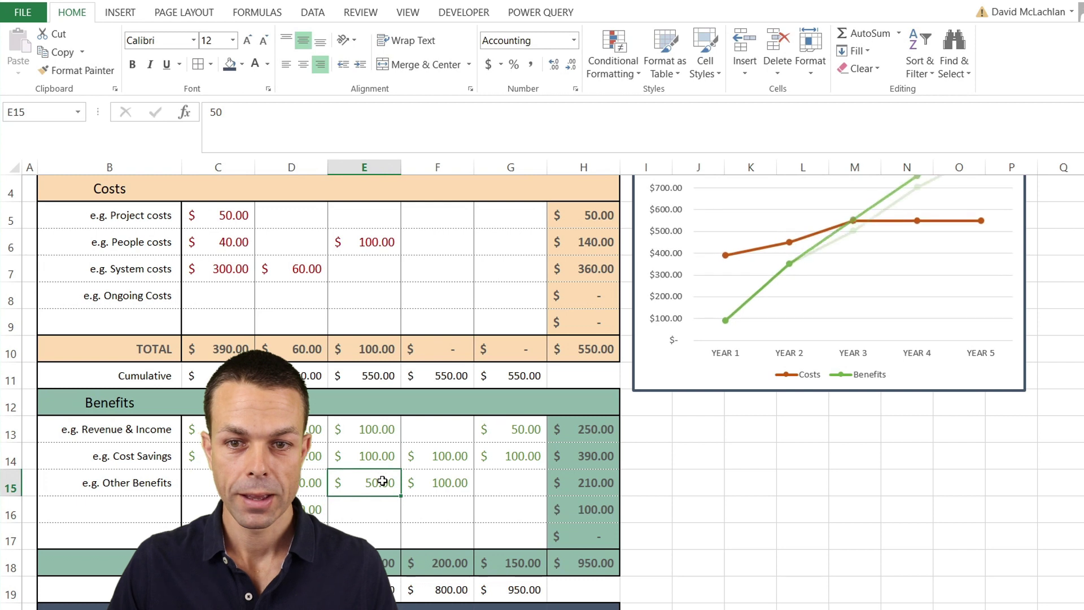
click(418, 439)
text(100)
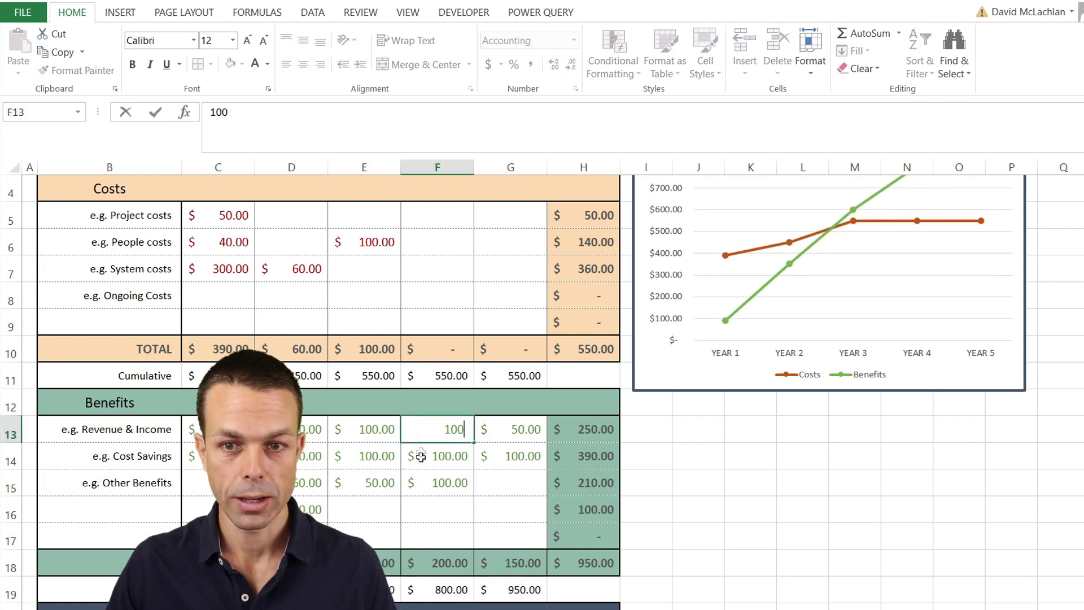
key(Return)
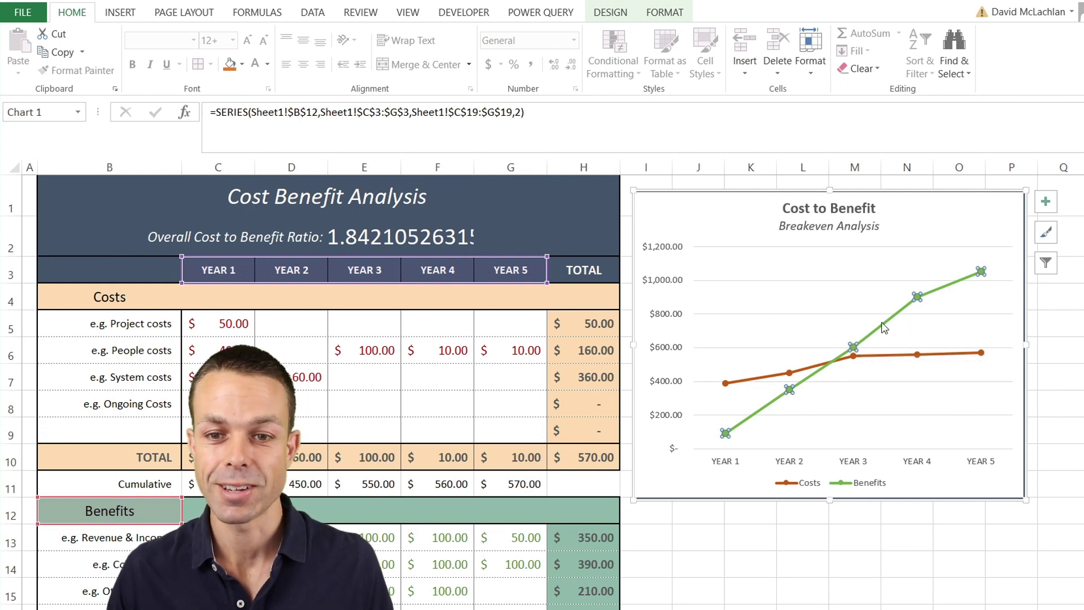
Step: Wrap the first IF of the overall ratio formula in E2 in a TRUNC function, adding 2 as its digits value
click(435, 319)
click(334, 240)
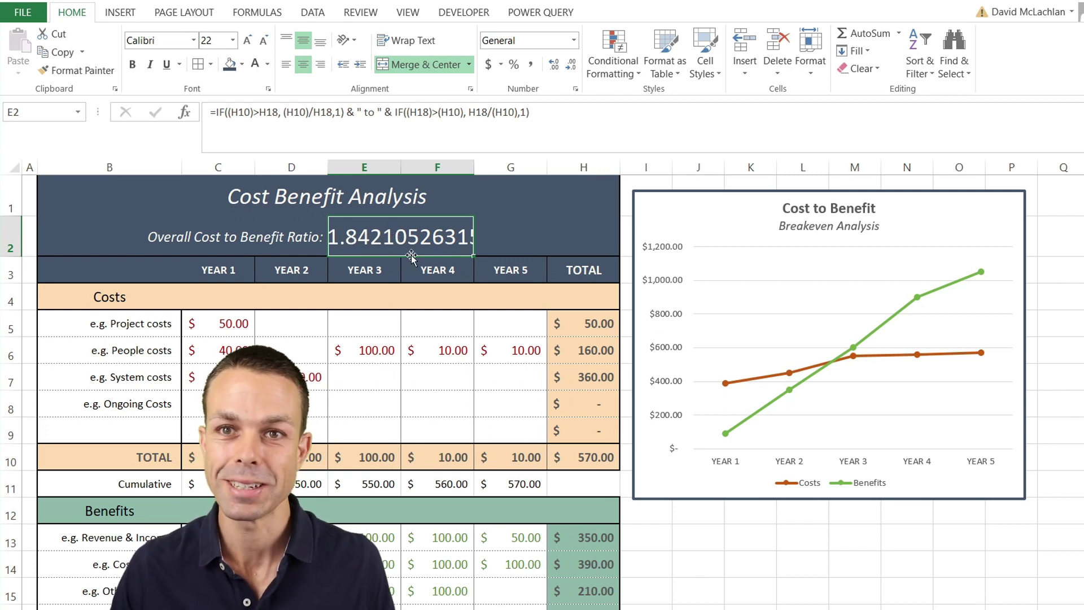
click(216, 112)
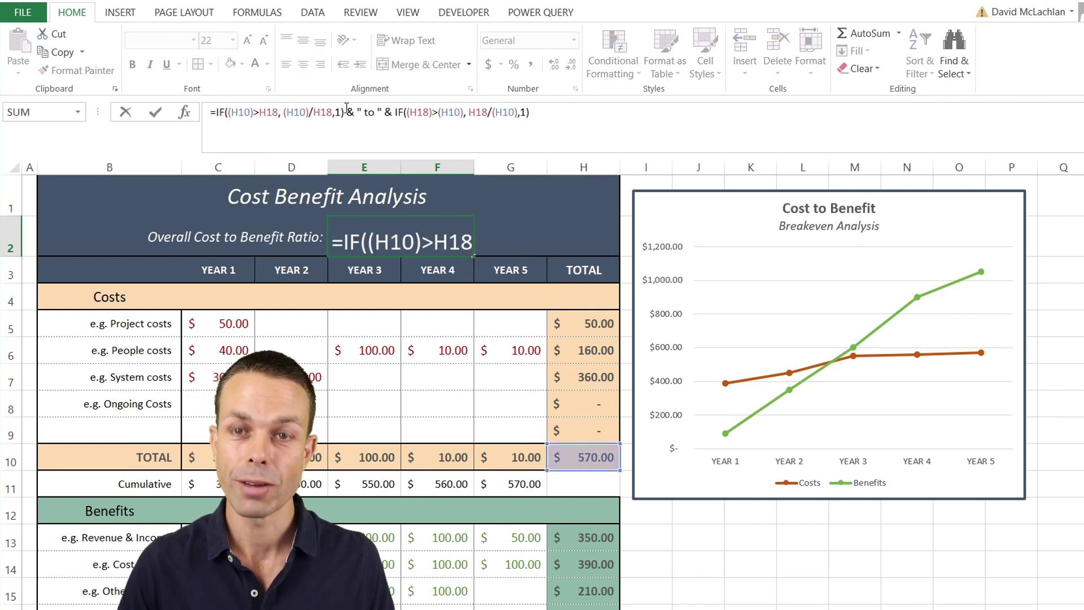
text(trunc)
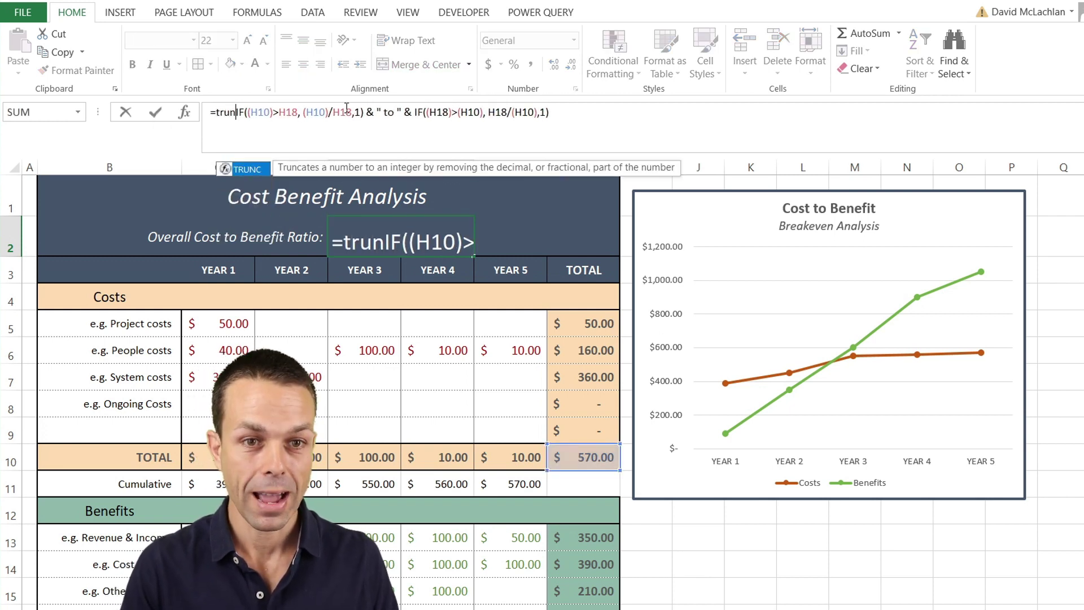
text(()
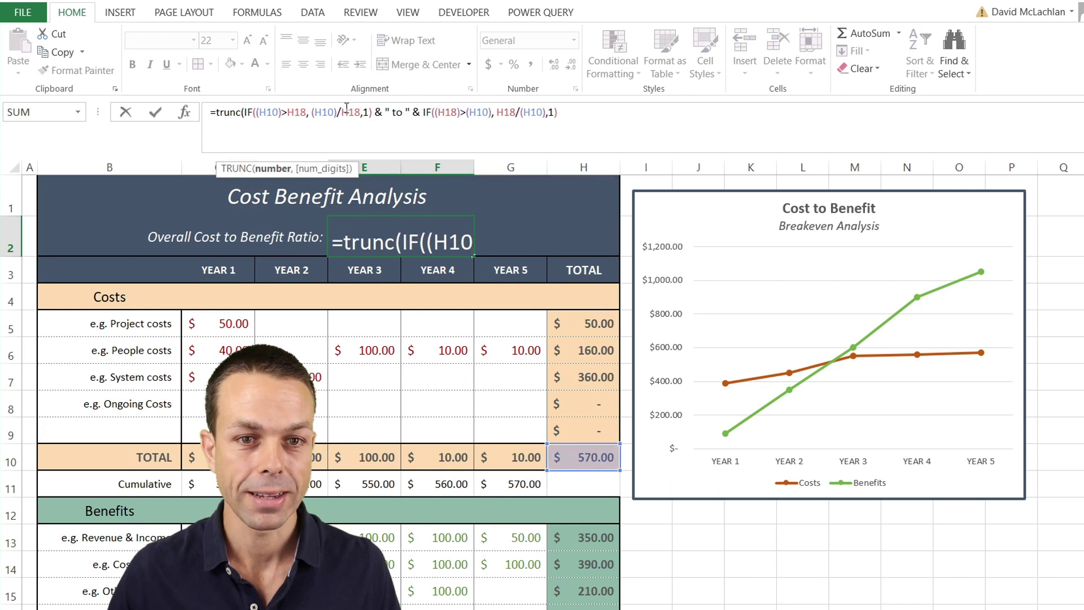
click(368, 111)
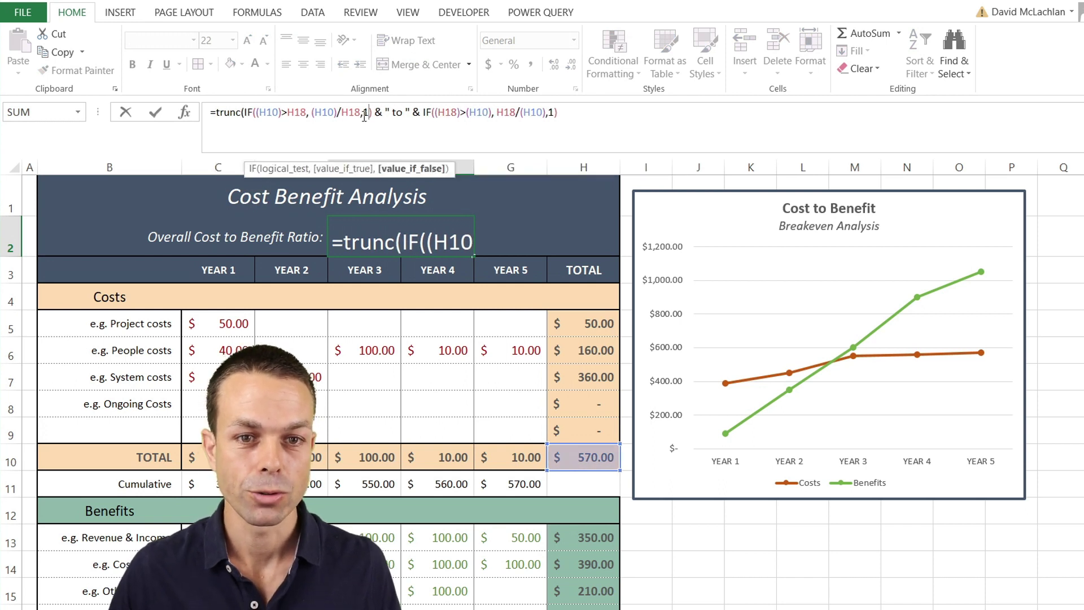
text())
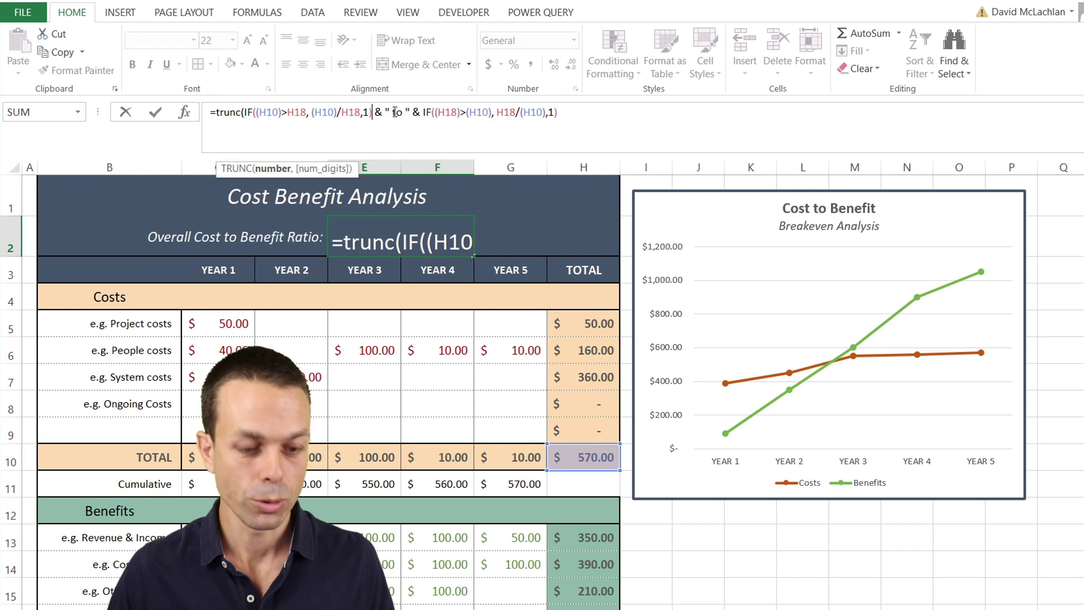
text(2))
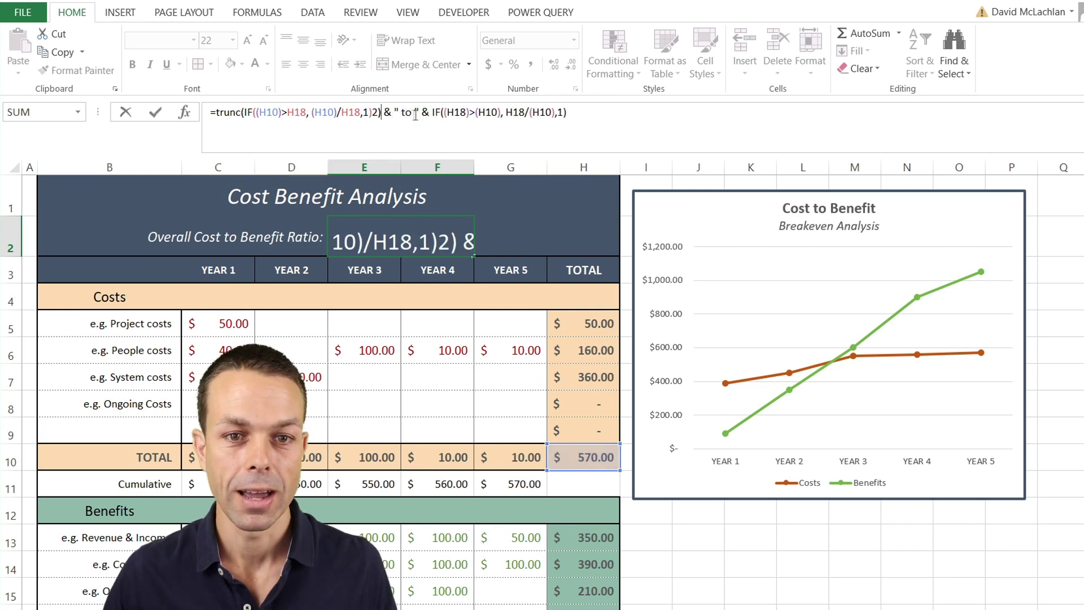
Step: Wrap the second IF of the ratio formula, following " to ", in TRUNC with 2 decimal digits
key(Right)
key(Right)
key(Right)
key(Right)
key(Right)
key(Right)
key(Right)
key(Right)
key(Right)
key(Right)
key(Right)
key(Right)
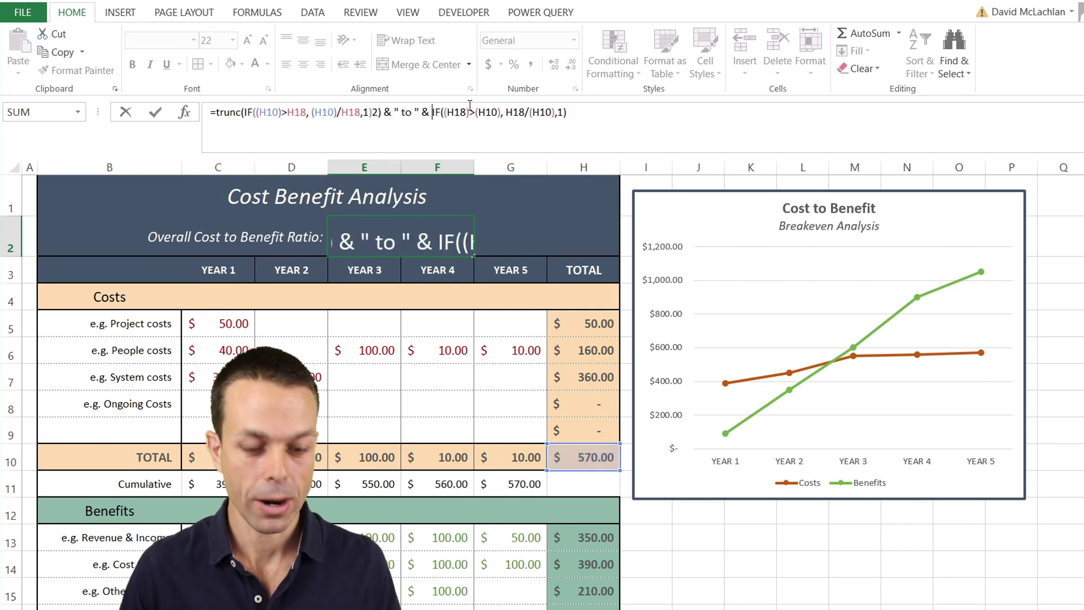
text(trunc()
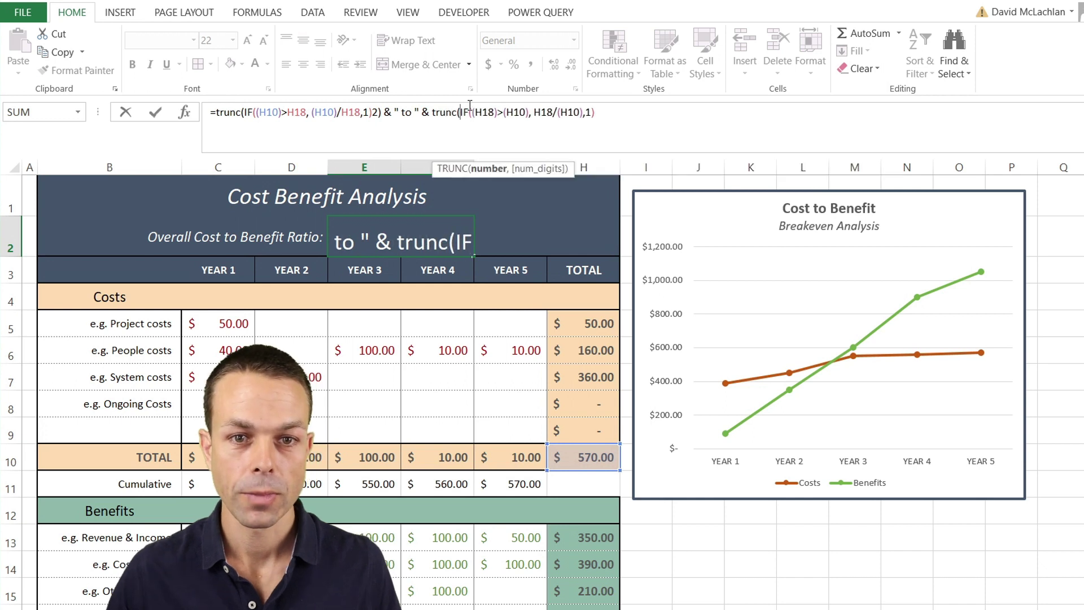
click(651, 116)
text(,2))
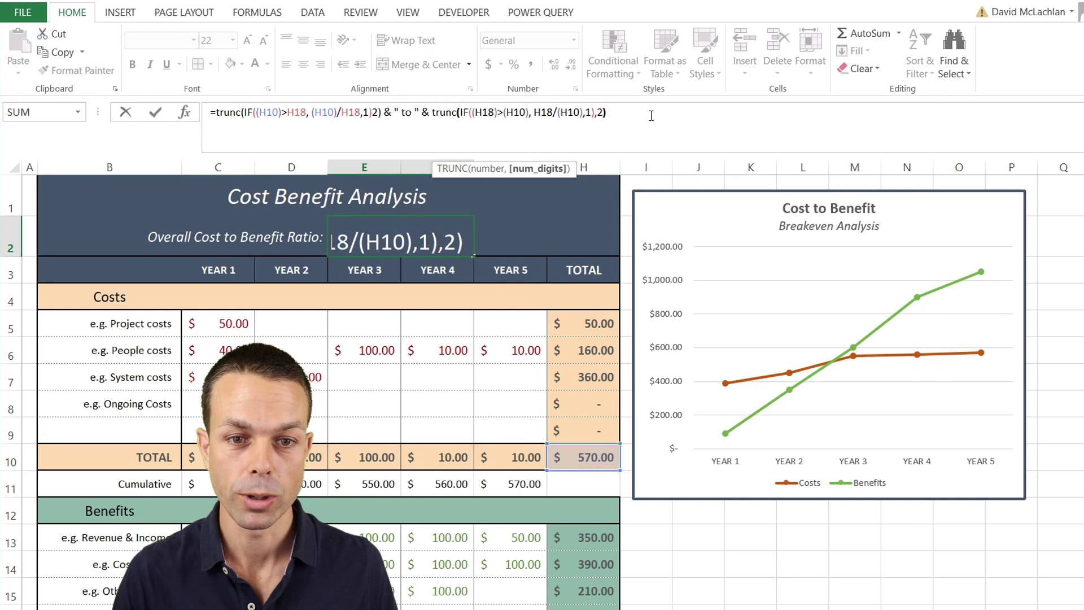
key(Return)
Step: Put a comma before the digits value 2 in the first TRUNC and commit the ratio formula in E2
click(381, 135)
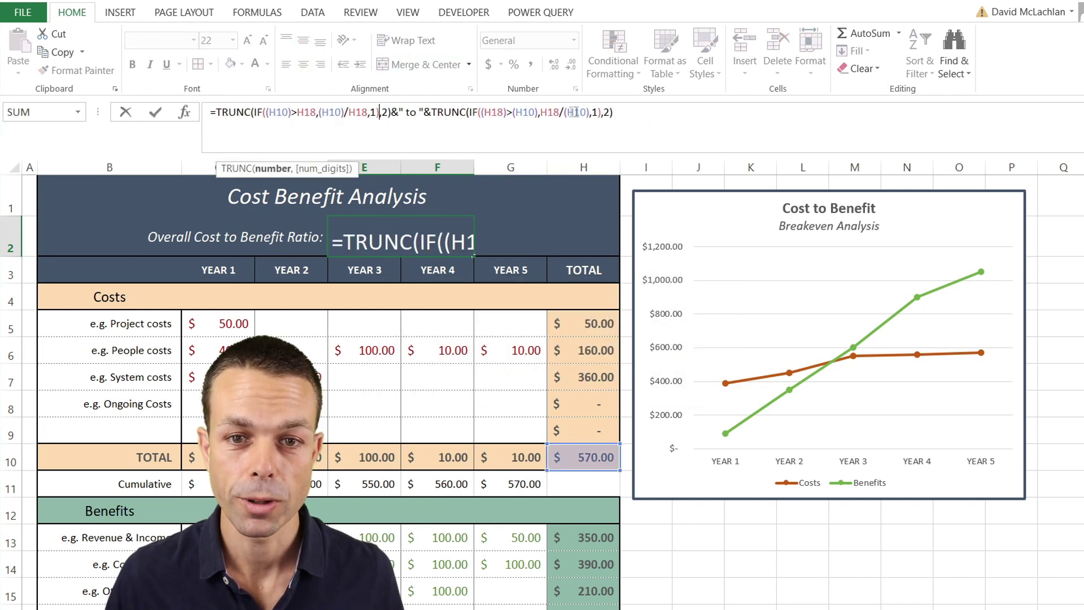
click(602, 112)
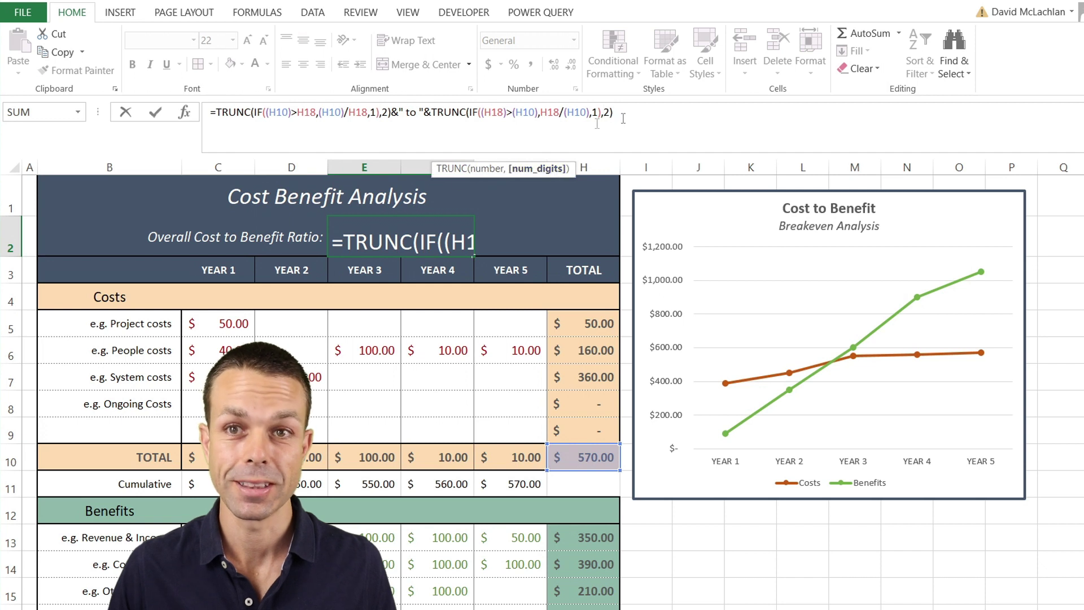
key(Return)
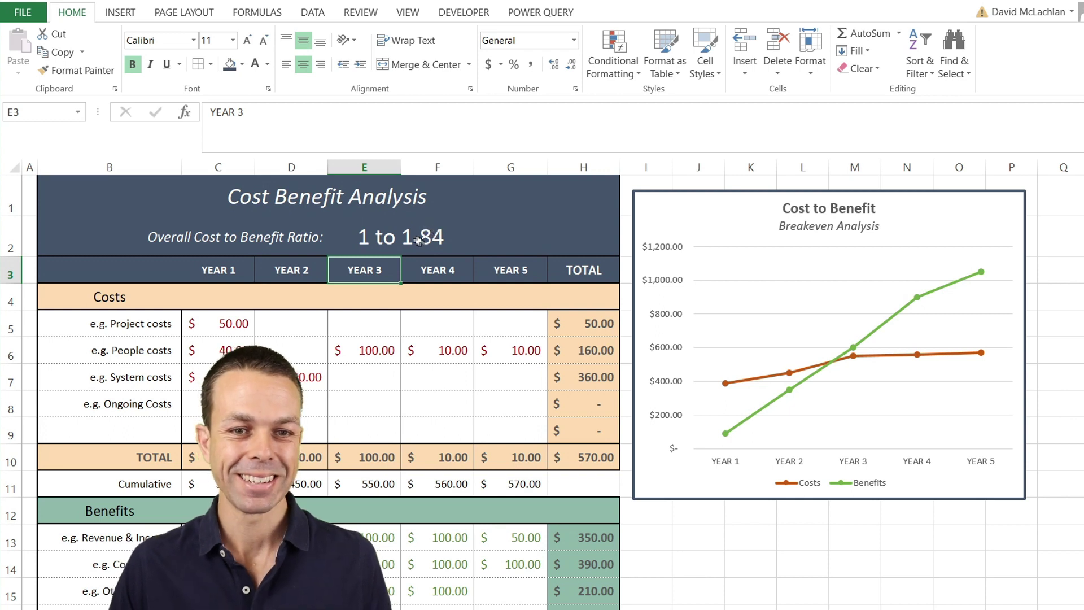
Step: Hide the worksheet's gridlines while keeping the headings and formula bar shown
click(468, 398)
click(407, 12)
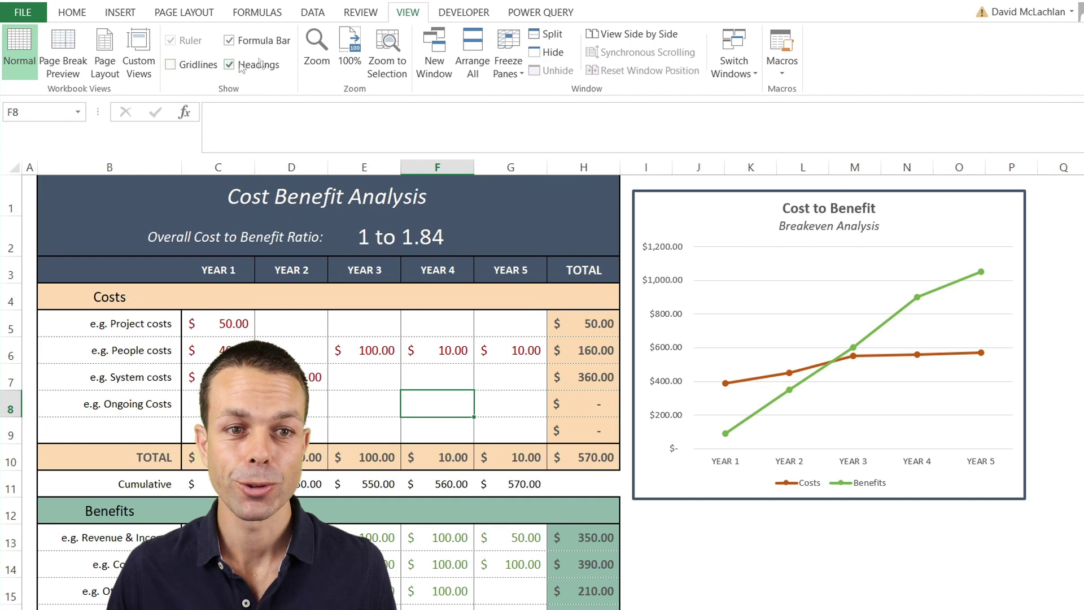
click(810, 584)
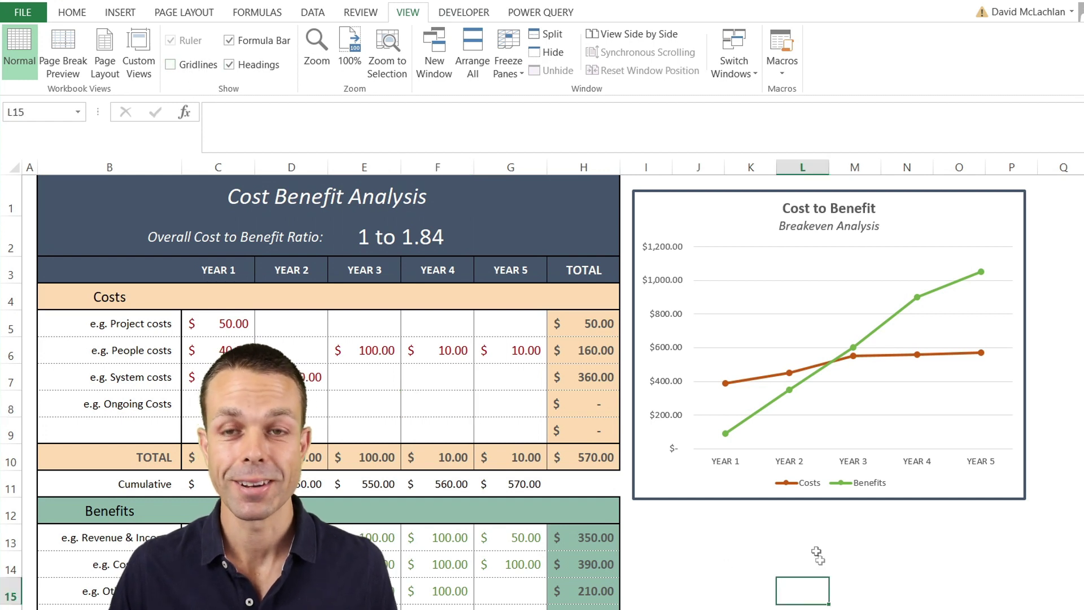